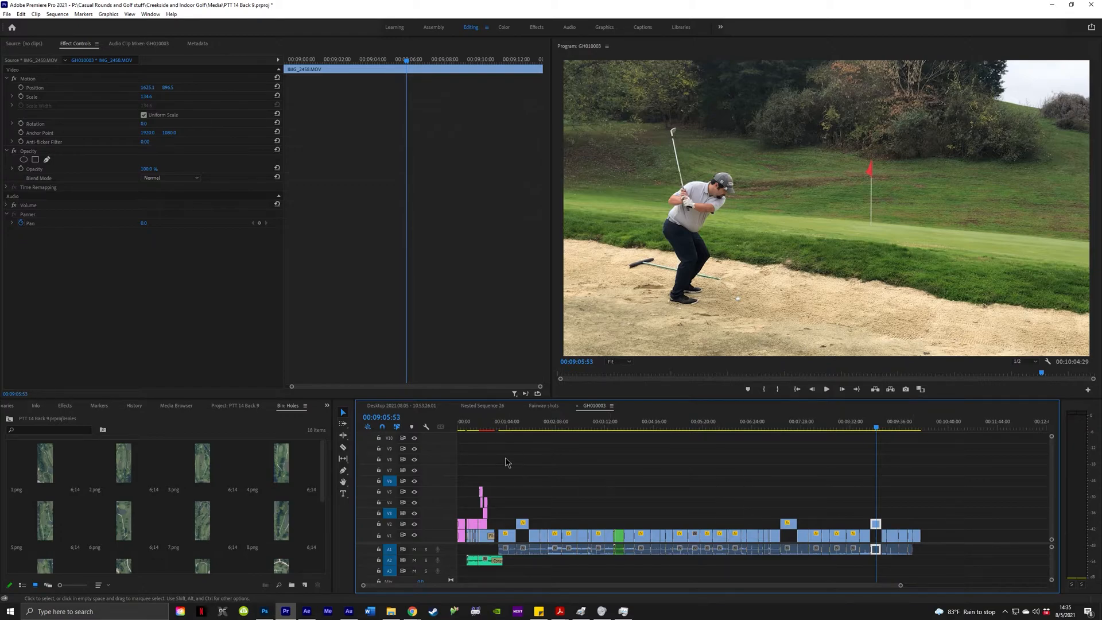
Deselect the IMG_2458 clip so Effect Controls shows no clip selected.
drag(527, 448, 920, 498)
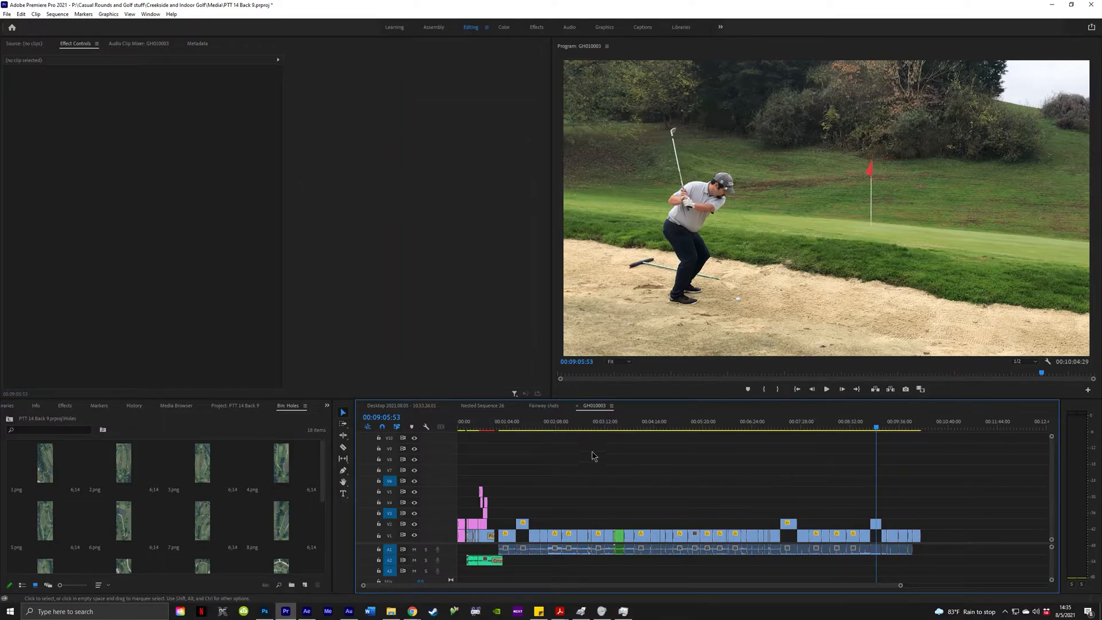
Zoom into the timeline and move the playhead to about 00:09:05 over IMG_2458.
scroll(647, 520, up, 8)
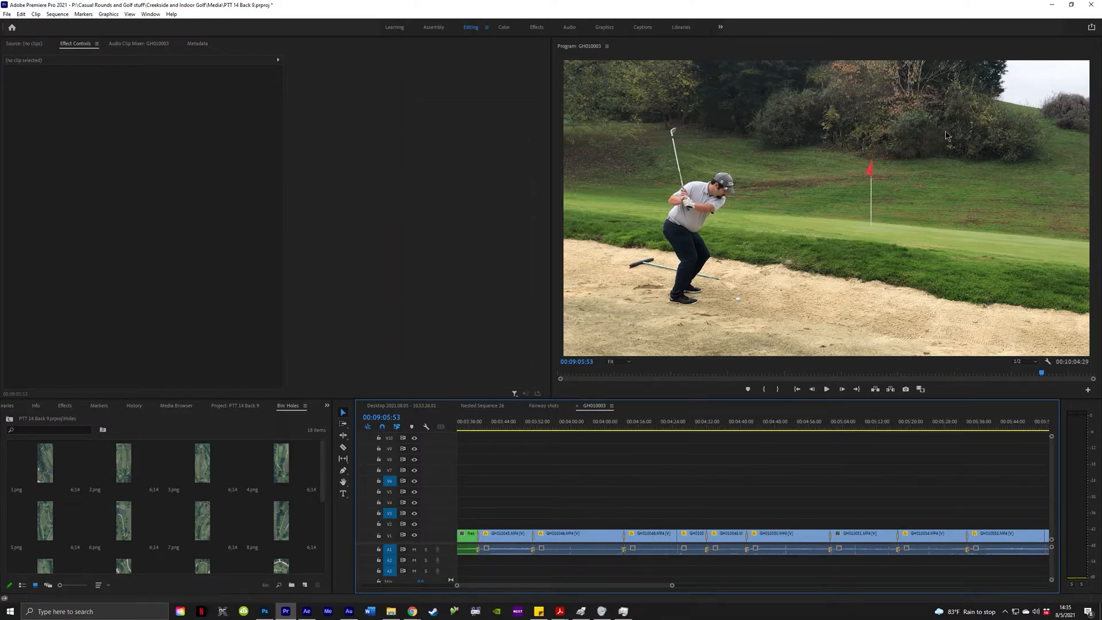
drag(509, 427, 870, 429)
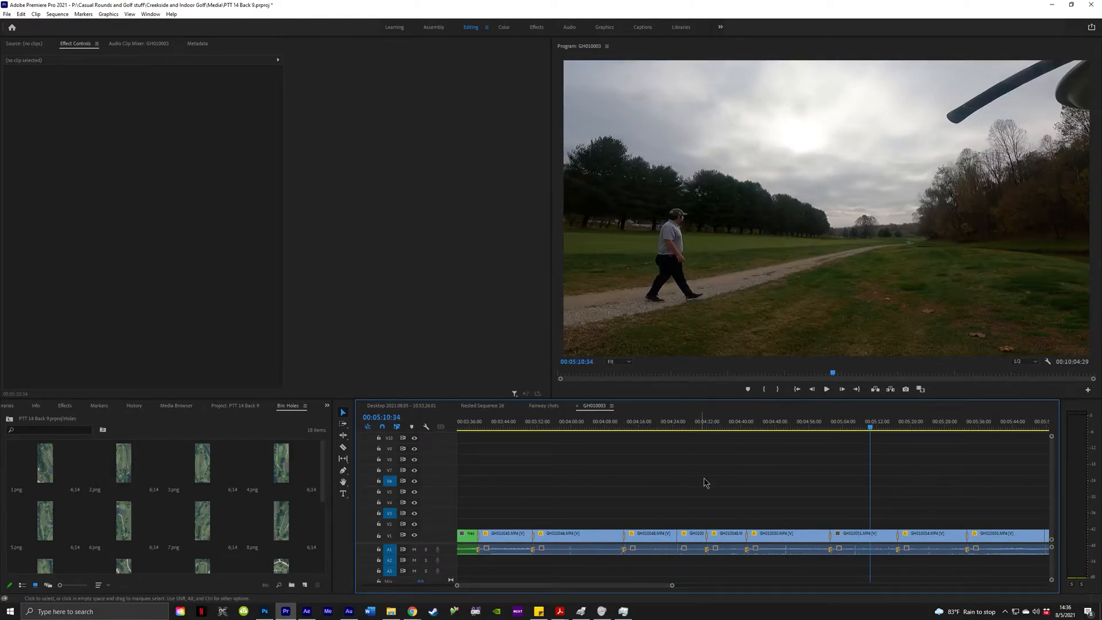
scroll(854, 517, down, 5)
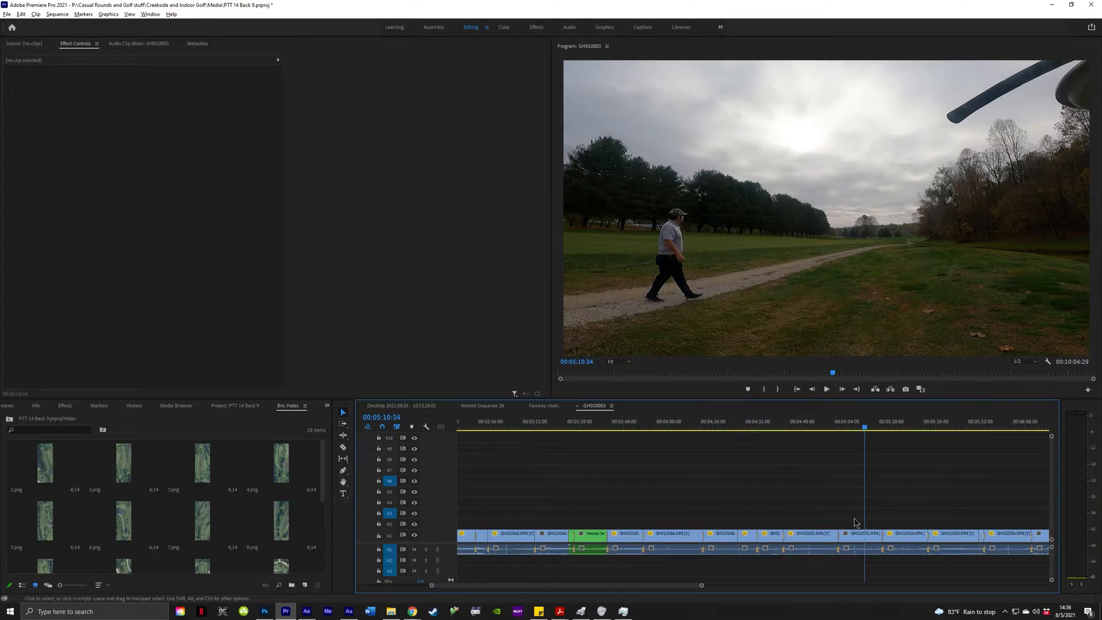
drag(715, 430, 705, 436)
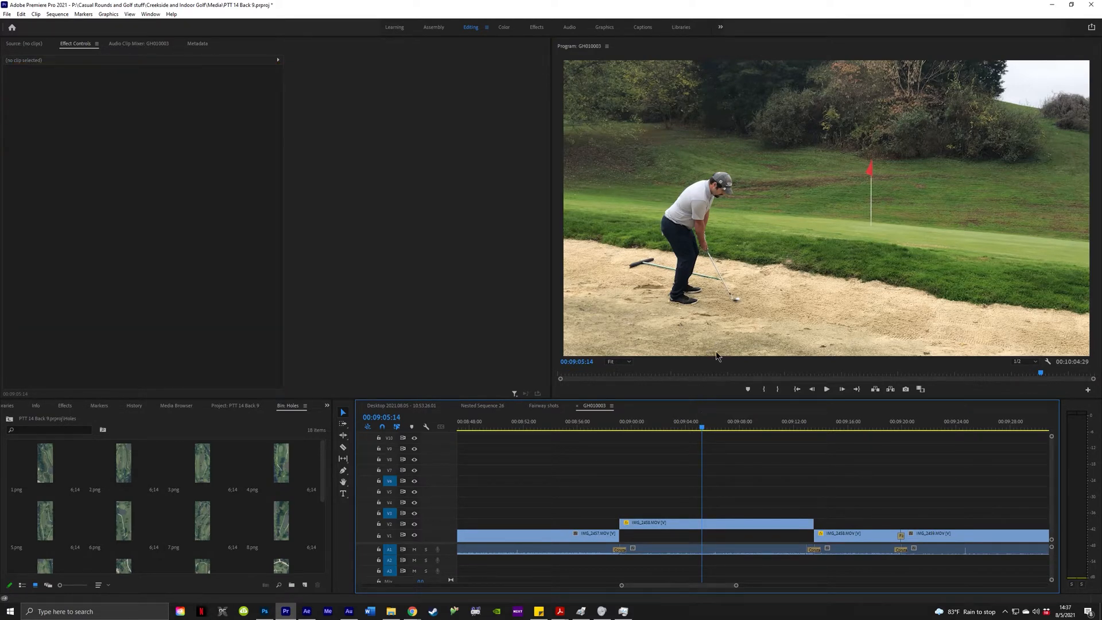
Play back the bunker shot from just before the swing to review the impact.
click(683, 428)
key(space)
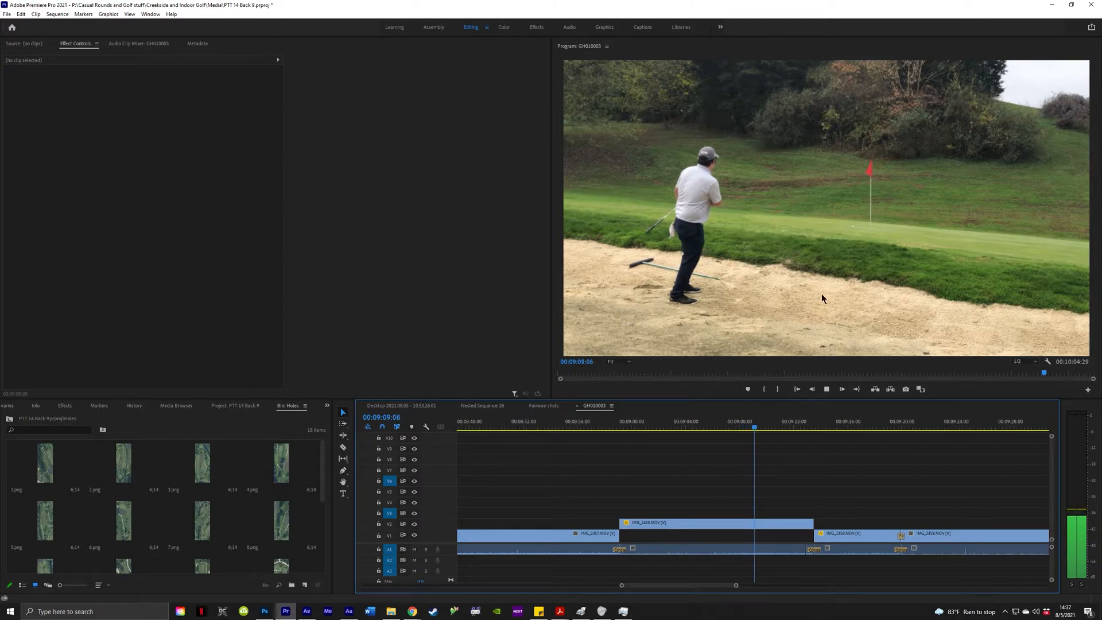
key(space)
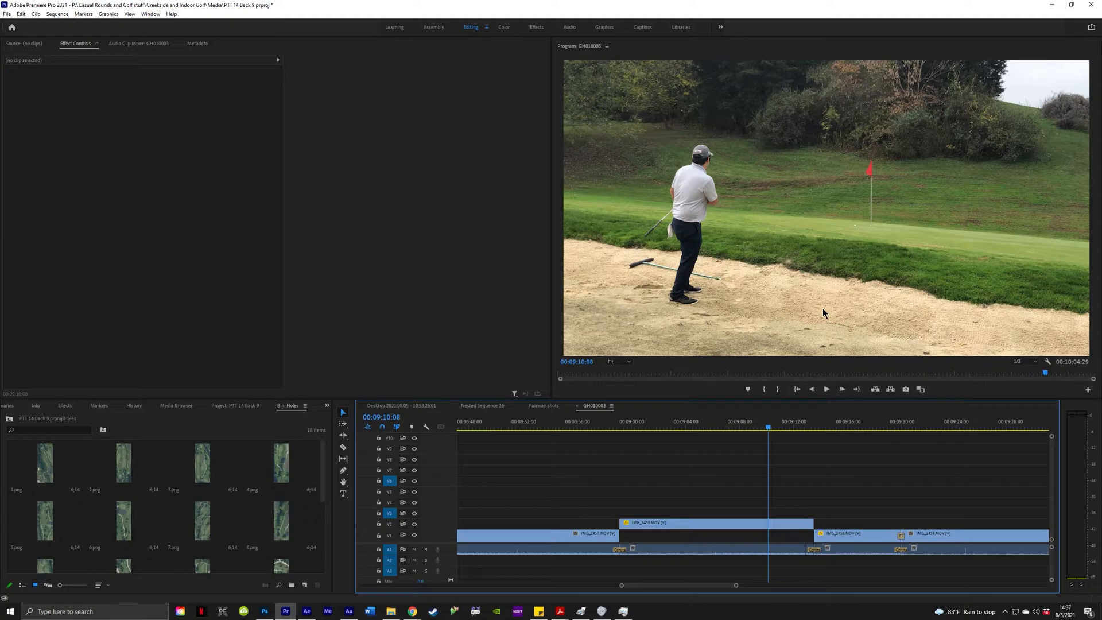
click(679, 428)
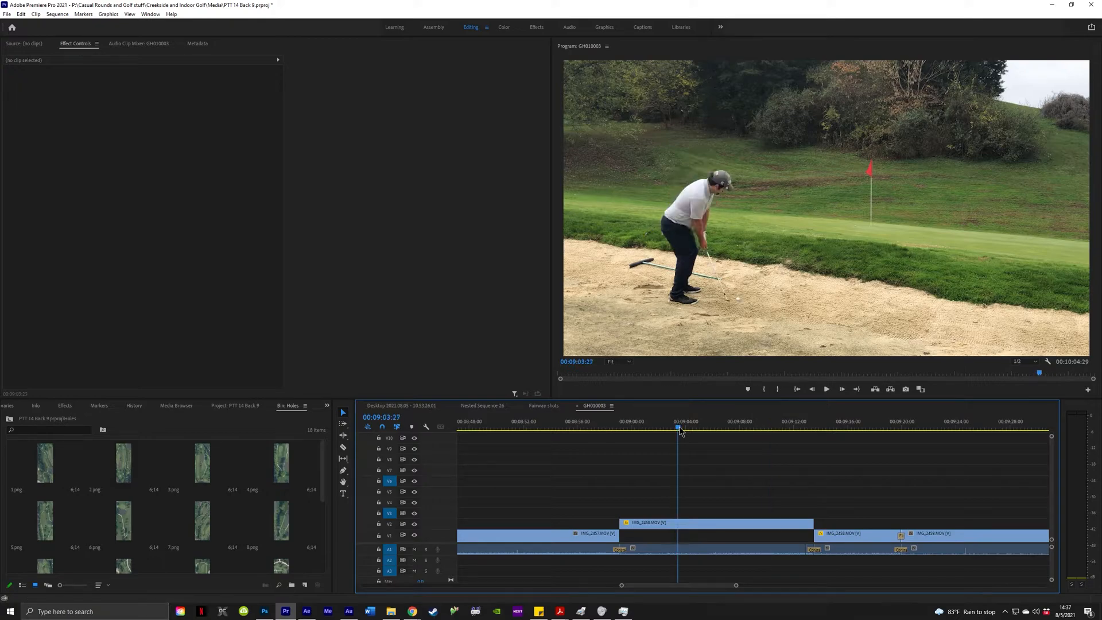
click(675, 427)
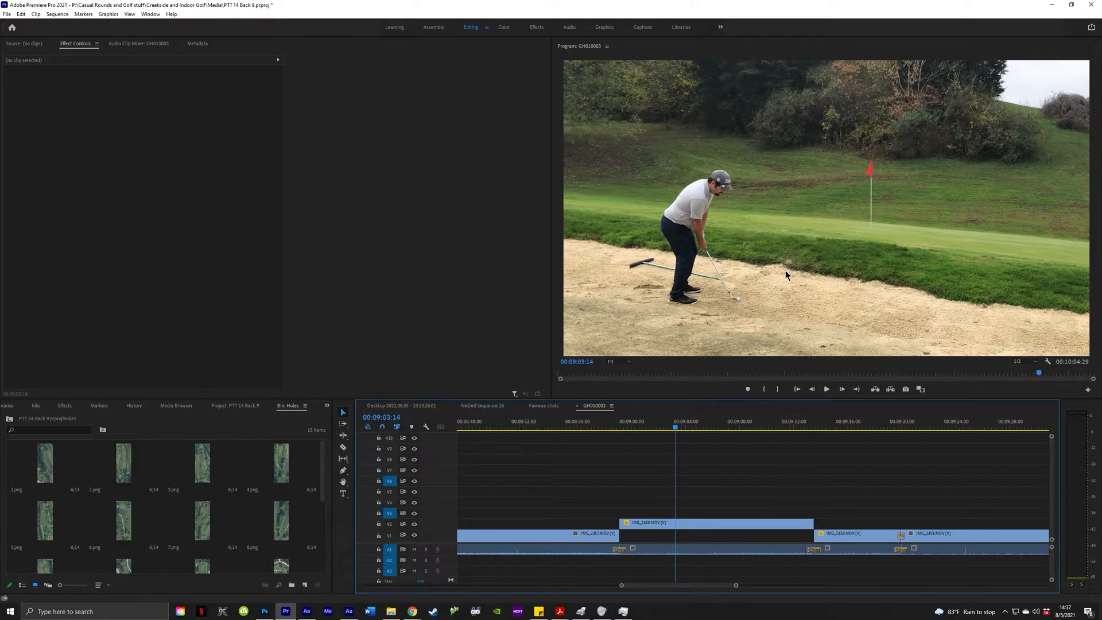
key(space)
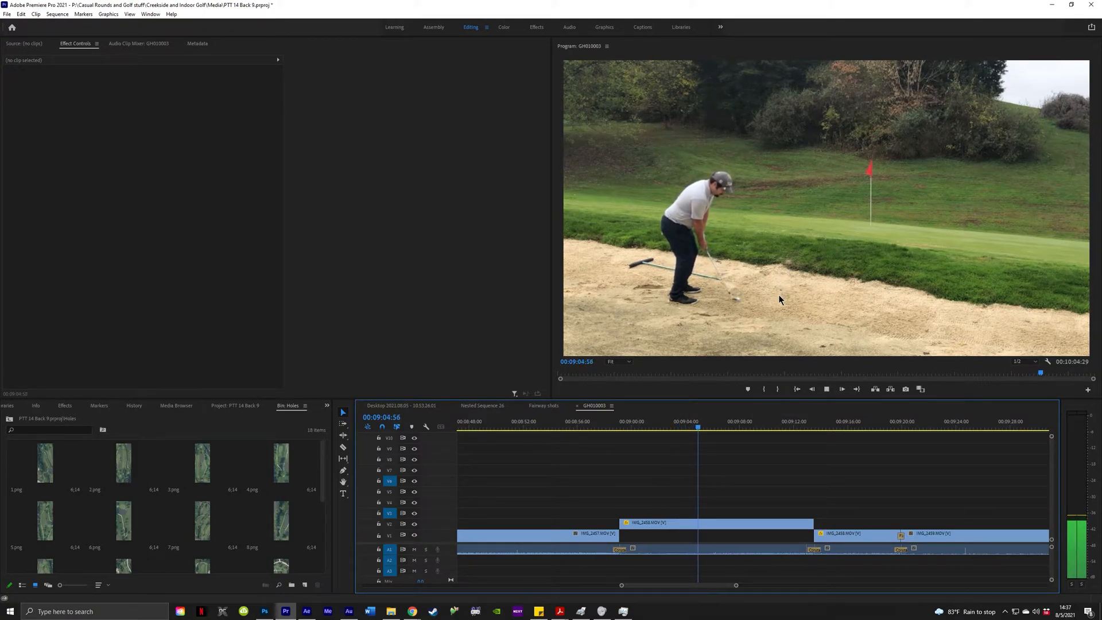
key(space)
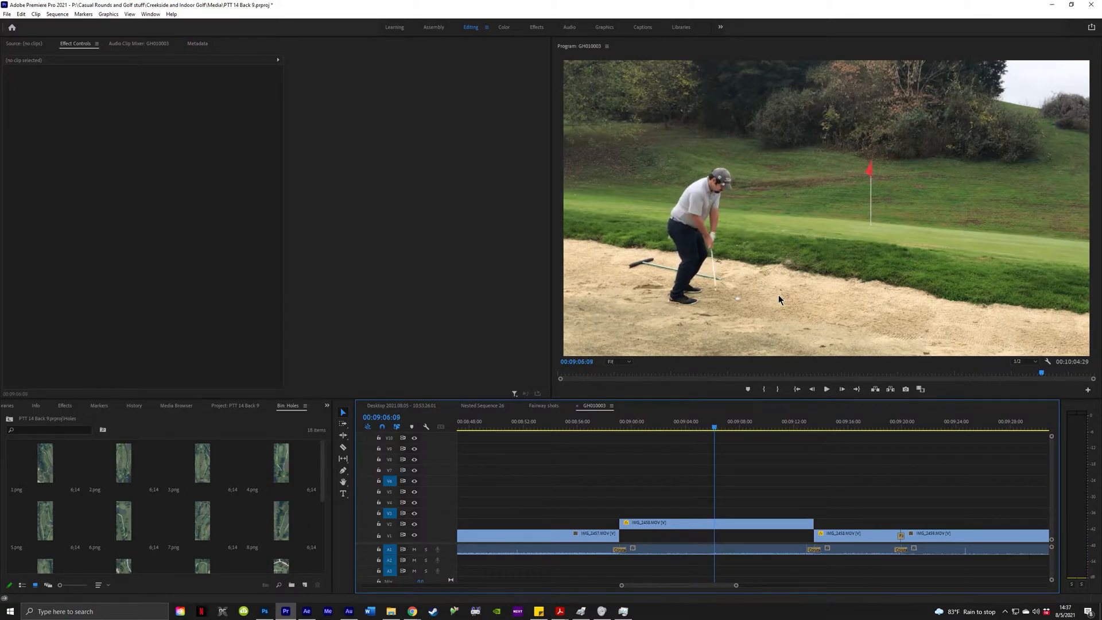
Step frame by frame to the impact at 00:09:06:11 and switch to the Razor tool.
key(Left)
key(Left)
key(Left)
key(Left)
key(Right)
key(Right)
key(Right)
key(Right)
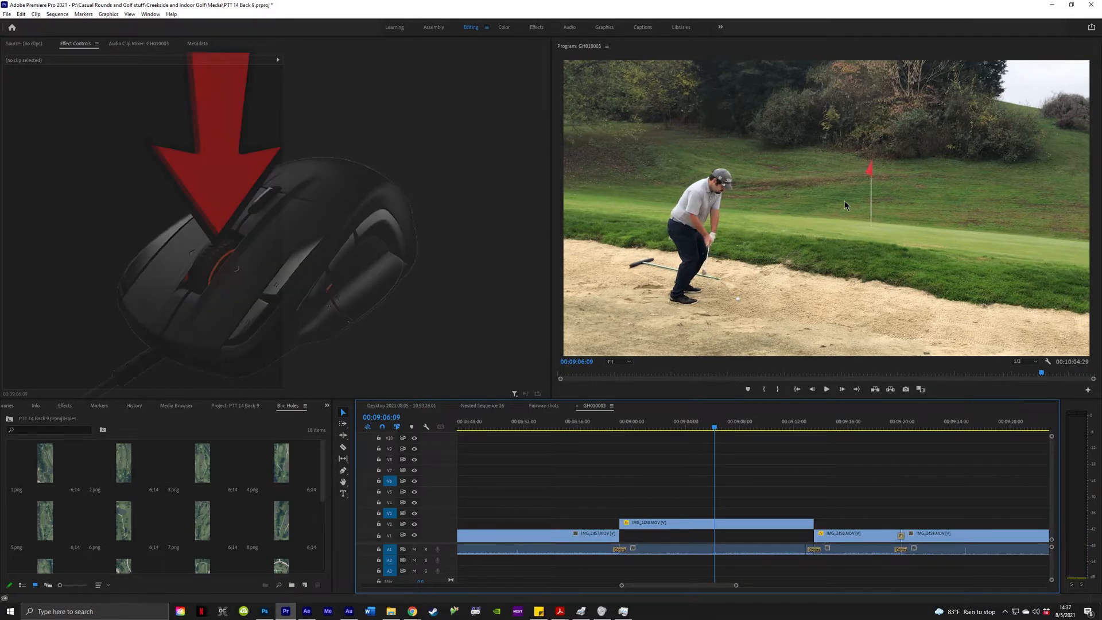
scroll(807, 211, up, 1)
scroll(807, 210, down, 3)
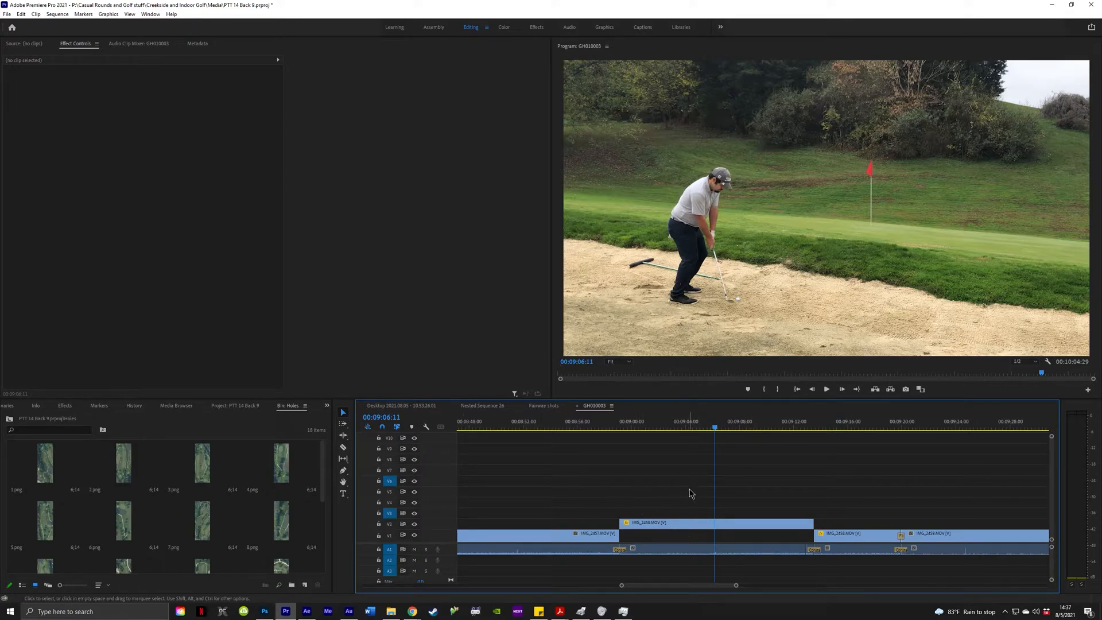
key(c)
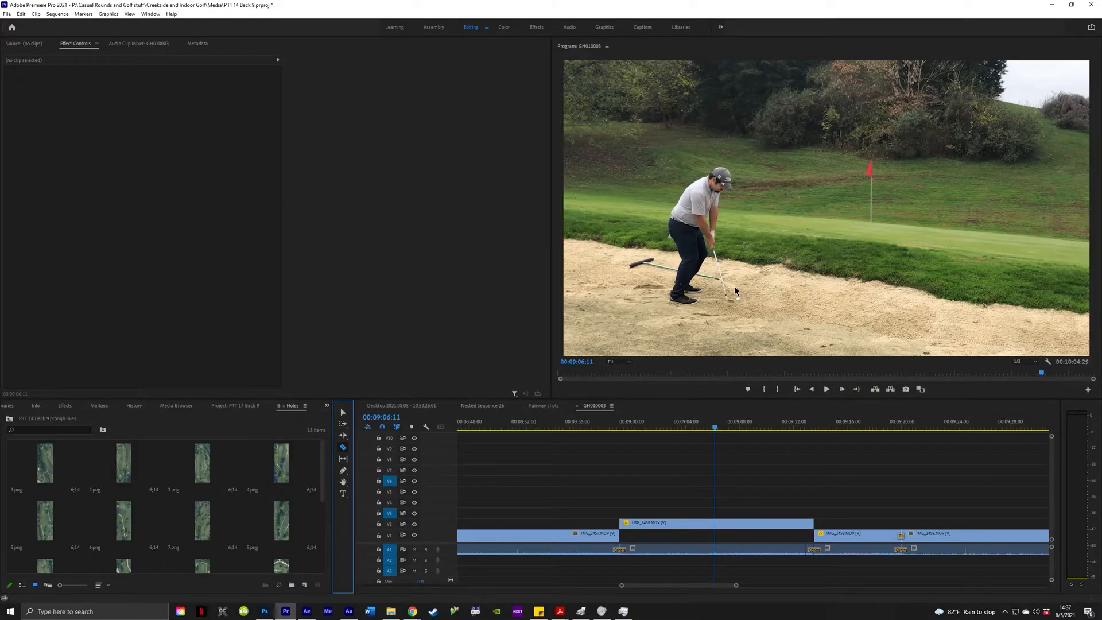
Cut IMG_2458 at the impact frame and select both resulting halves.
click(716, 524)
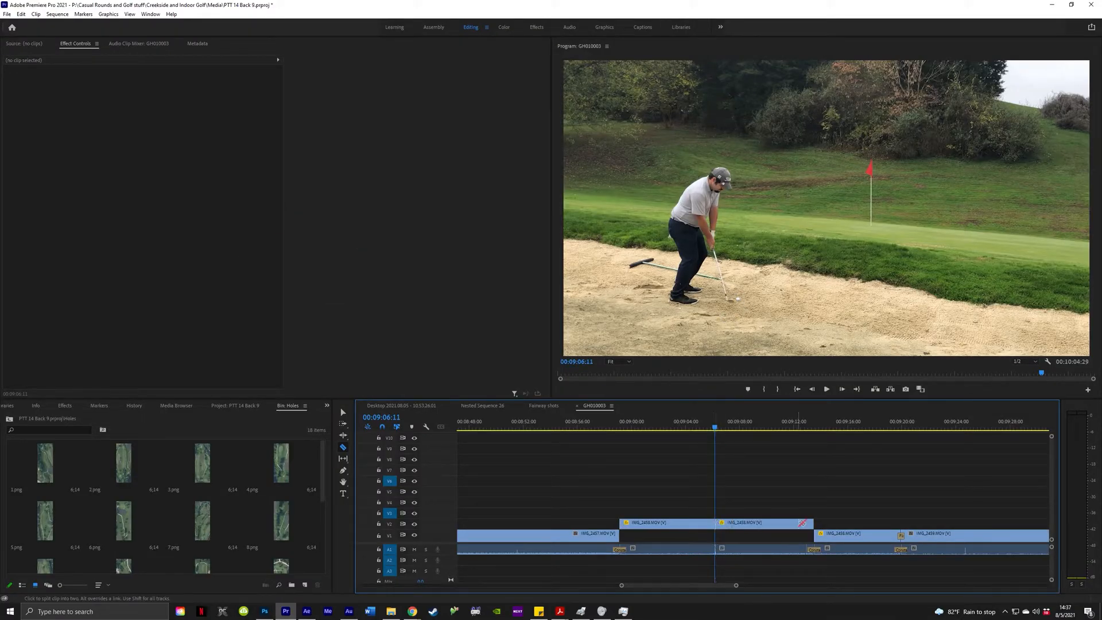
key(v)
drag(656, 485, 781, 534)
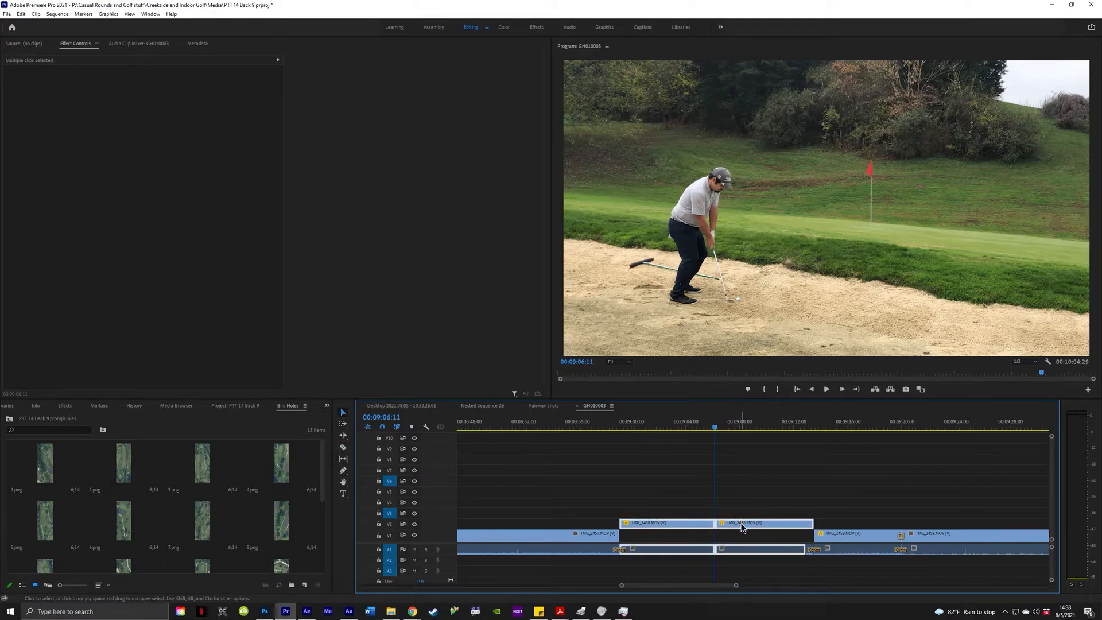
Scrub forward to 00:09:12:42, golfer leaving the sand, and deselect the clips.
scroll(731, 531, down, 6)
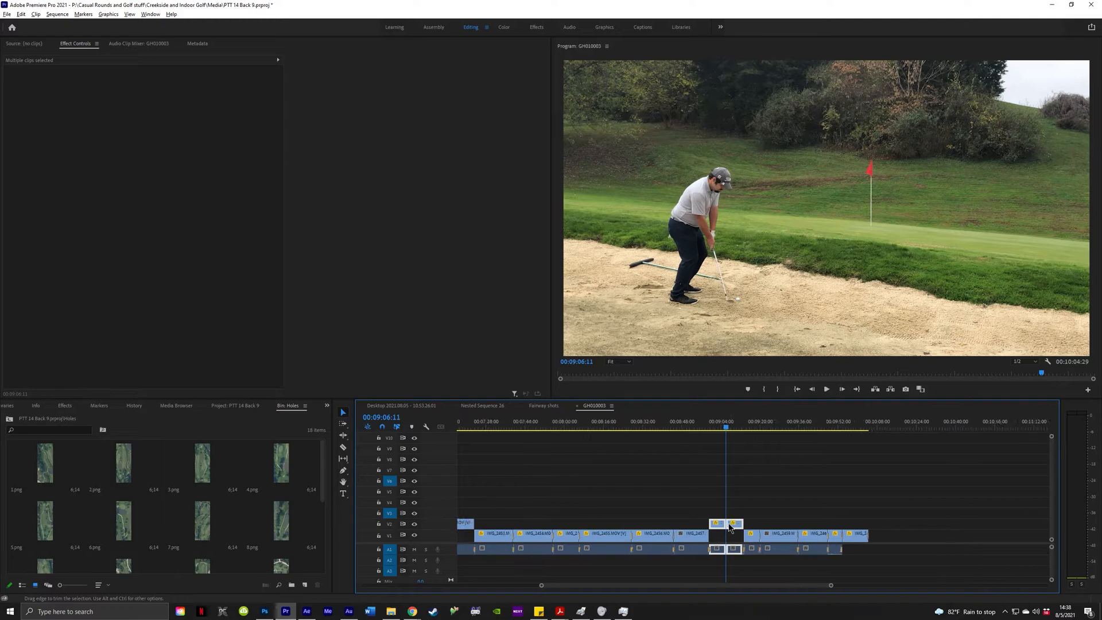
scroll(668, 543, down, 3)
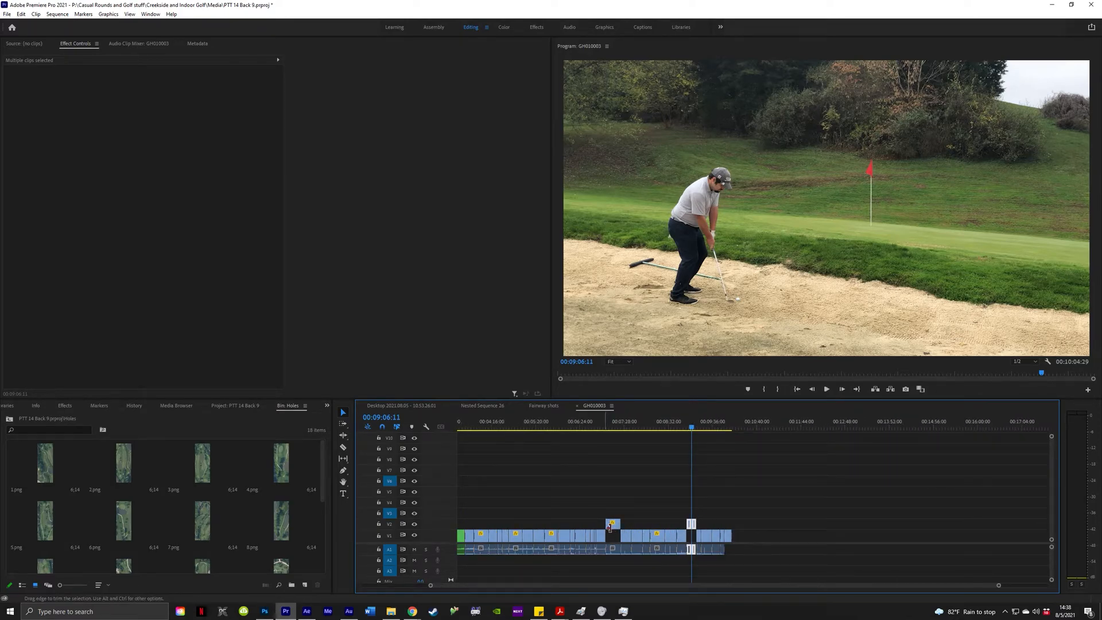
scroll(687, 521, up, 8)
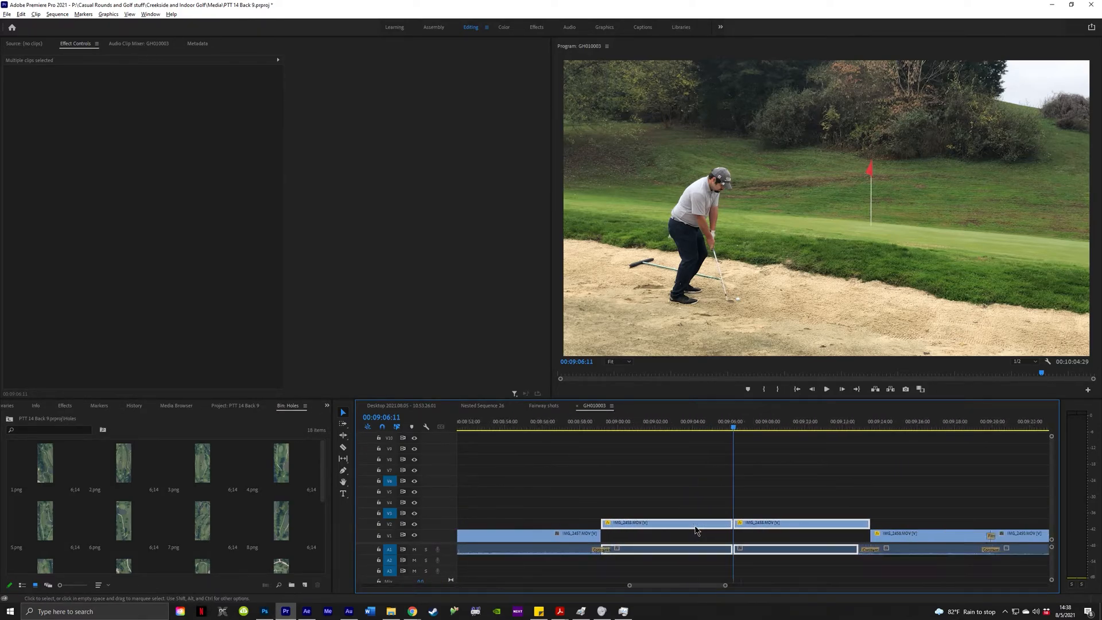
scroll(746, 511, up, 2)
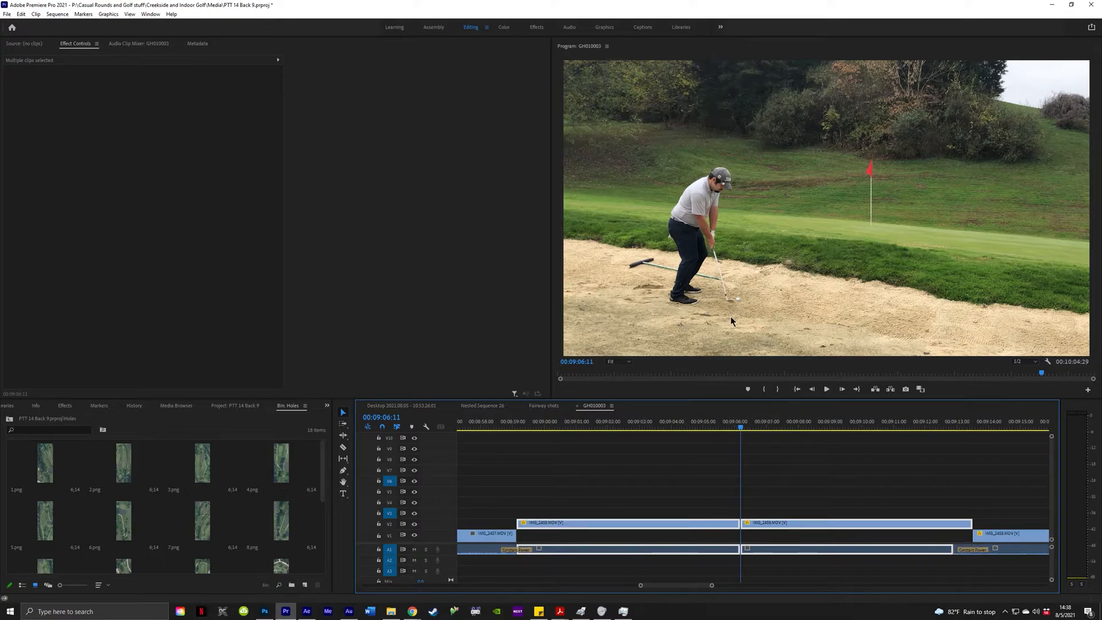
drag(778, 433, 949, 433)
key(=)
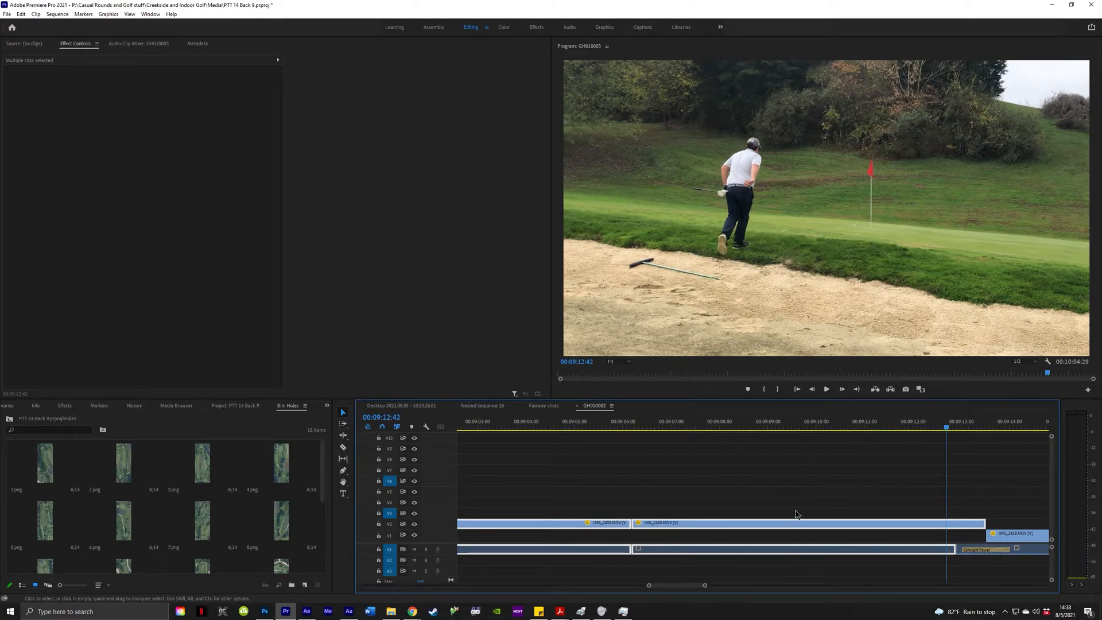
click(834, 488)
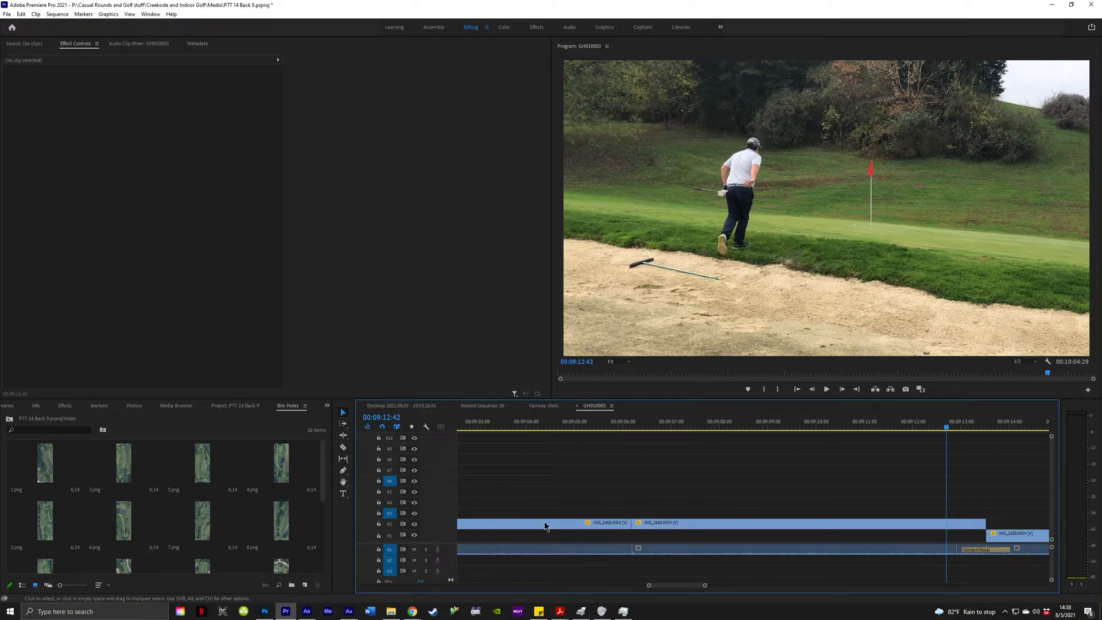
click(976, 524)
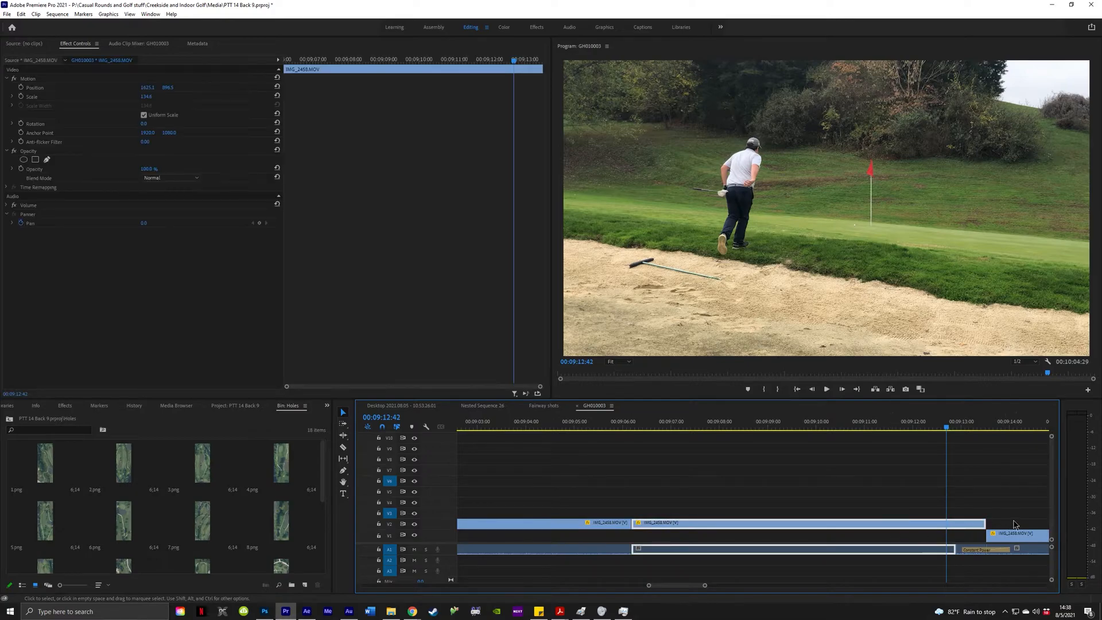
key(c)
click(963, 524)
key(v)
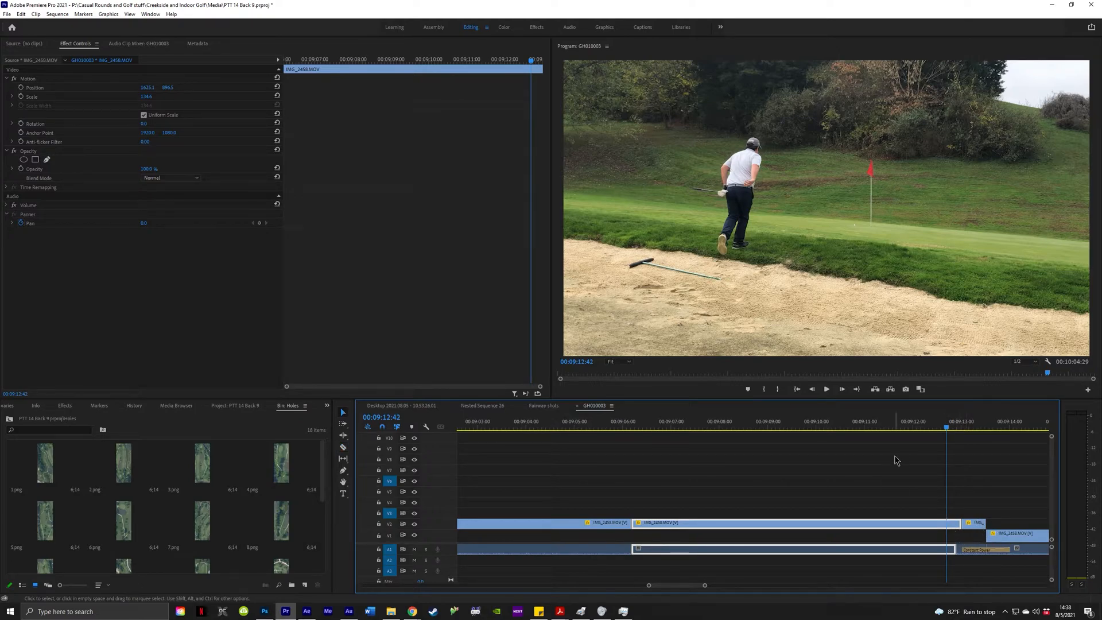
drag(873, 428, 906, 430)
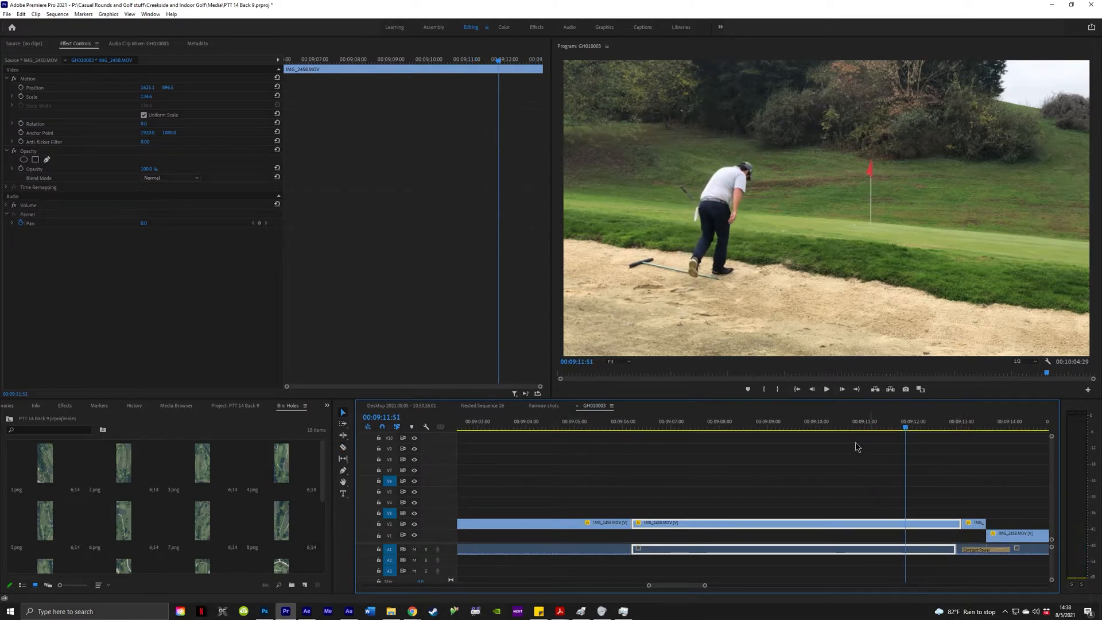
mouse_move(959, 524)
mouse_down()
mouse_move(921, 524)
mouse_move(964, 526)
mouse_up()
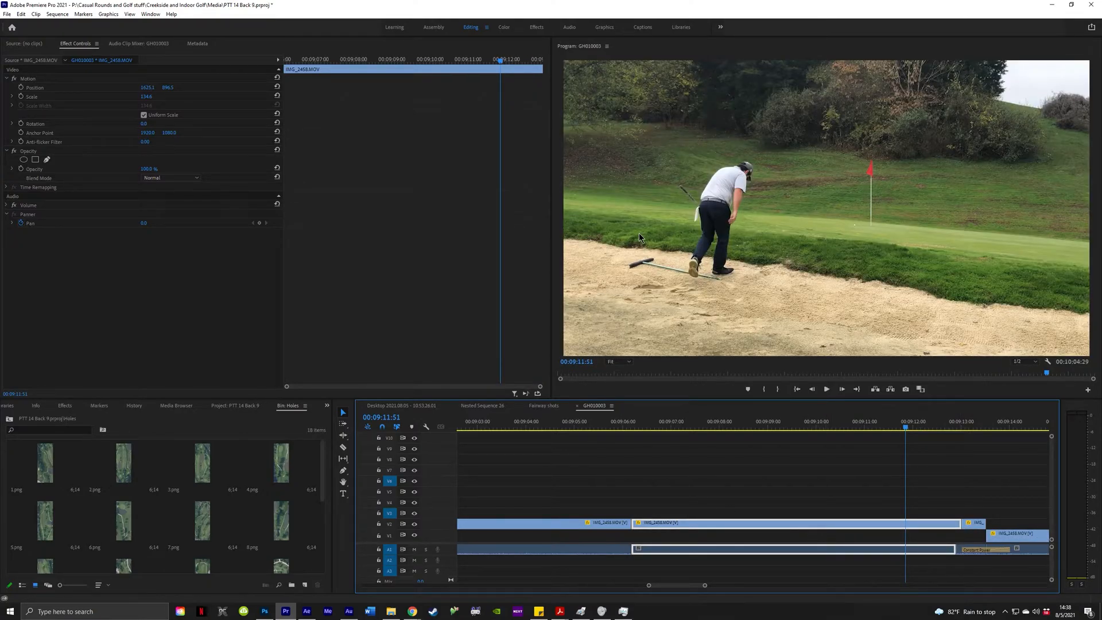
click(768, 462)
click(743, 520)
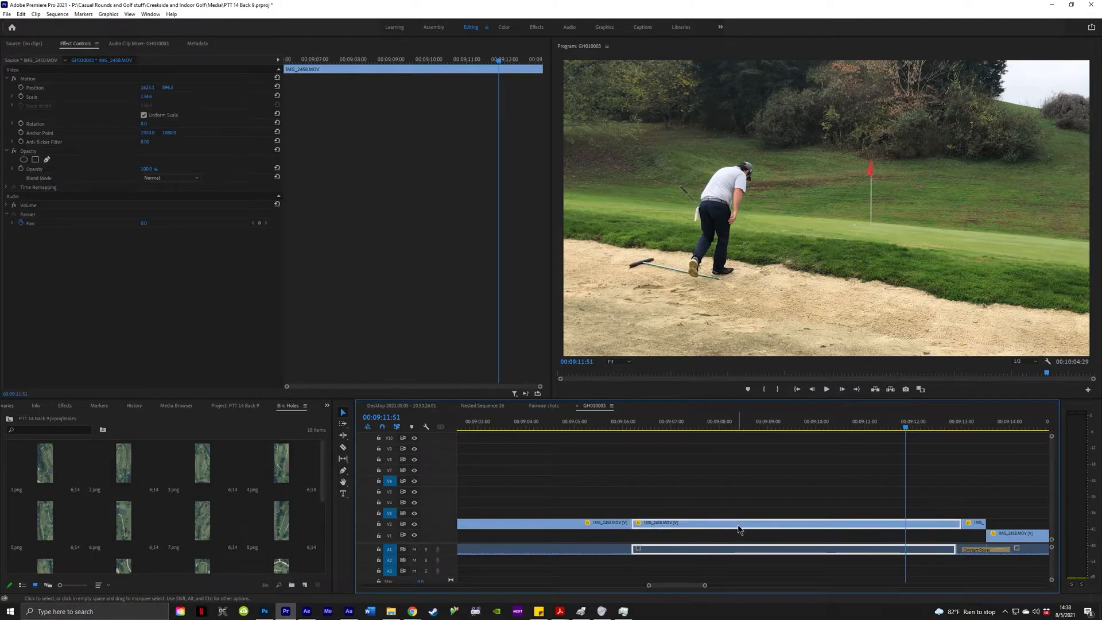
drag(661, 206, 662, 205)
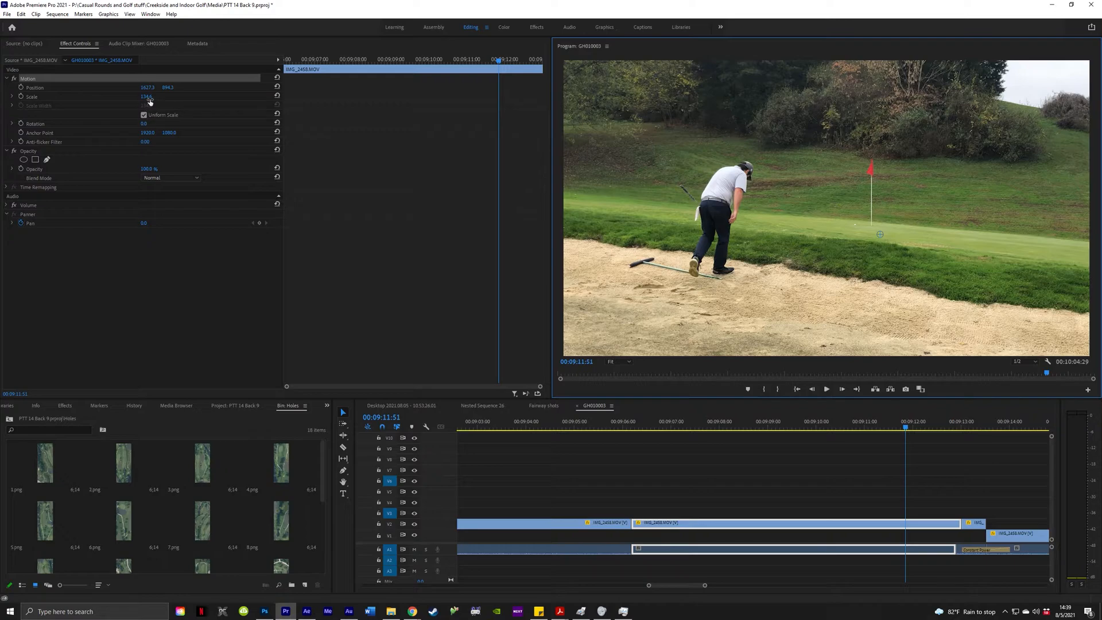
click(153, 97)
text(1)
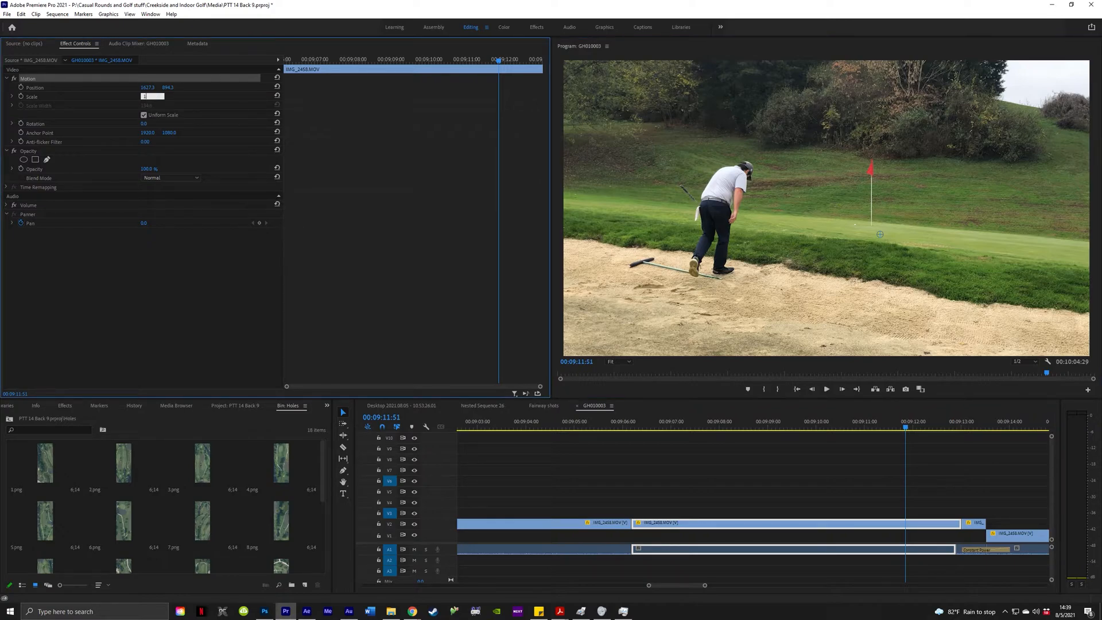
text(00)
key(Return)
drag(689, 242, 639, 213)
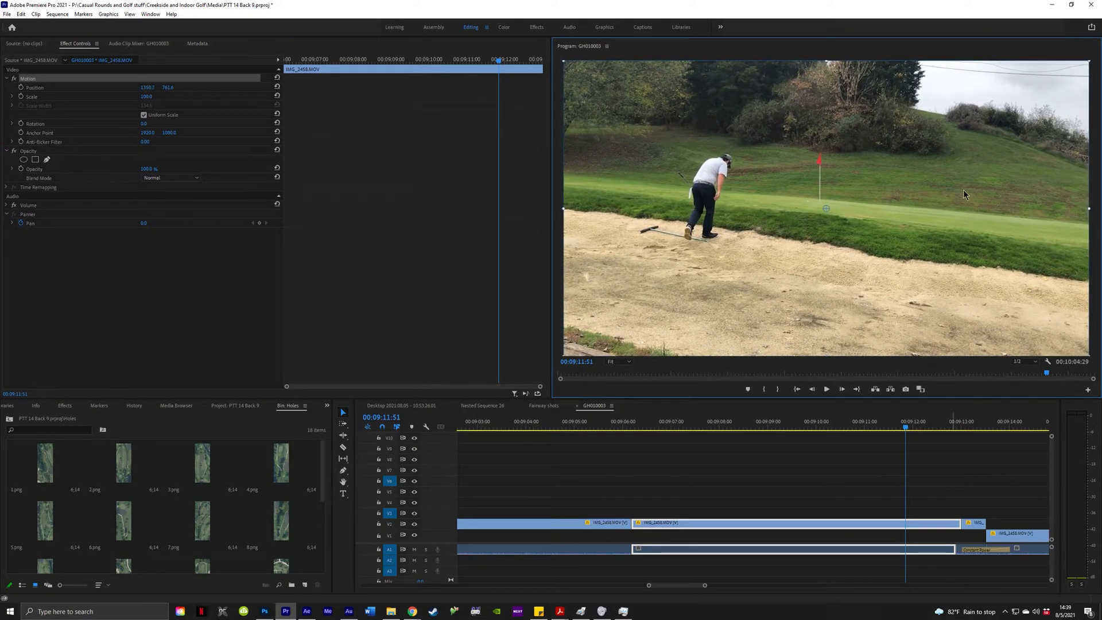
key(ctrl+z)
key(ctrl+z)
key(ctrl+z)
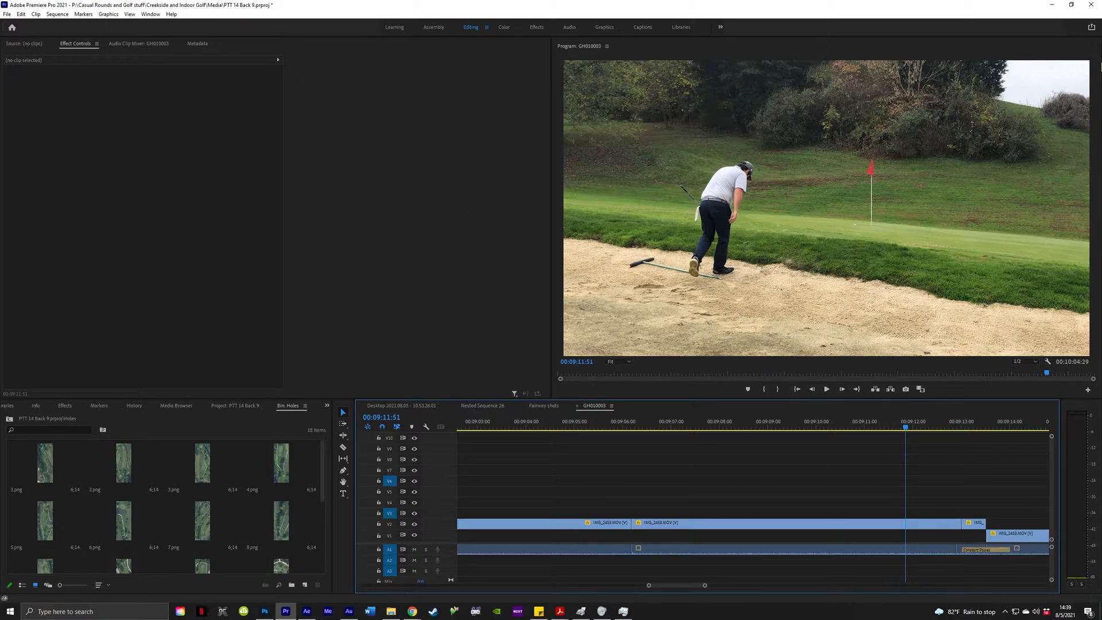
Scrub to 00:09:12:31 as the golfer climbs out, select IMG_2458 and zoom the timeline.
drag(631, 428, 938, 439)
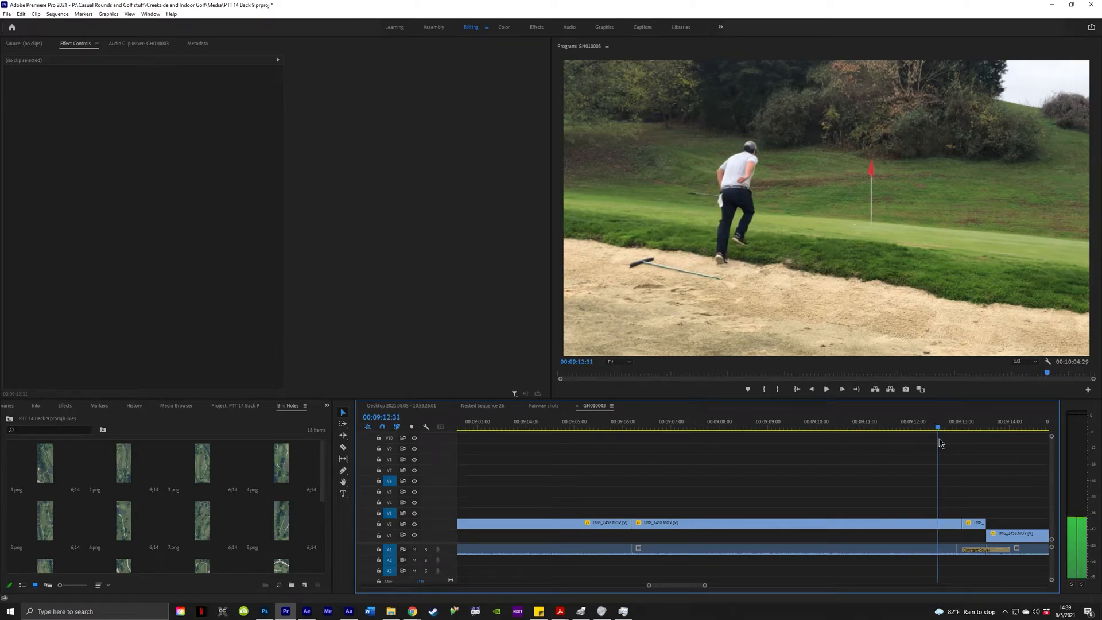
click(777, 525)
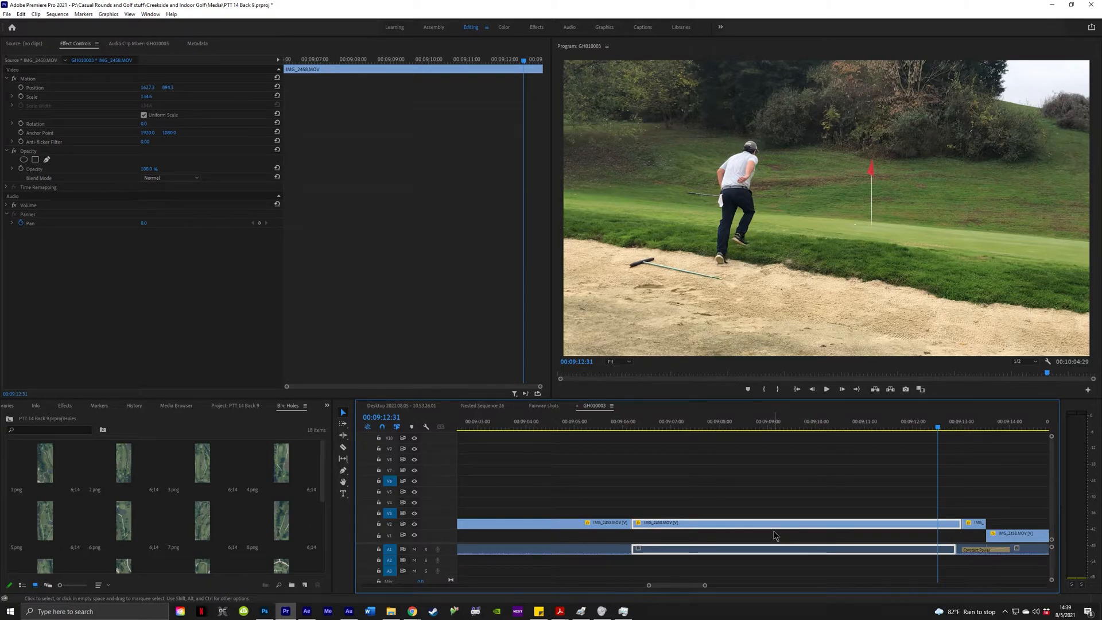
alt+scroll(769, 531, down, 8)
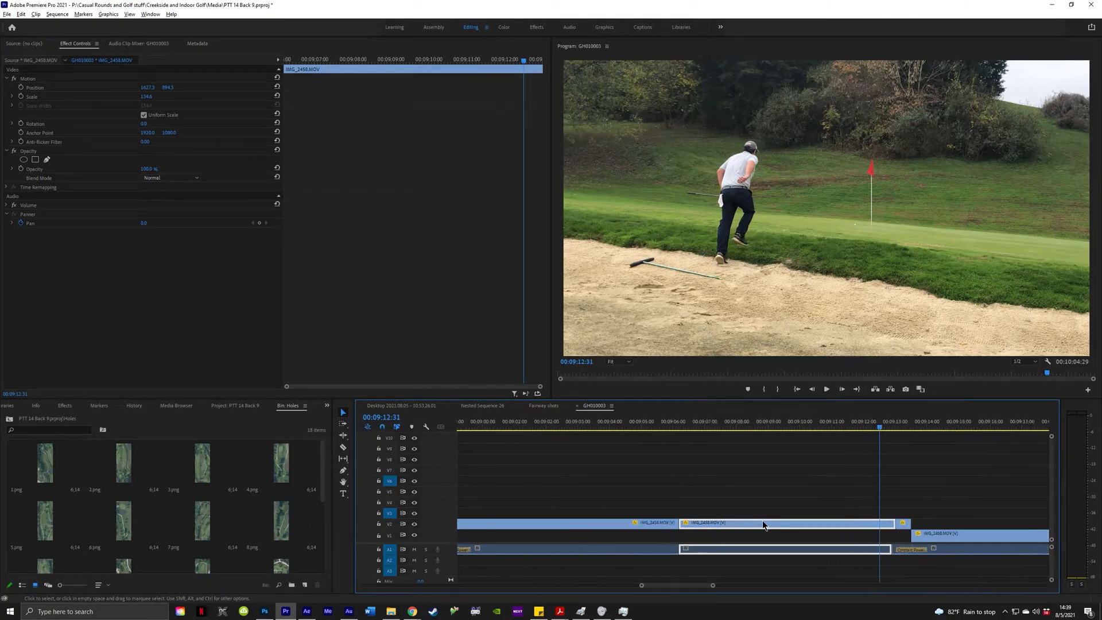
alt+scroll(766, 525, up, 4)
alt+scroll(766, 525, down, 5)
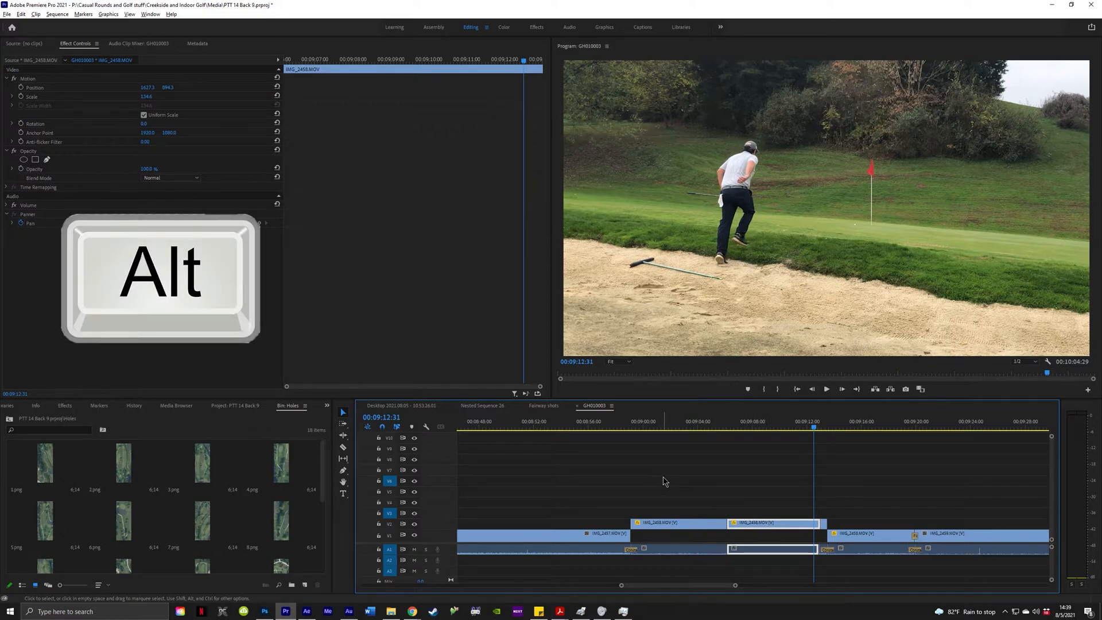
alt+scroll(702, 491, down, 2)
alt+scroll(704, 493, up, 3)
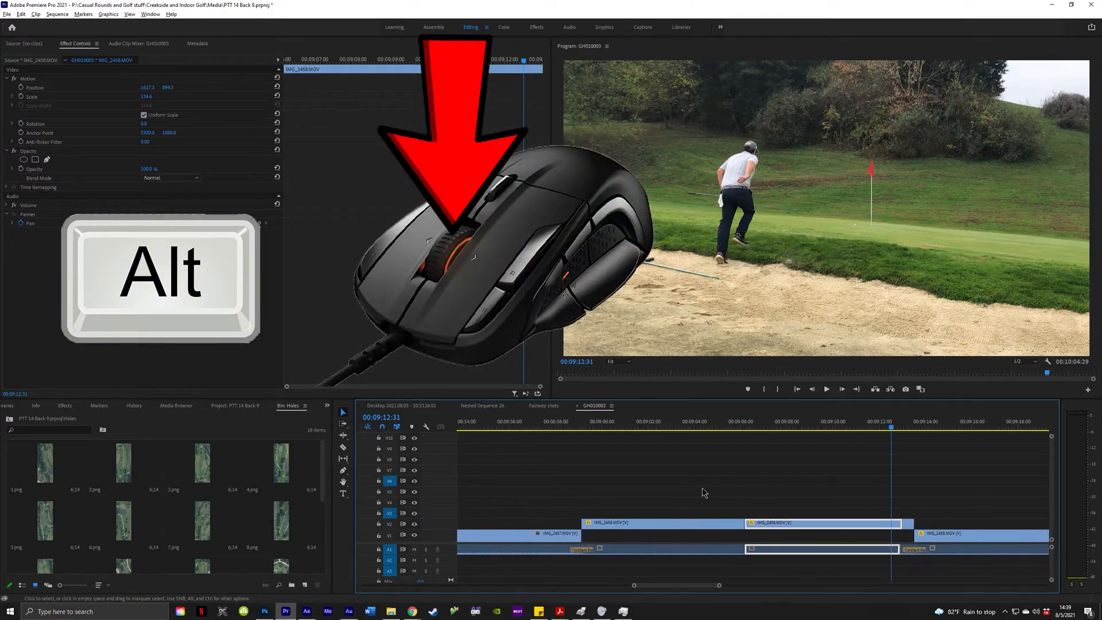
Replace IMG_2458 on V2 with linked After Effects comp 'PTT 14 Back 9 Linked Comp 21'.
right_click(834, 527)
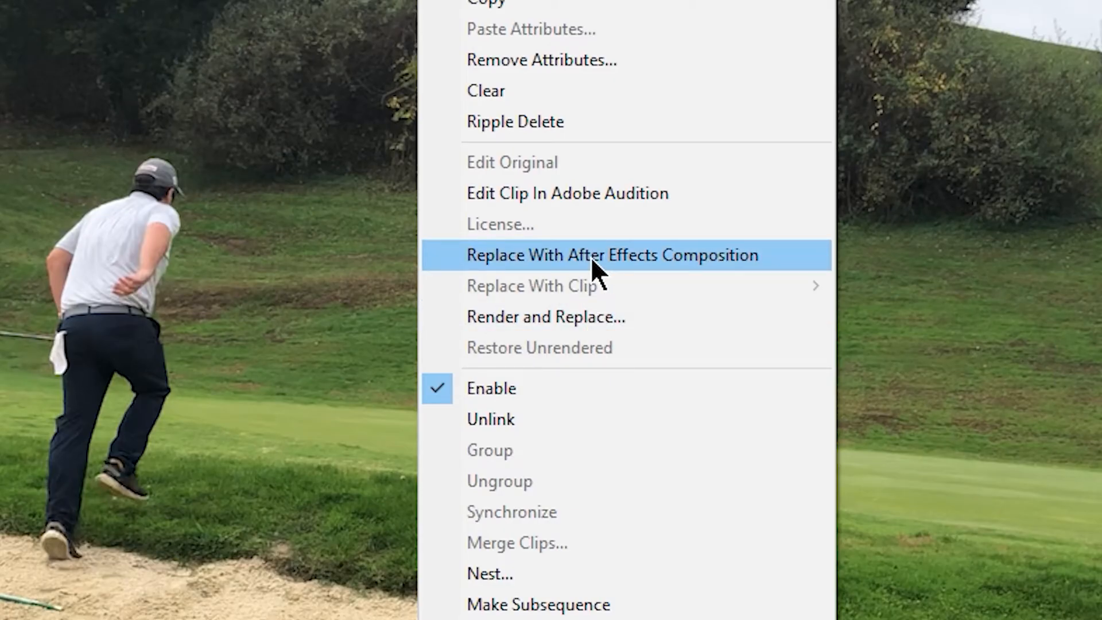
click(591, 257)
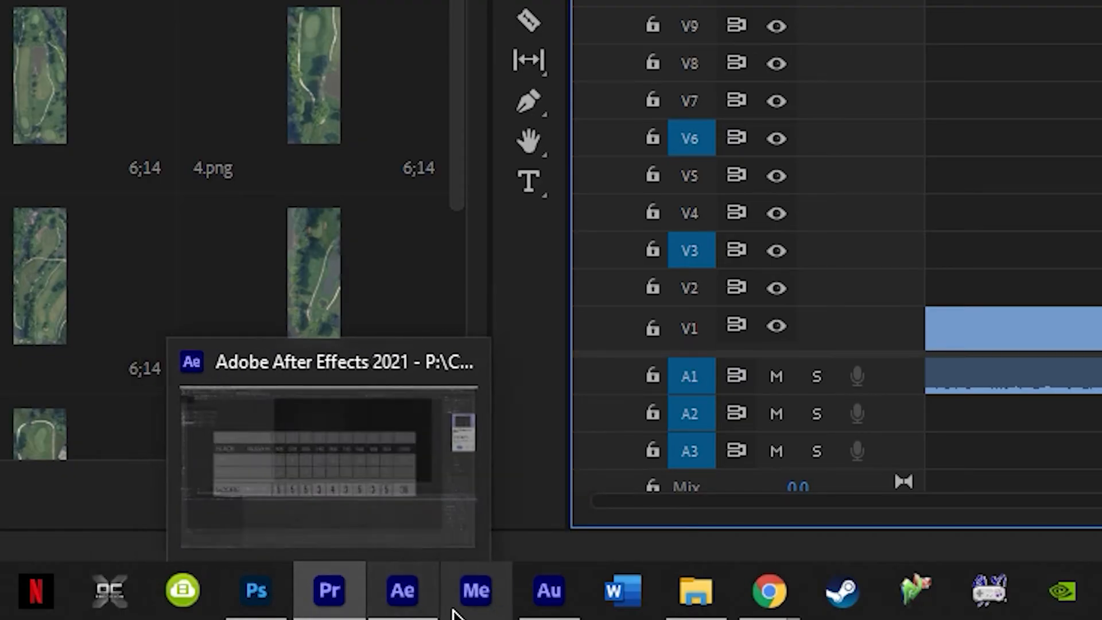
mouse_move(549, 590)
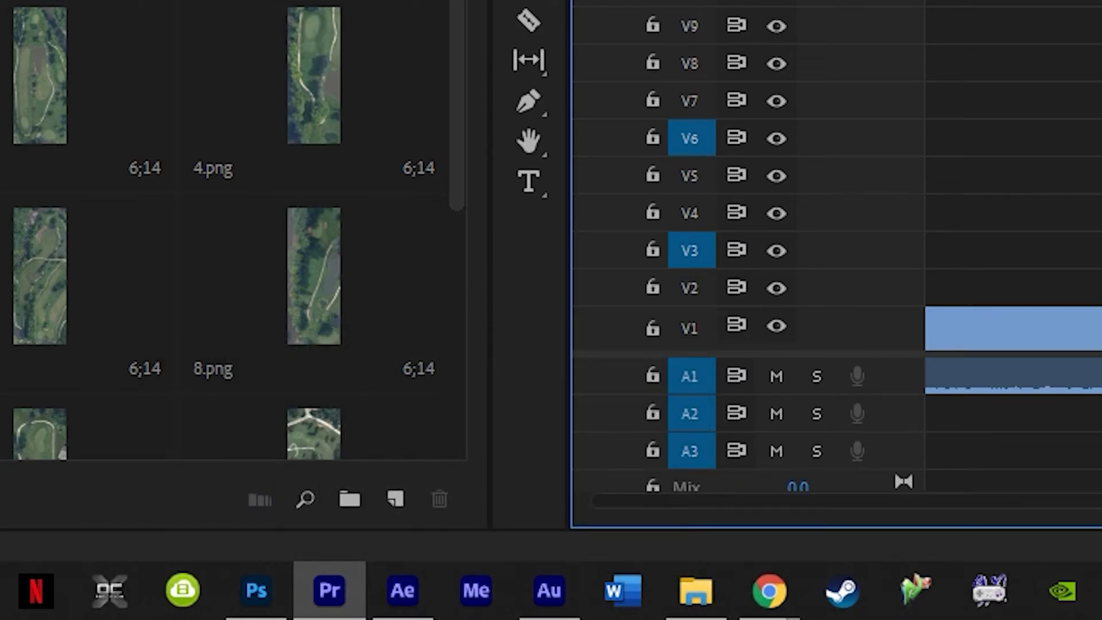
right_click(808, 523)
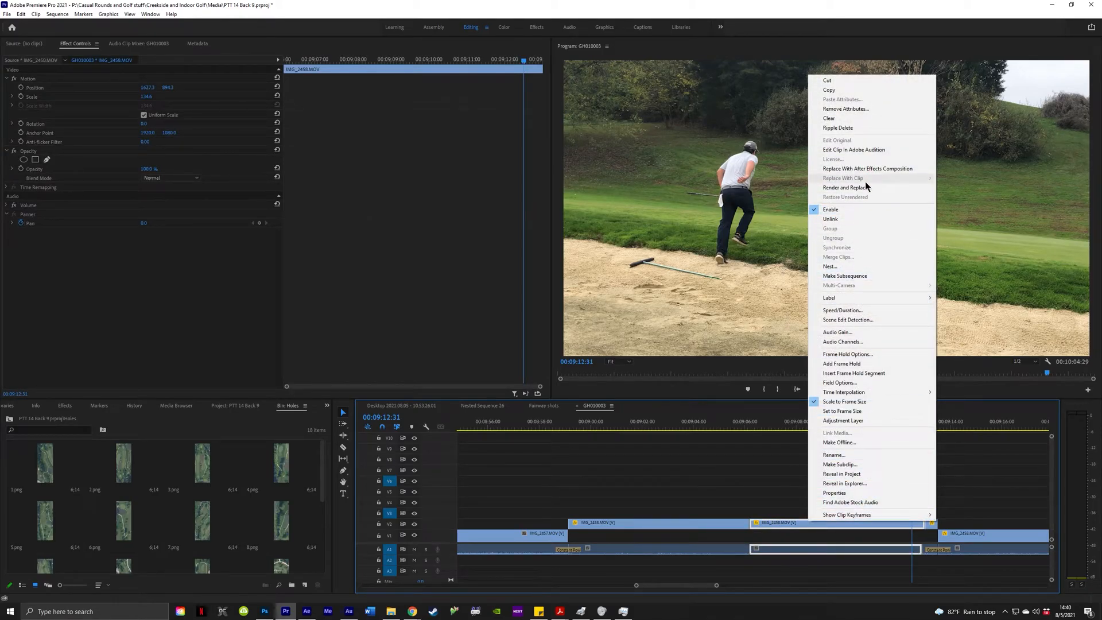
click(870, 170)
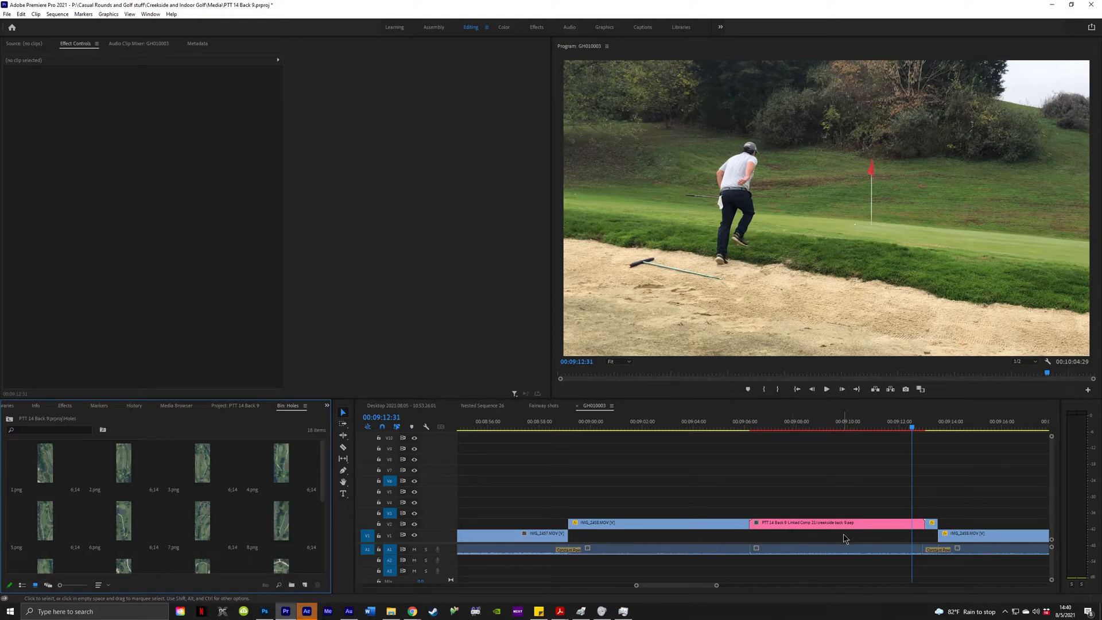
click(827, 523)
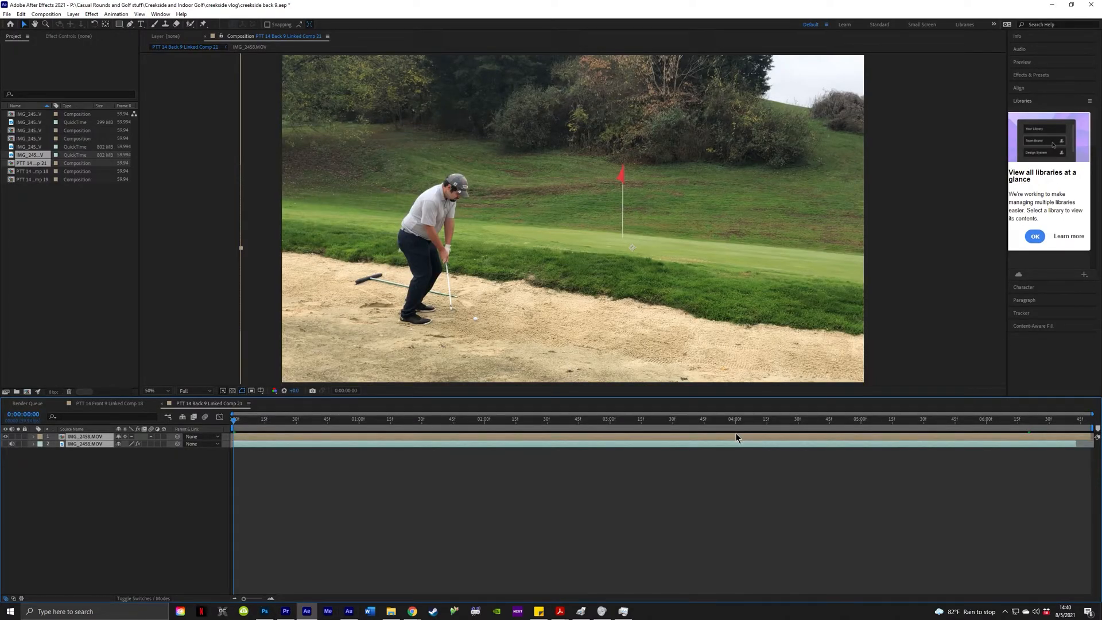
Move the top footage layer aside and delete the duplicate IMG_2458.MOV layer.
click(522, 272)
drag(520, 270, 497, 283)
key(Delete)
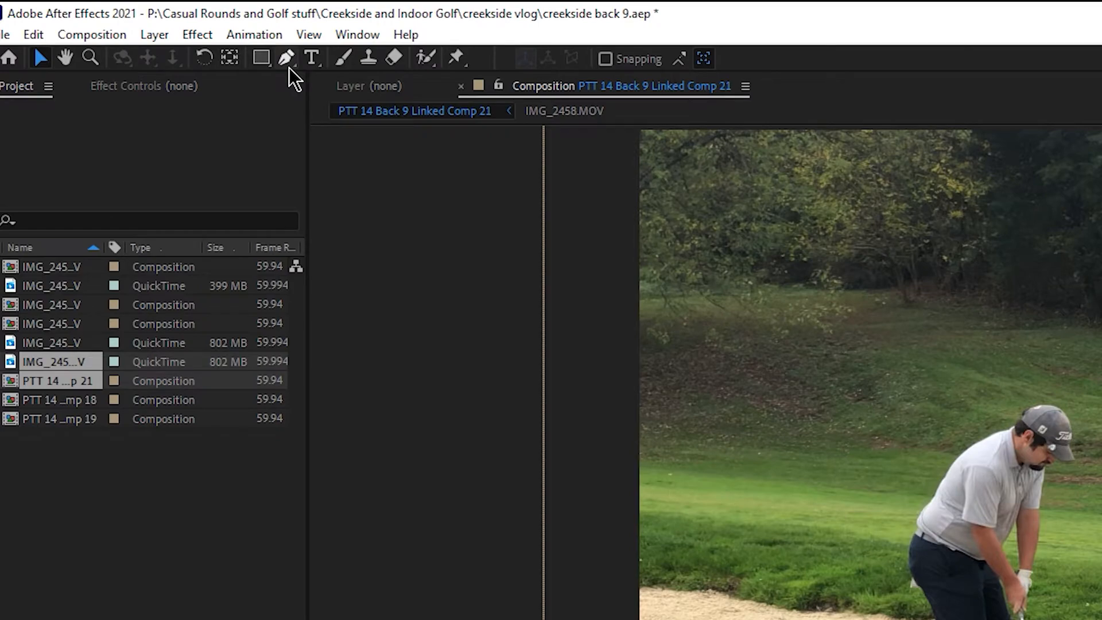
click(285, 58)
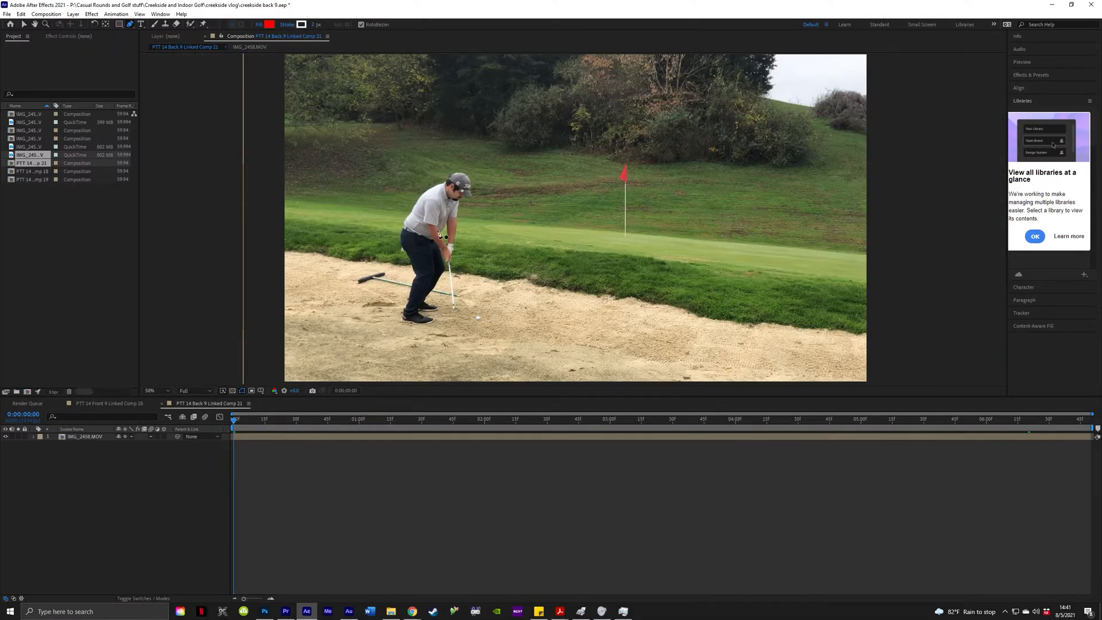
Zoom the Composition viewer to 200% and pan to the golf ball resting in the sand.
scroll(479, 320, up, 2)
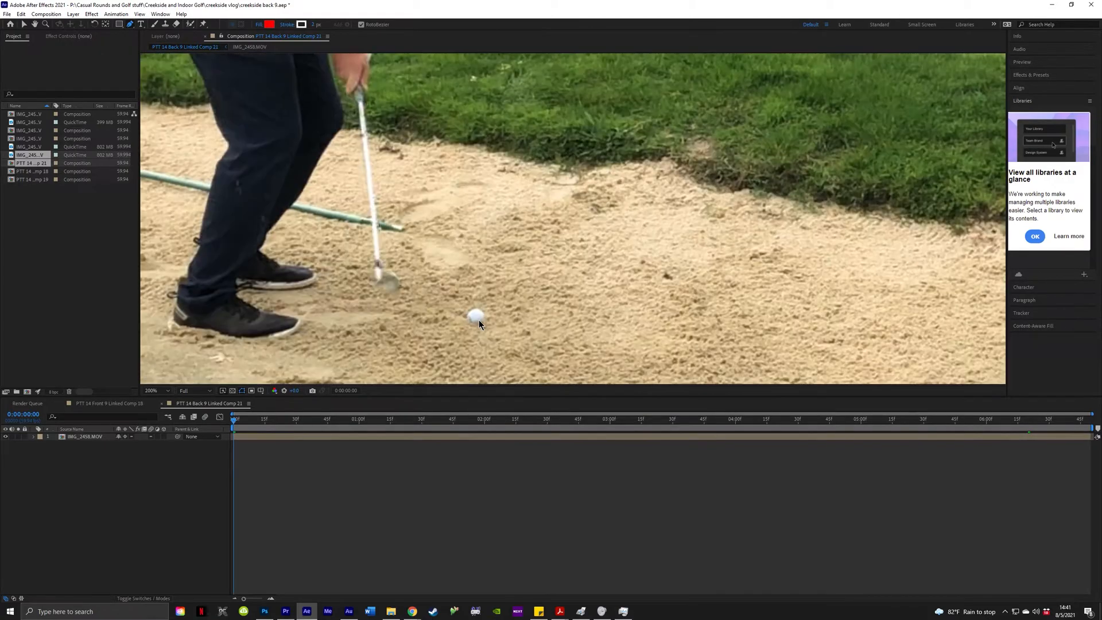
scroll(479, 319, down, 1)
scroll(481, 318, up, 2)
scroll(481, 318, down, 3)
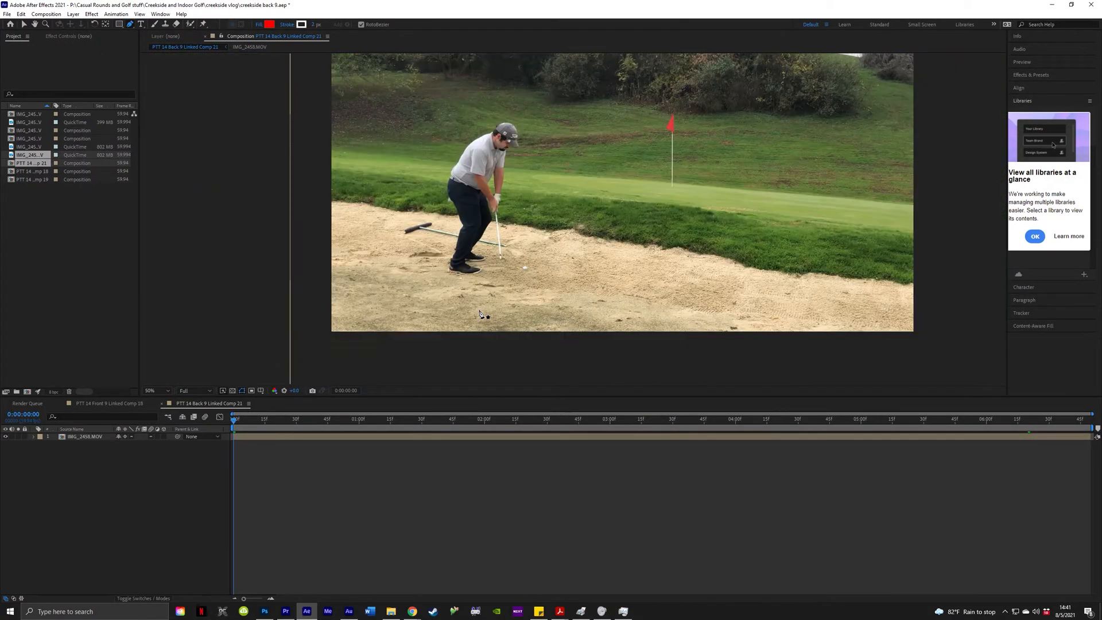
scroll(508, 251, up, 1)
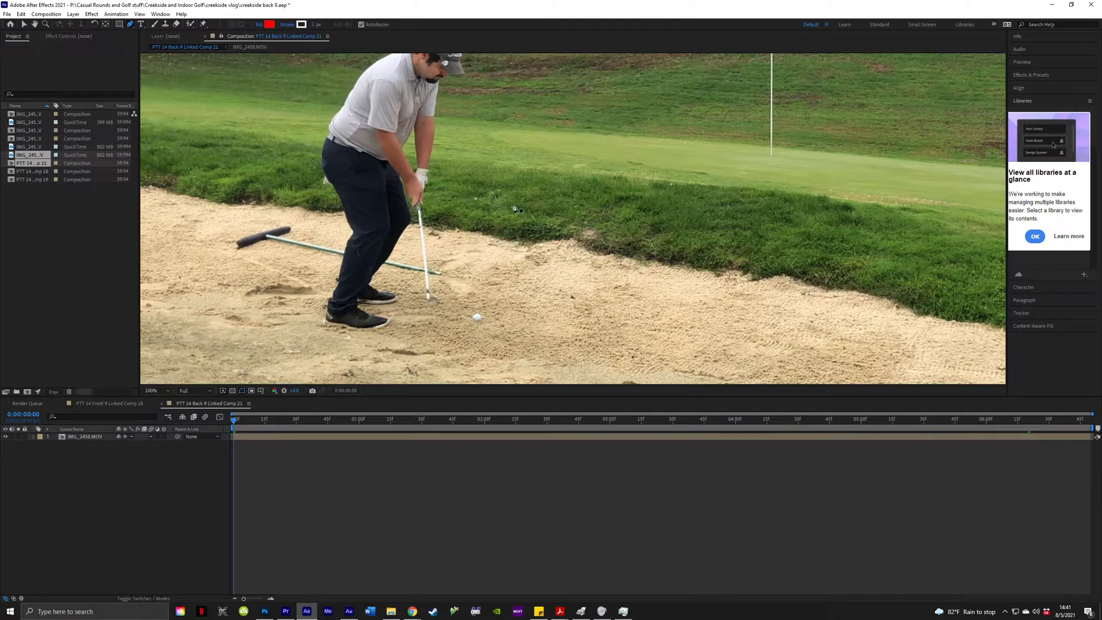
scroll(495, 231, down, 1)
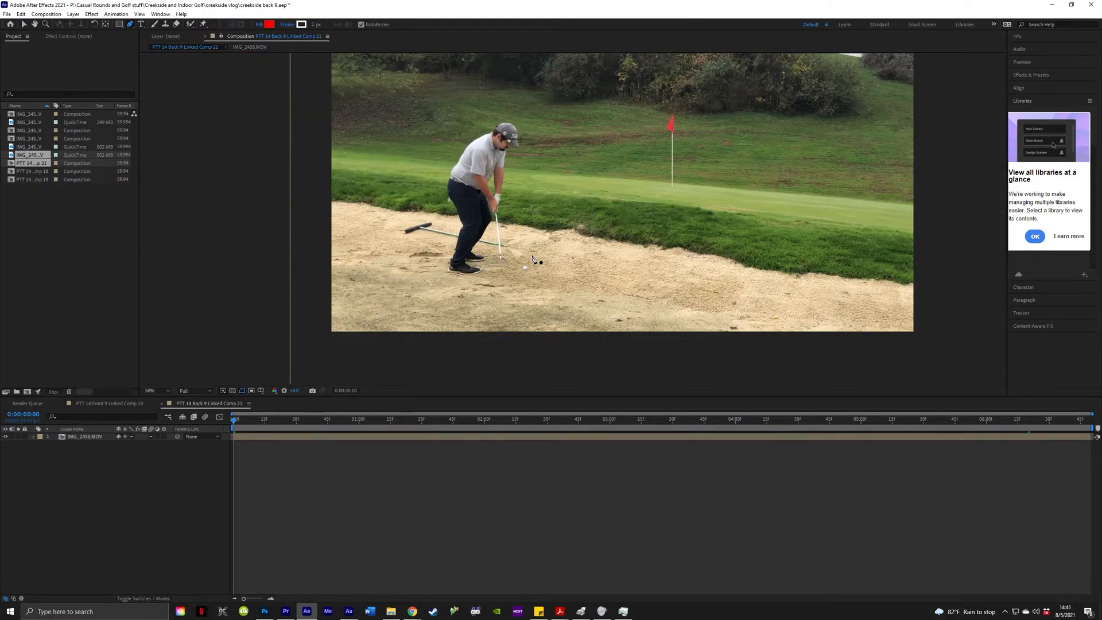
scroll(533, 260, up, 4)
scroll(517, 263, down, 2)
scroll(496, 267, up, 2)
scroll(496, 267, down, 2)
scroll(494, 261, up, 2)
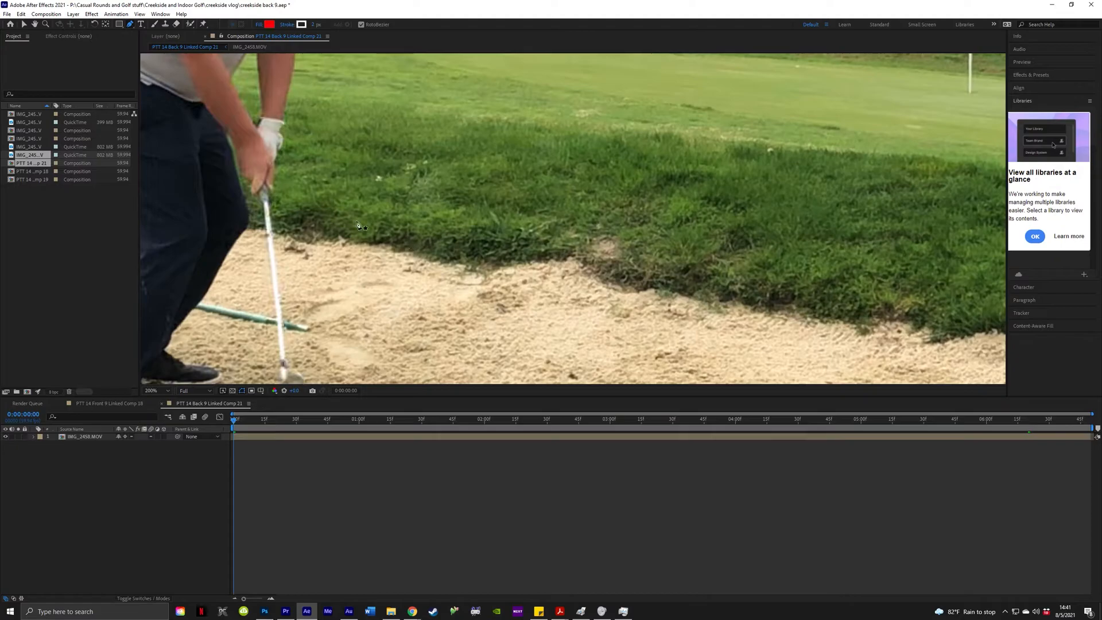
key(space)
mouse_move(437, 231)
mouse_down()
mouse_move(494, 220)
mouse_move(425, 244)
mouse_move(436, 109)
mouse_move(718, 91)
mouse_move(737, 177)
mouse_move(379, 158)
mouse_move(616, 126)
mouse_move(379, 157)
mouse_move(614, 107)
mouse_move(573, 88)
mouse_up()
key(g)
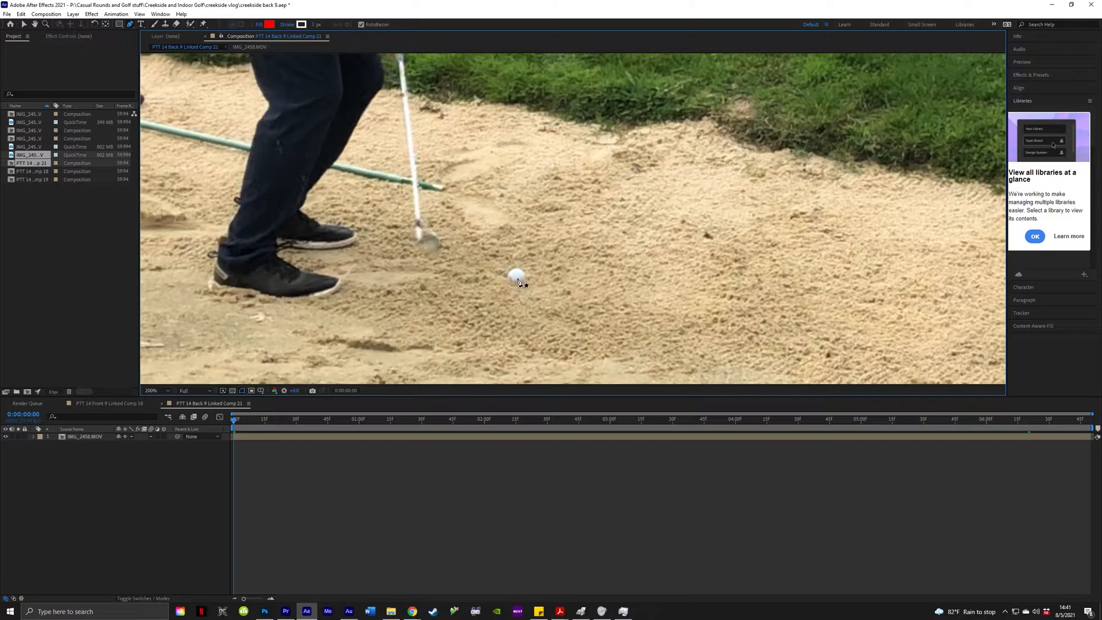
Place a pen point on the golf ball, creating Shape Layer 1, and centre the ball.
click(516, 277)
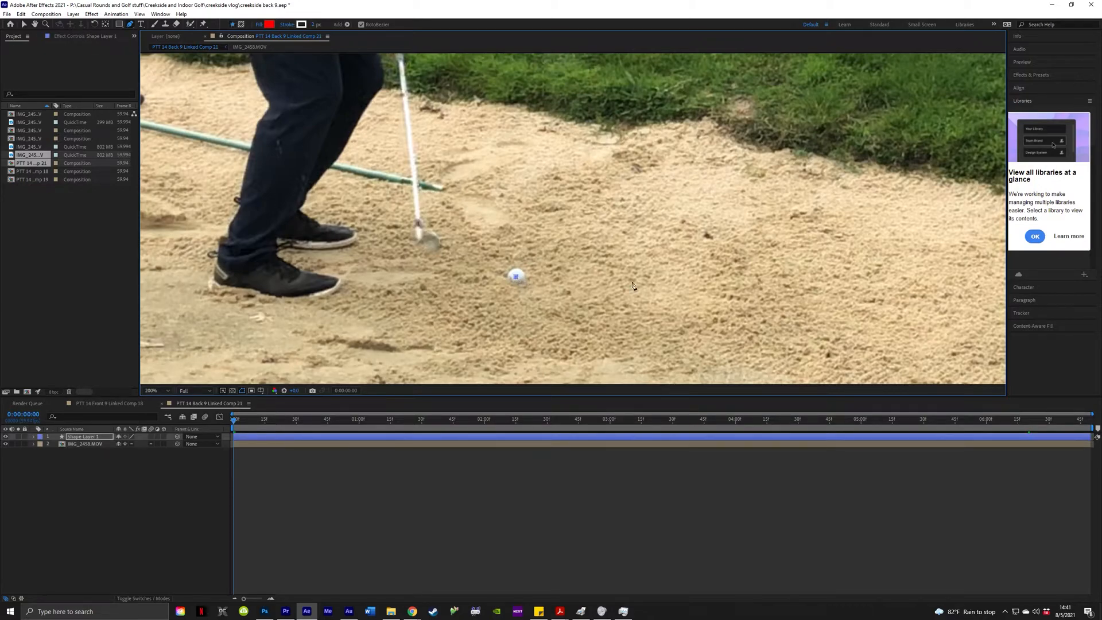
scroll(540, 284, up, 2)
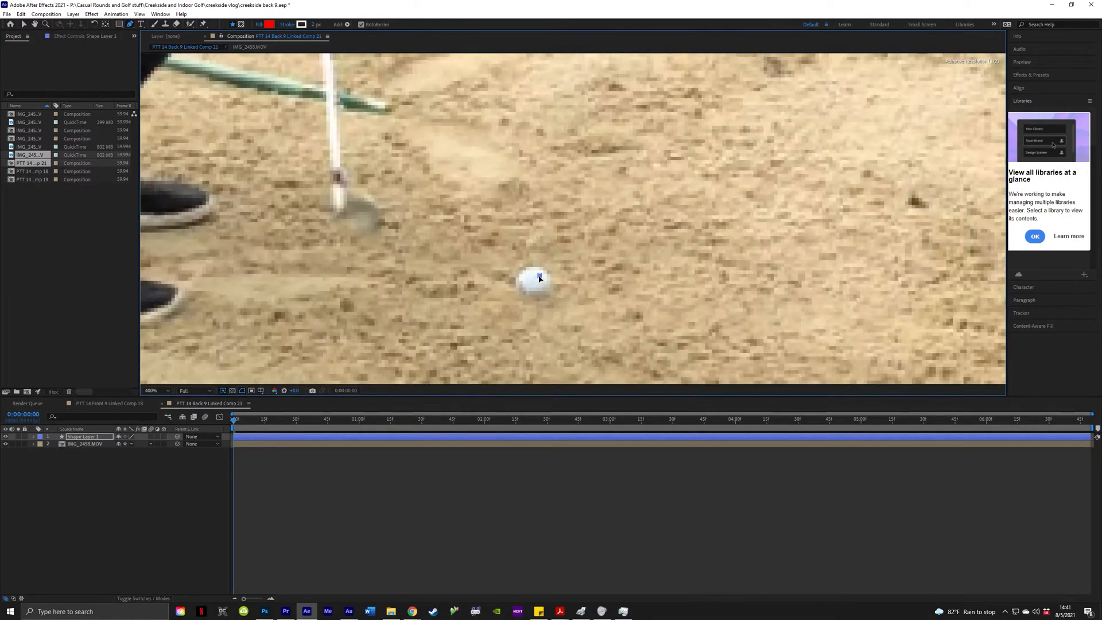
drag(533, 286, 526, 295)
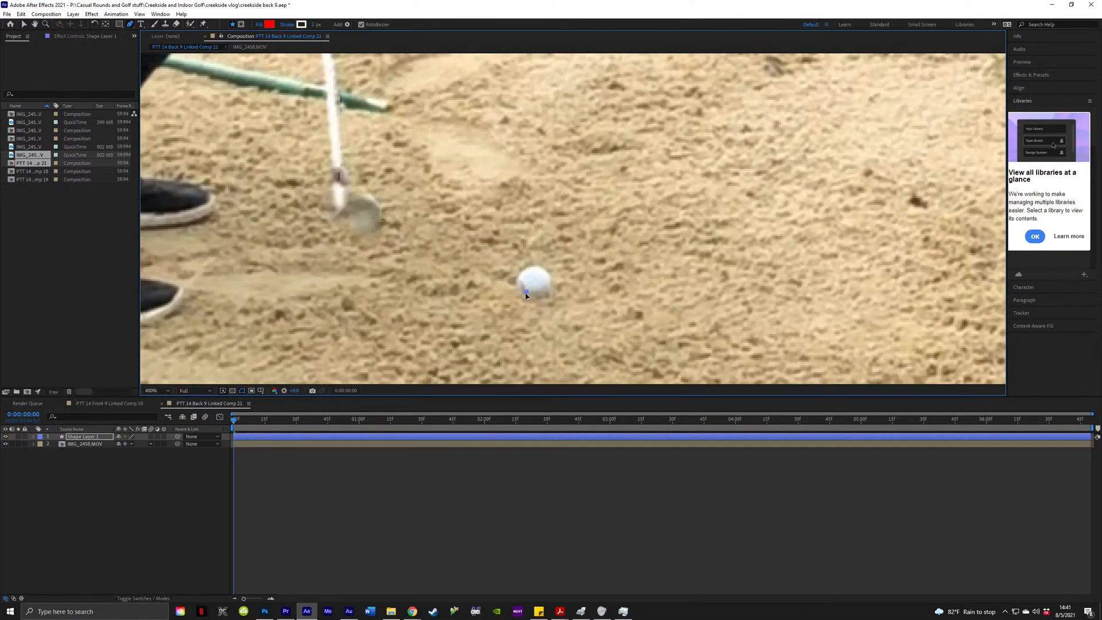
key(ctrl+z)
scroll(593, 239, down, 4)
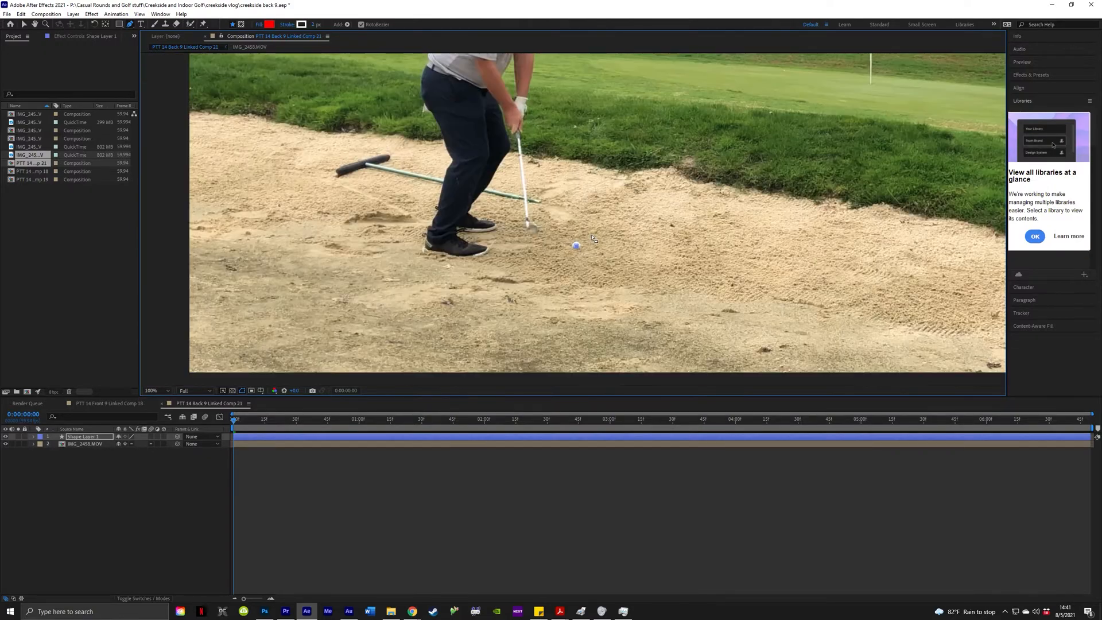
drag(580, 249, 483, 344)
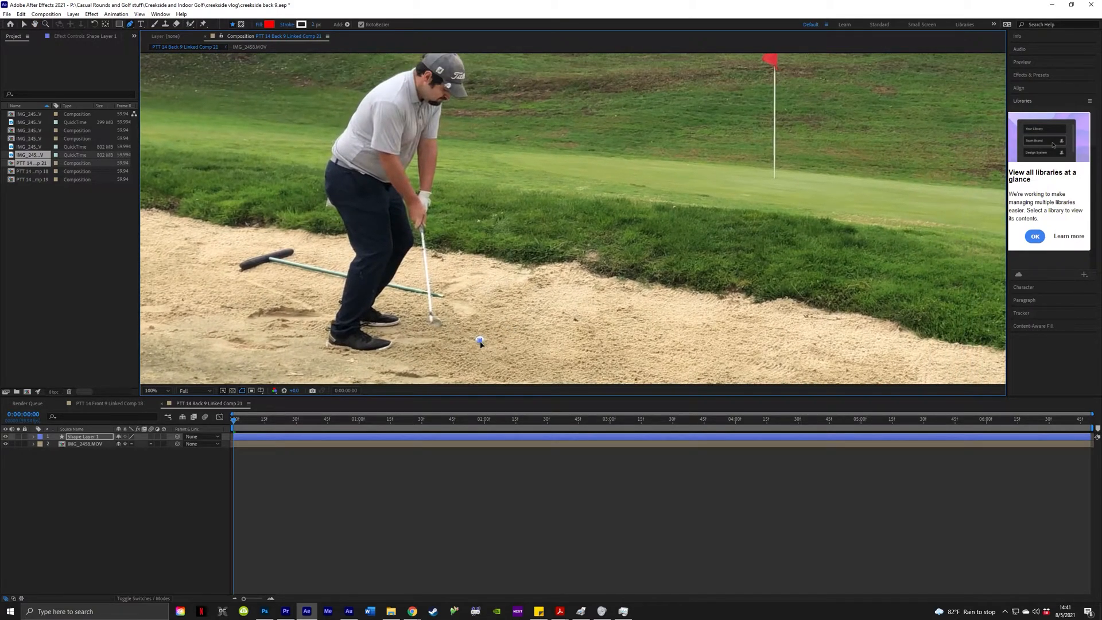
scroll(482, 345, up, 4)
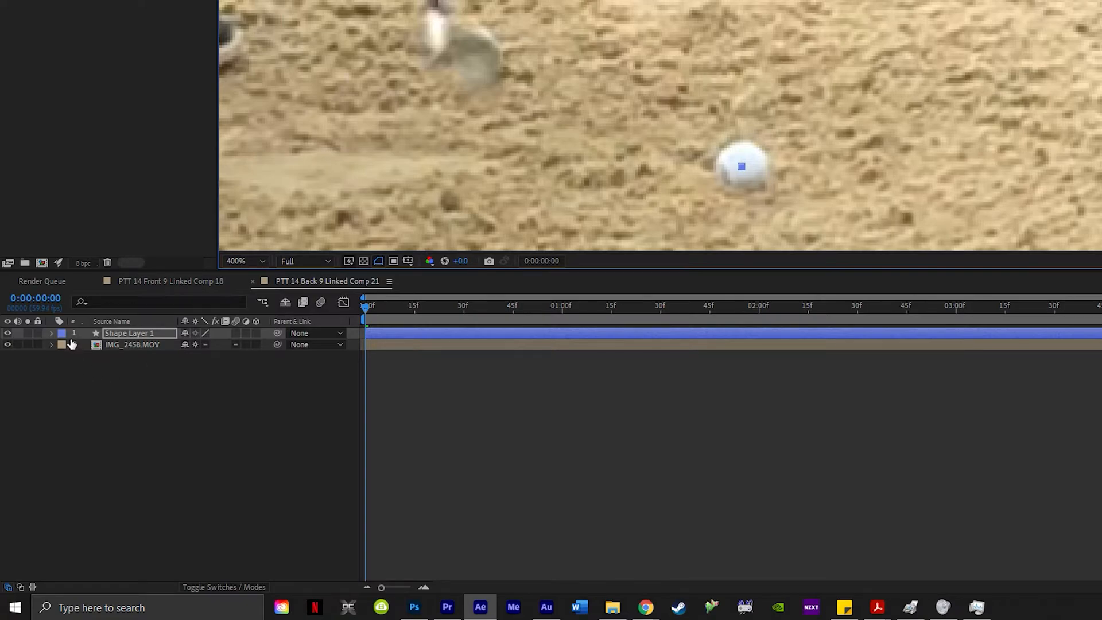
Twirl open Shape Layer 1 > Contents > Shape 1 and pan back to the ball.
click(51, 333)
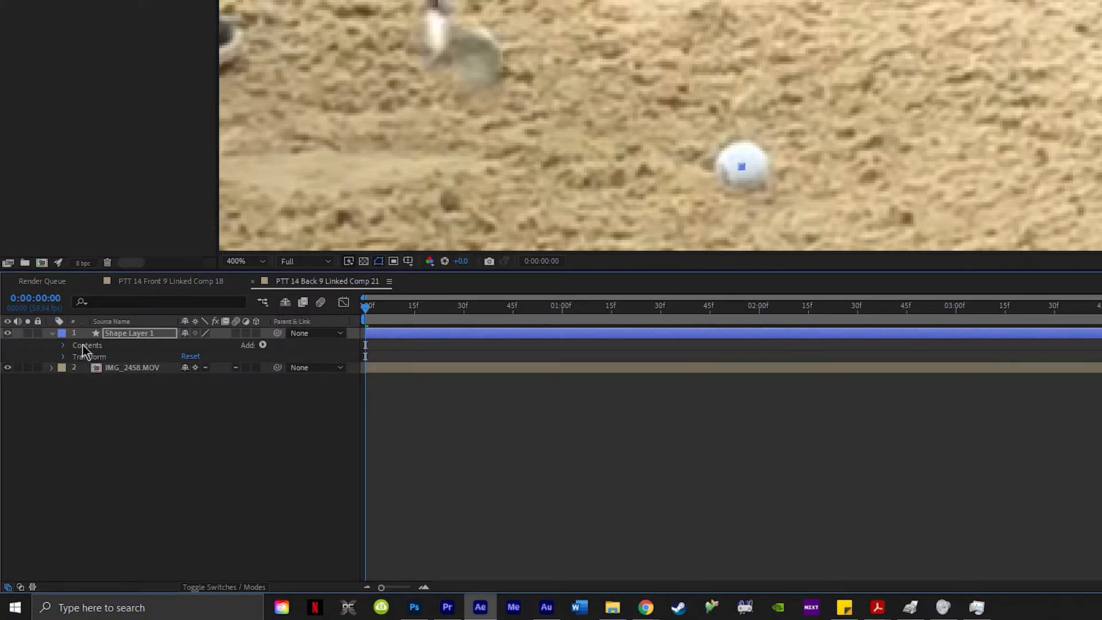
click(63, 346)
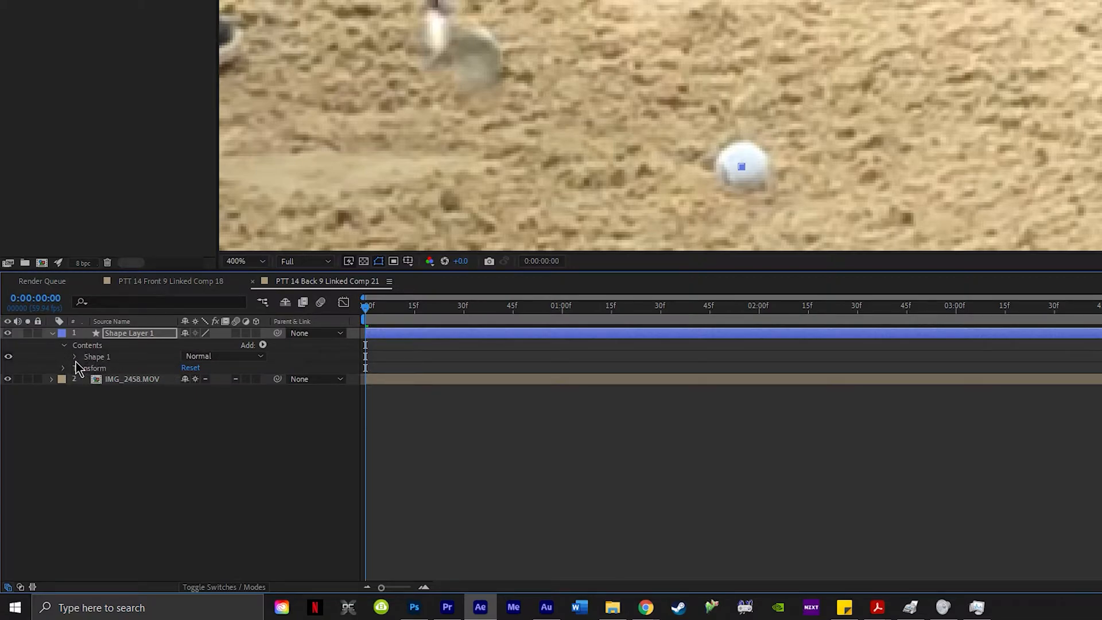
click(75, 358)
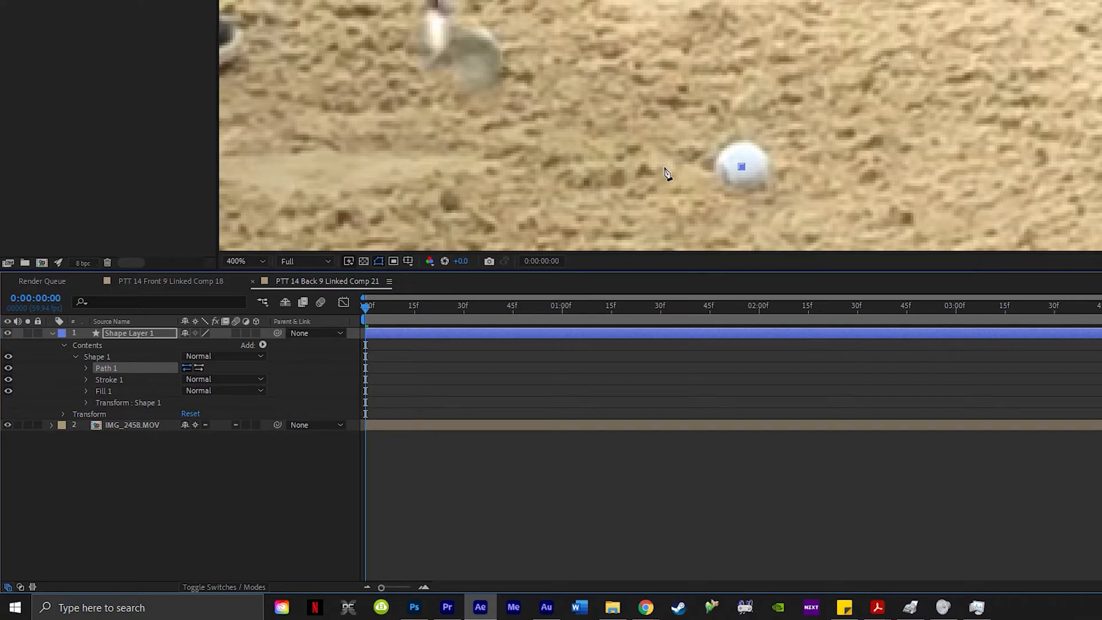
scroll(815, 78, down, 3)
scroll(815, 78, up, 1)
key(space)
drag(939, 79, 919, 149)
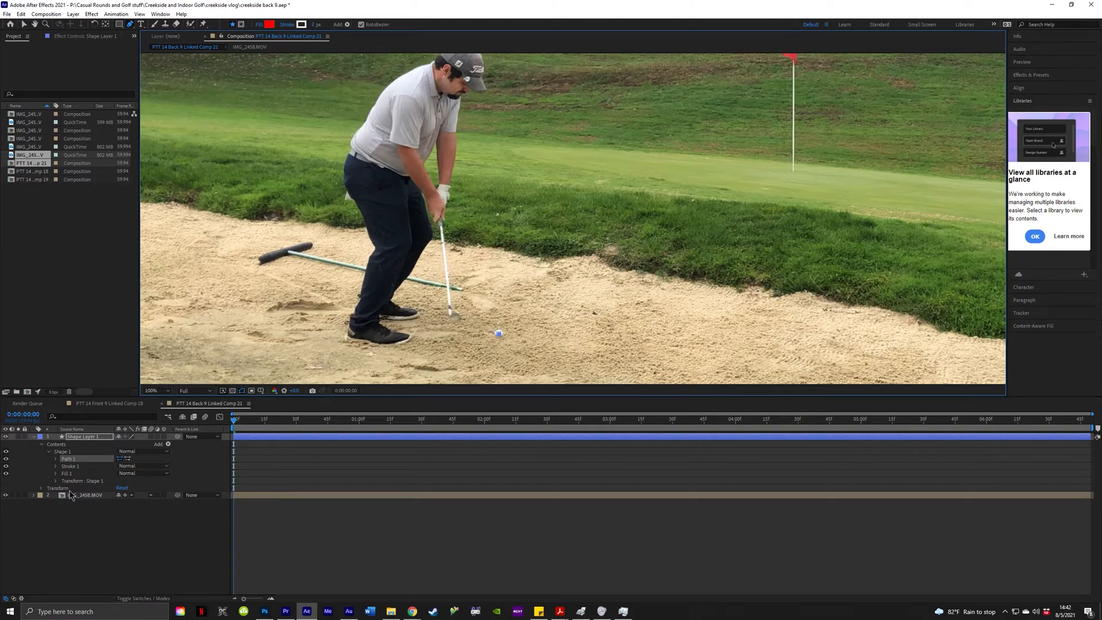
Trace a six-point test path along the ball's arc, then undo it.
click(498, 208)
click(648, 180)
click(763, 255)
click(683, 332)
click(595, 352)
click(499, 334)
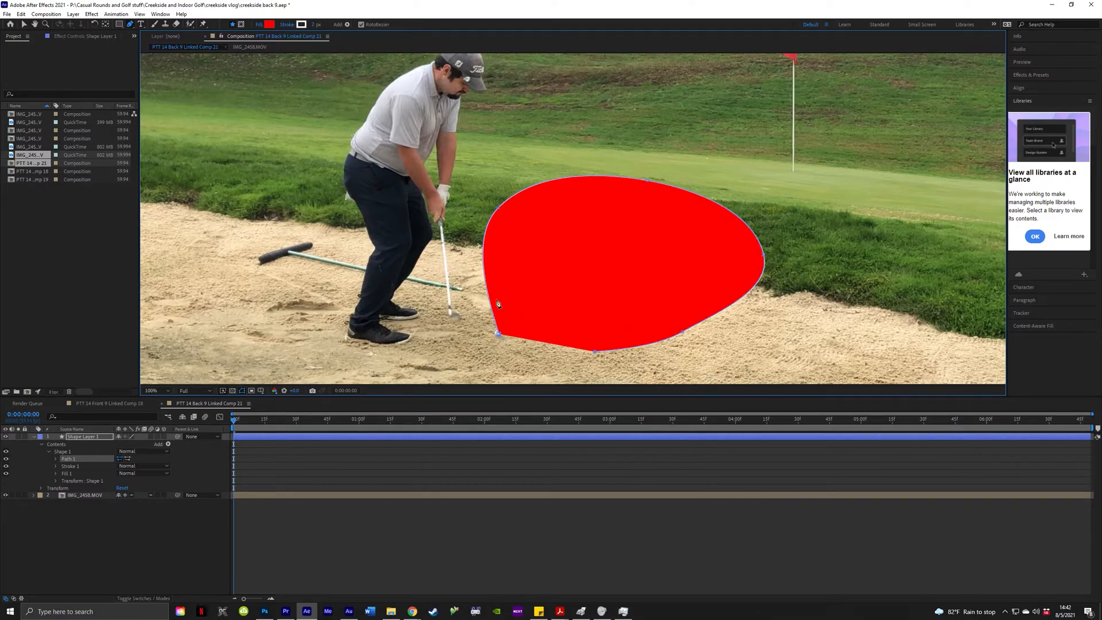
key(ctrl+z)
key(ctrl+z)
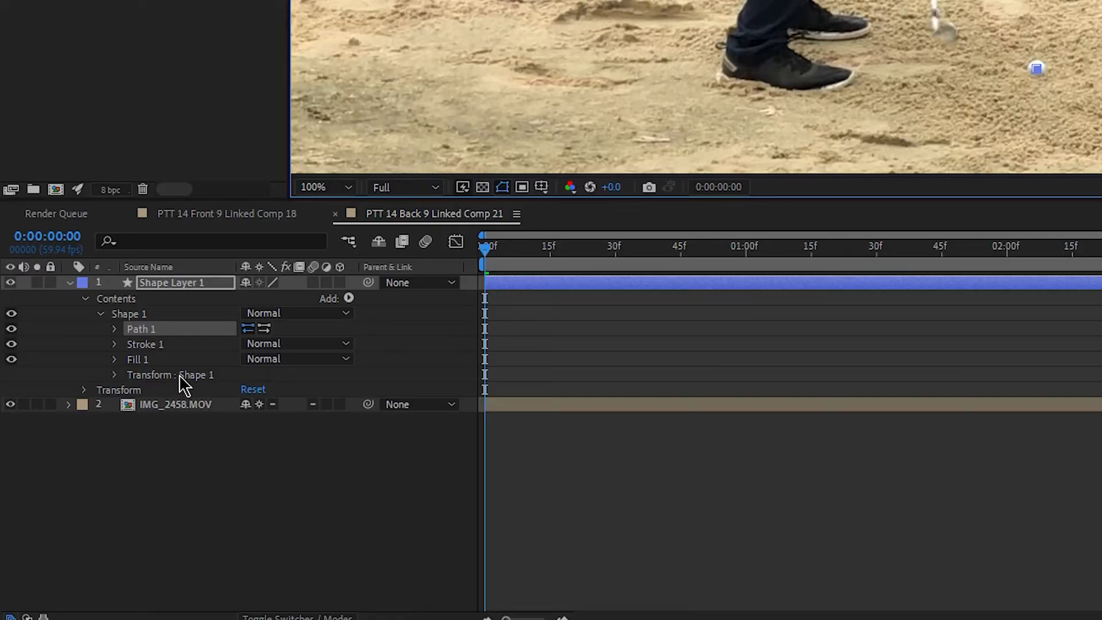
Delete Fill 1, expand Stroke 1 and switch off its visibility.
click(85, 476)
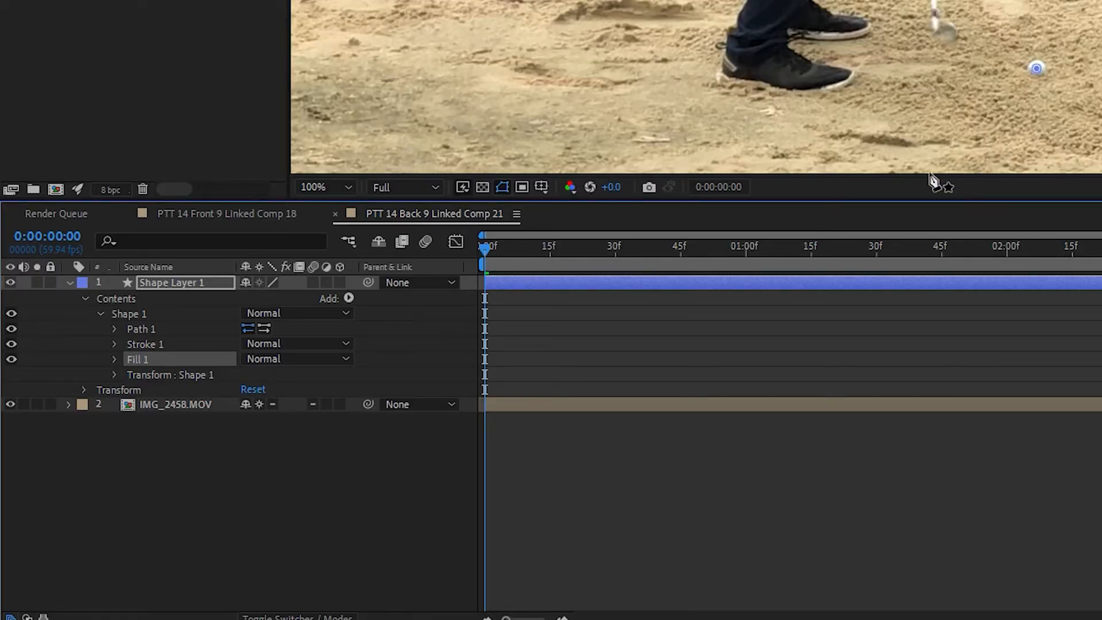
key(Delete)
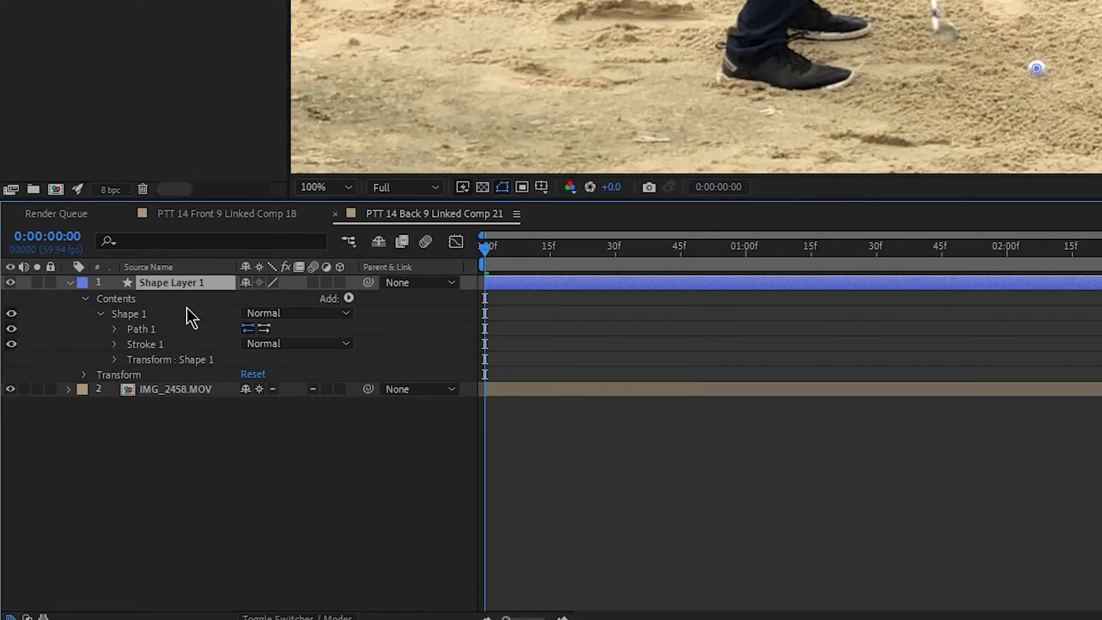
click(115, 345)
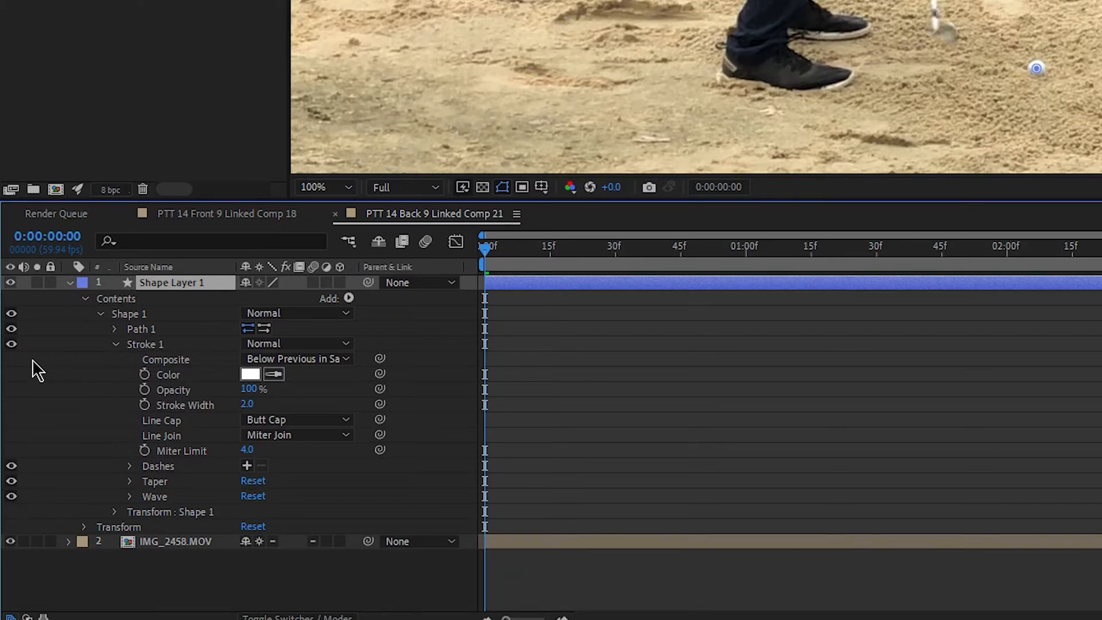
click(12, 344)
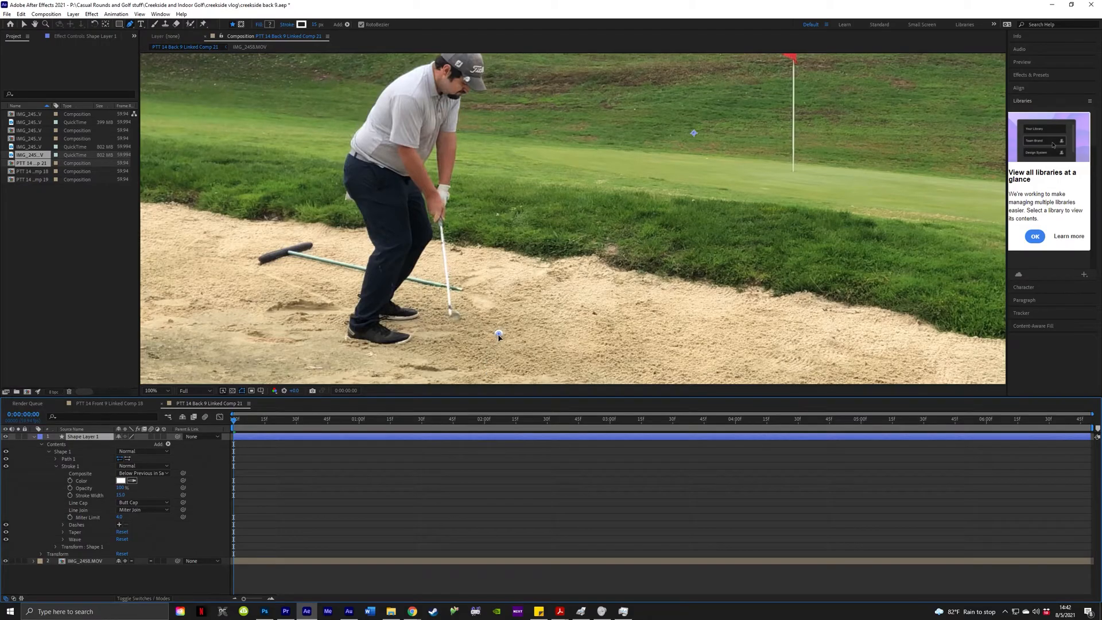
click(591, 235)
mouse_move(126, 497)
mouse_down()
mouse_move(144, 494)
mouse_move(134, 495)
mouse_up()
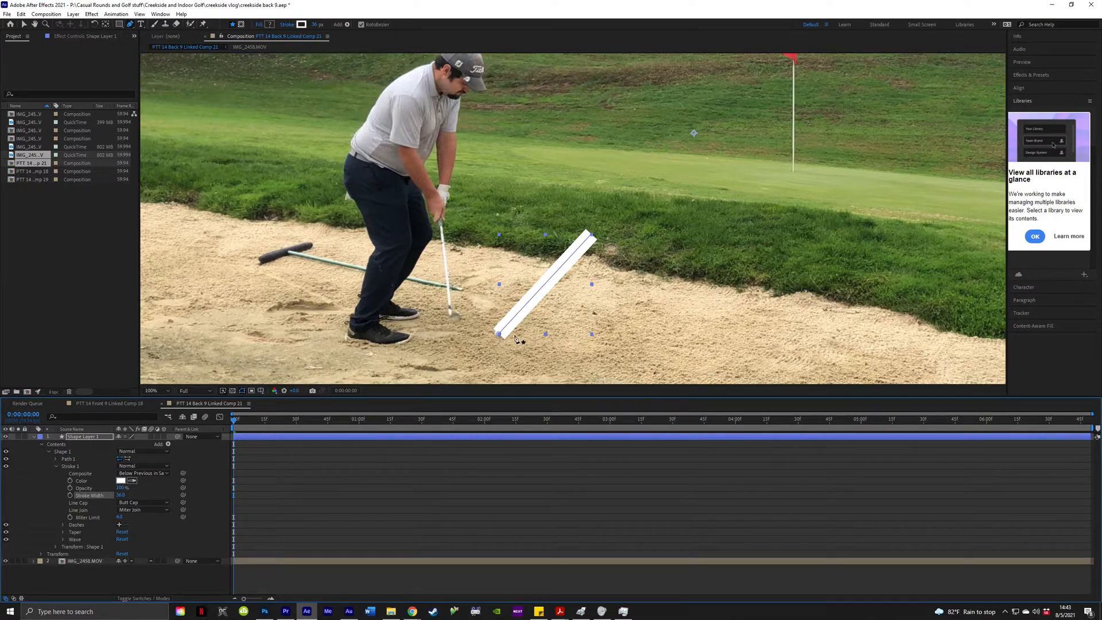
click(7, 467)
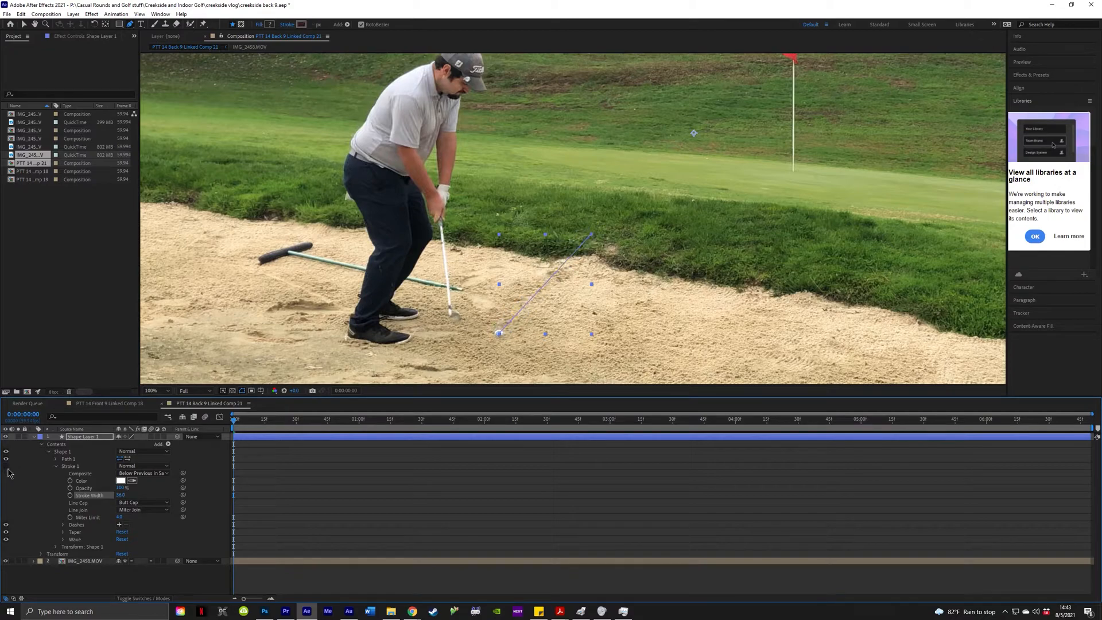
key(ctrl+z)
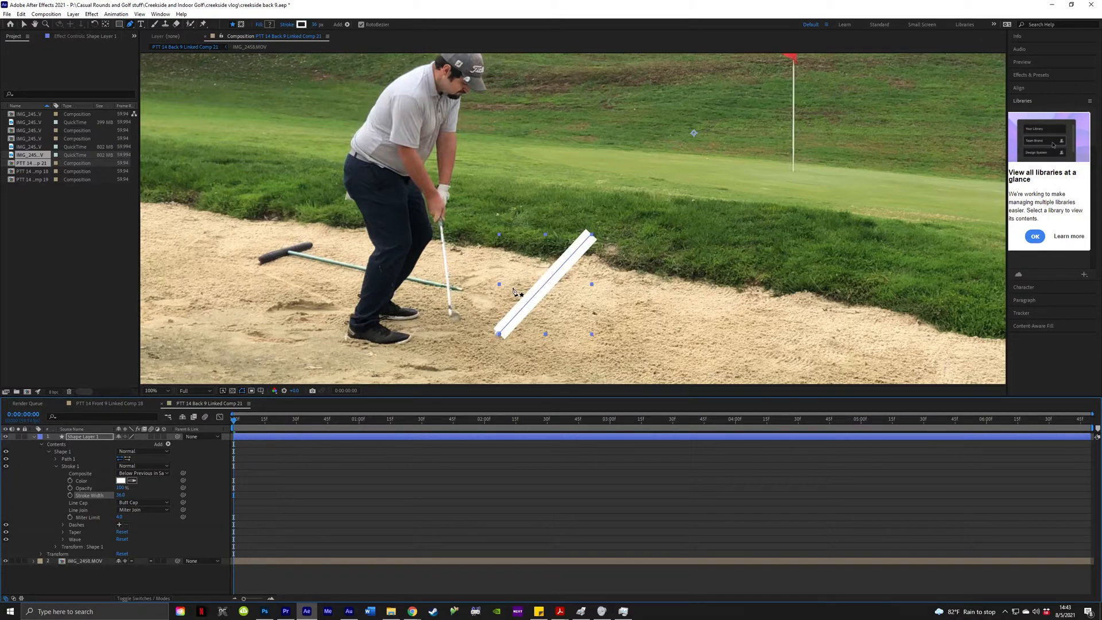
key(ctrl+z)
key(ctrl+z)
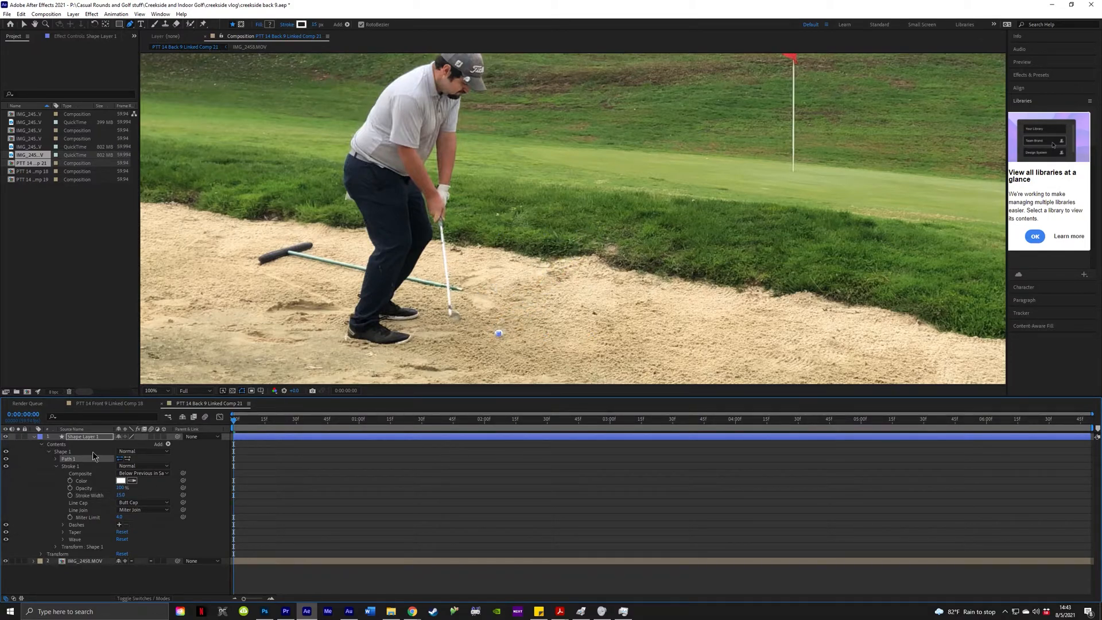
click(7, 466)
click(436, 510)
click(63, 452)
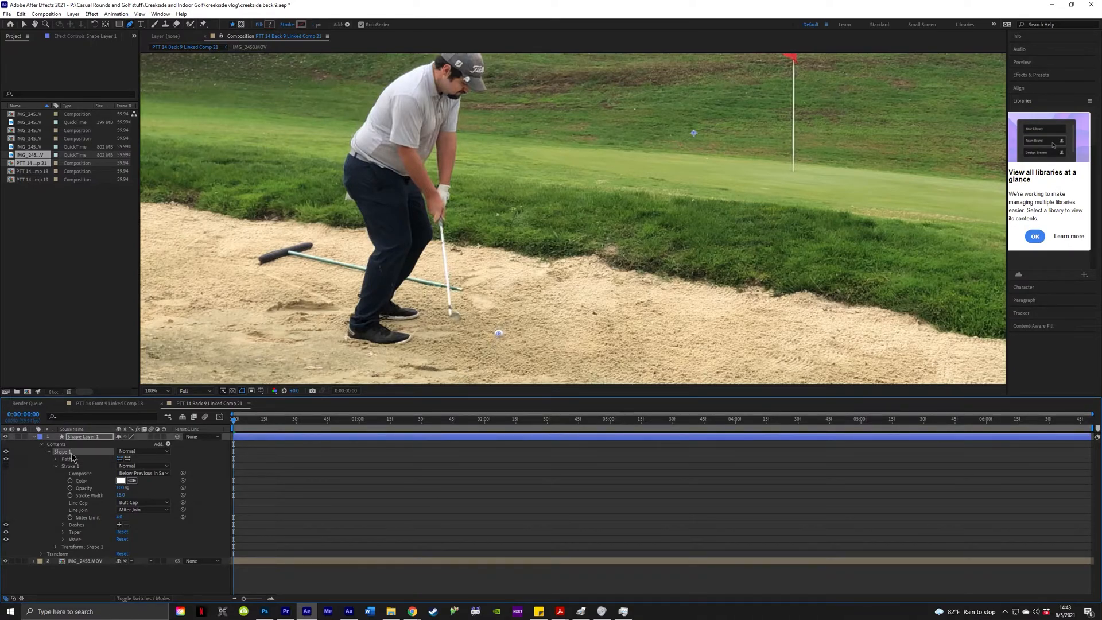
scroll(500, 343, up, 4)
scroll(500, 312, down, 1)
scroll(500, 312, up, 1)
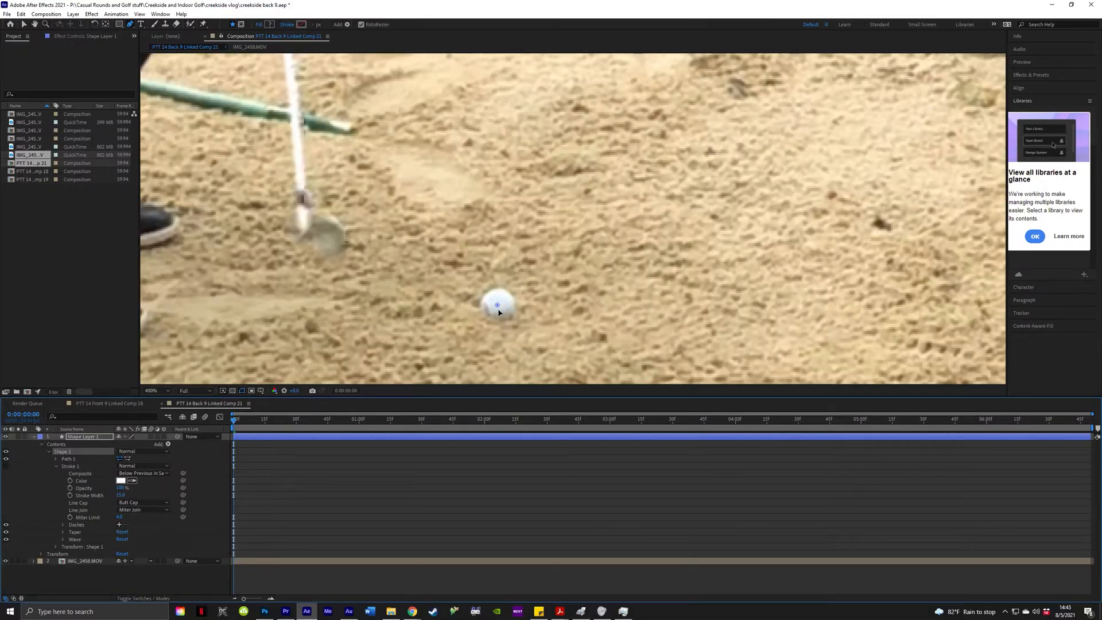
scroll(643, 95, down, 1)
key(g)
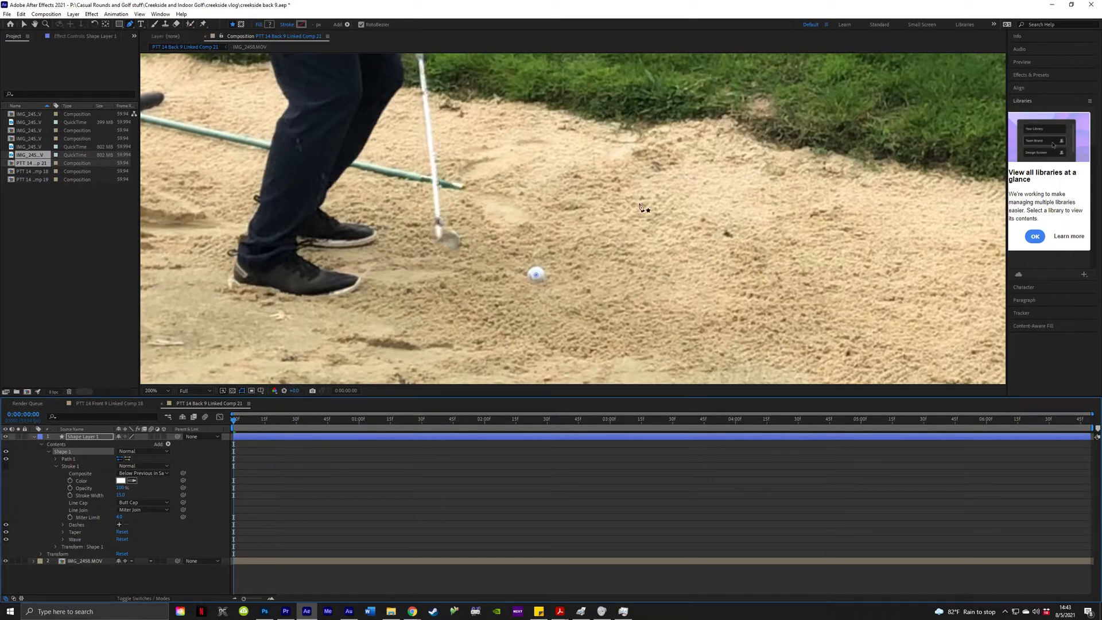
click(633, 118)
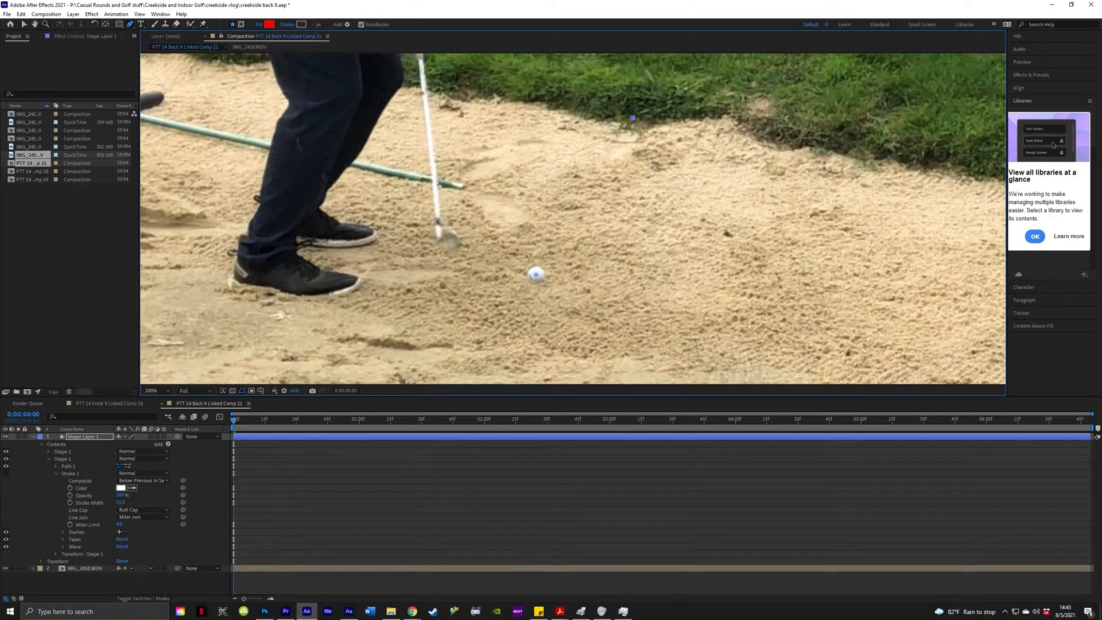
click(62, 452)
key(Delete)
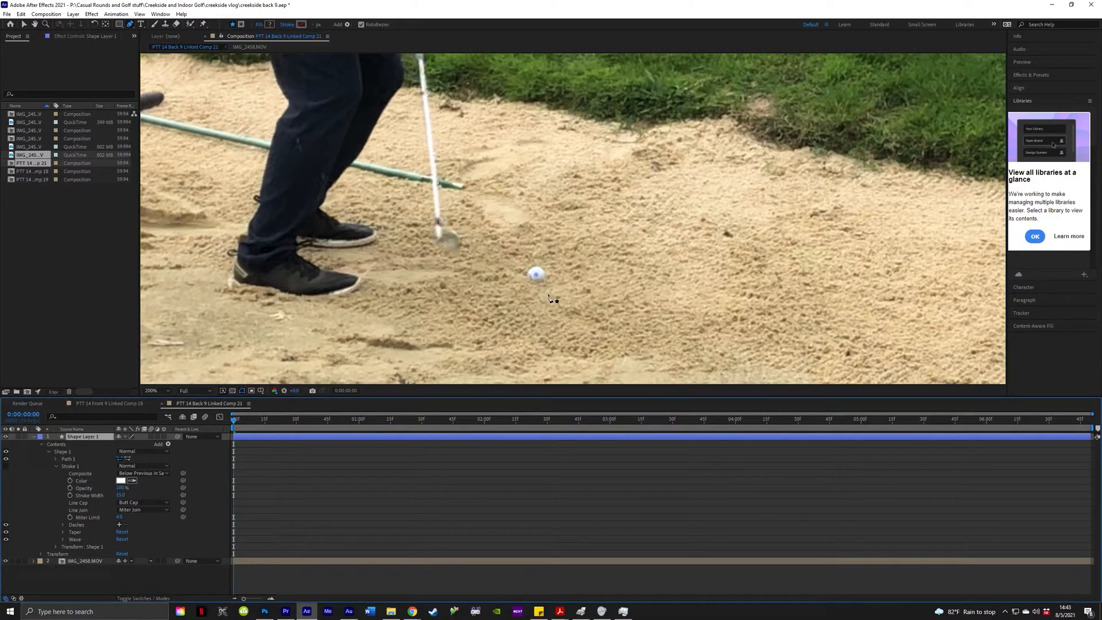
click(87, 460)
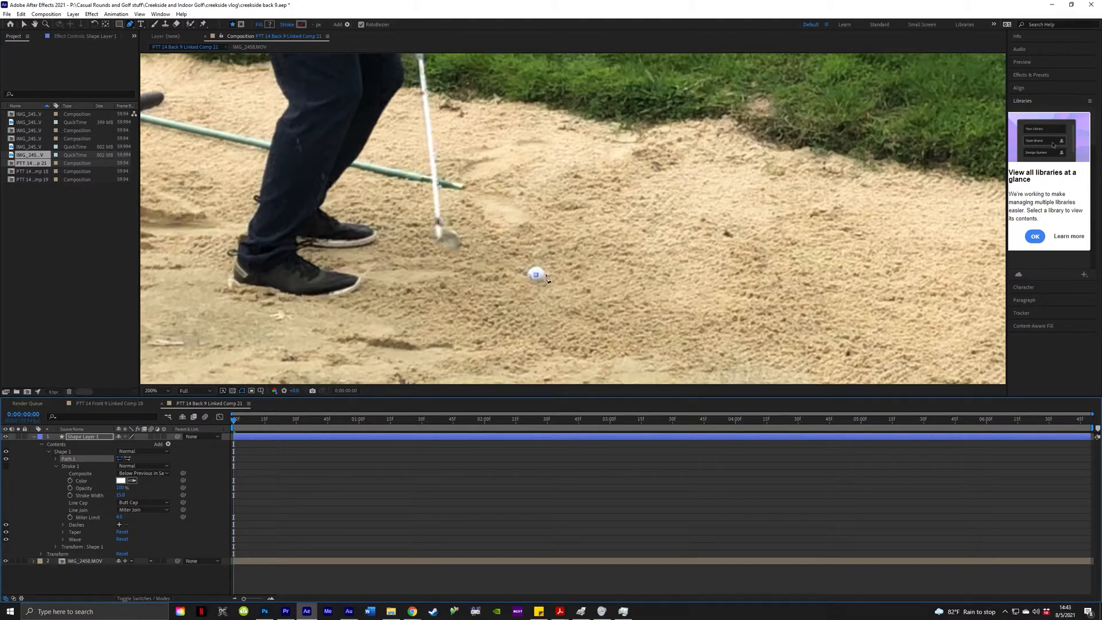
click(441, 368)
key(ctrl+z)
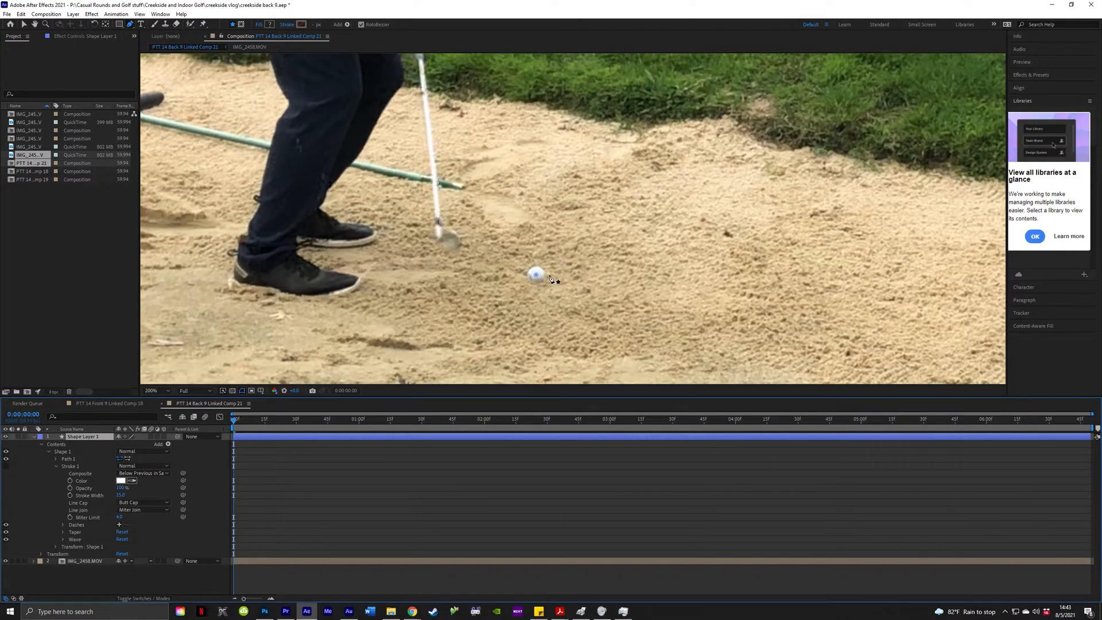
click(537, 277)
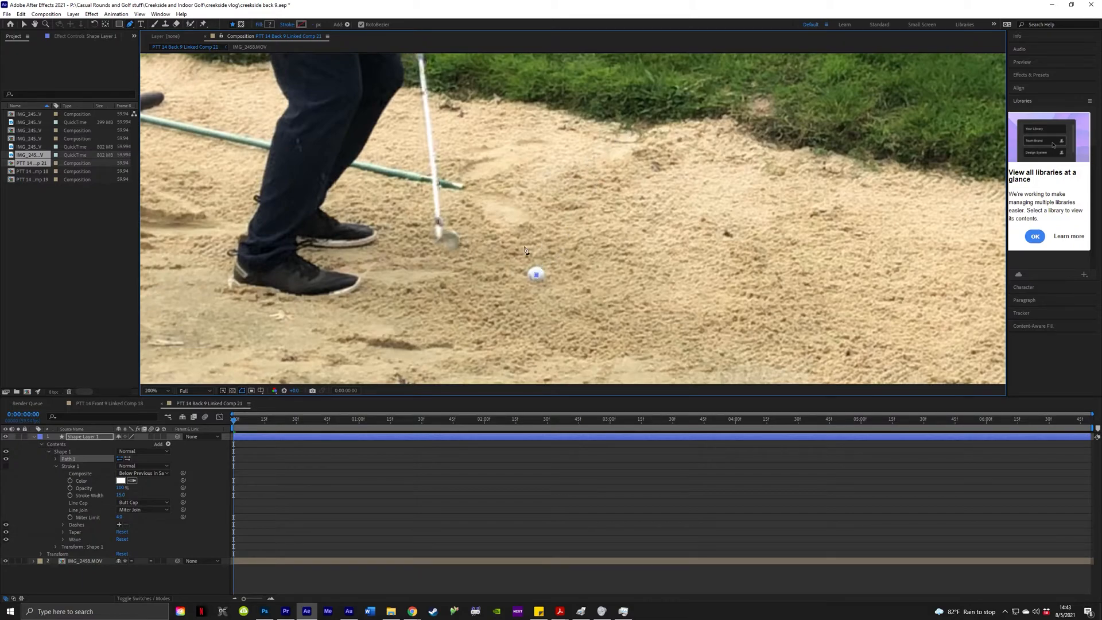
scroll(550, 342, down, 4)
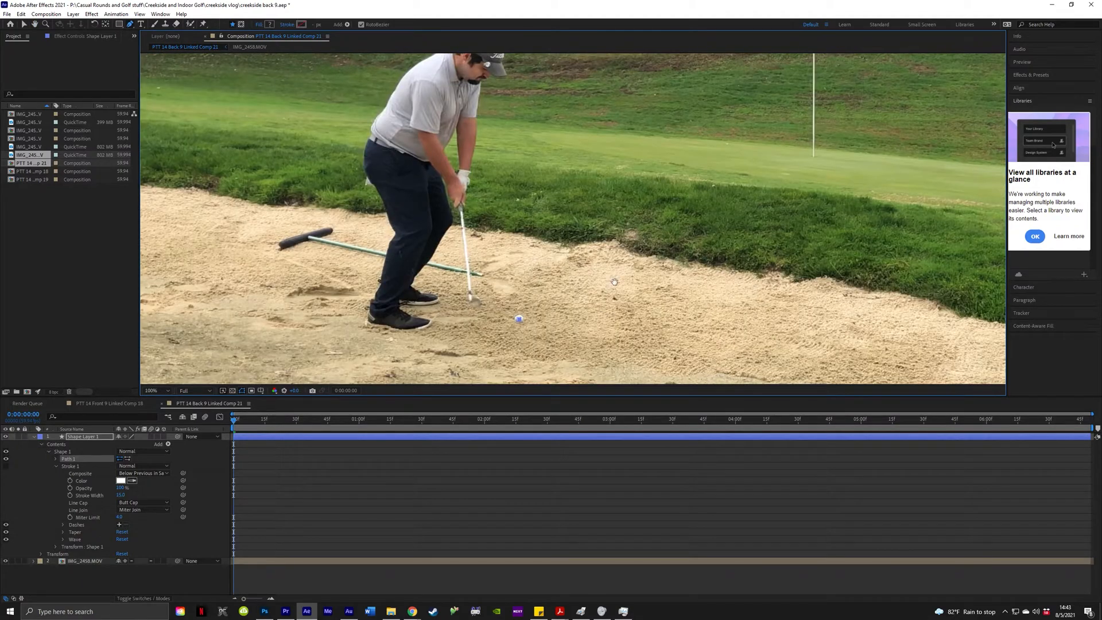
scroll(610, 289, up, 4)
scroll(611, 288, down, 2)
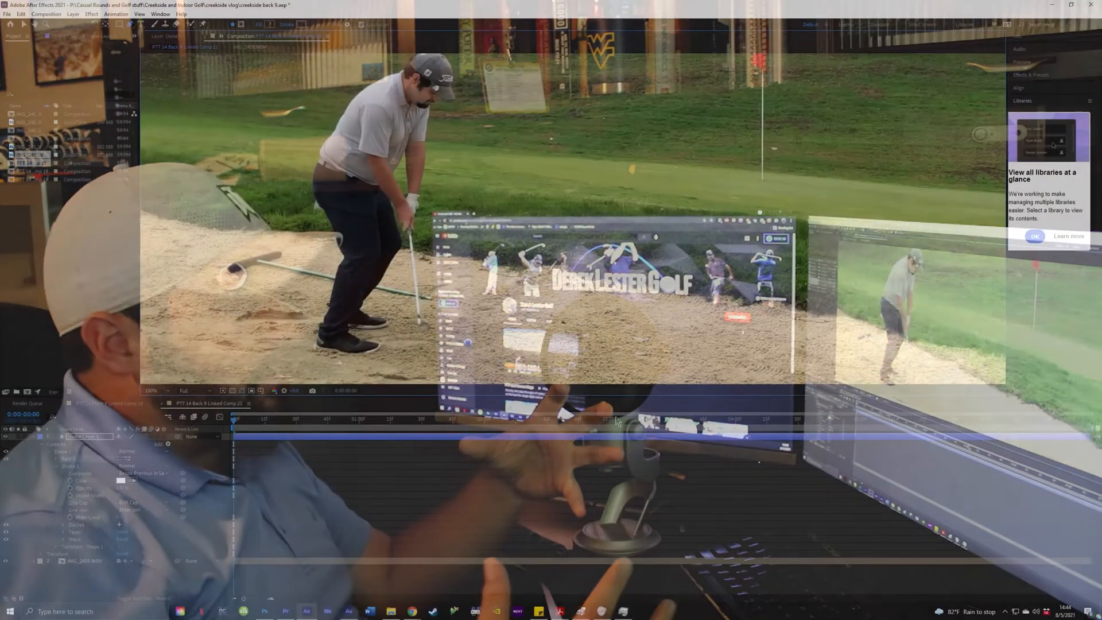
Step frame by frame from the club striking the sand to the ball leaving the bunker.
scroll(542, 248, up, 3)
key(Page_Down)
key(Page_Down)
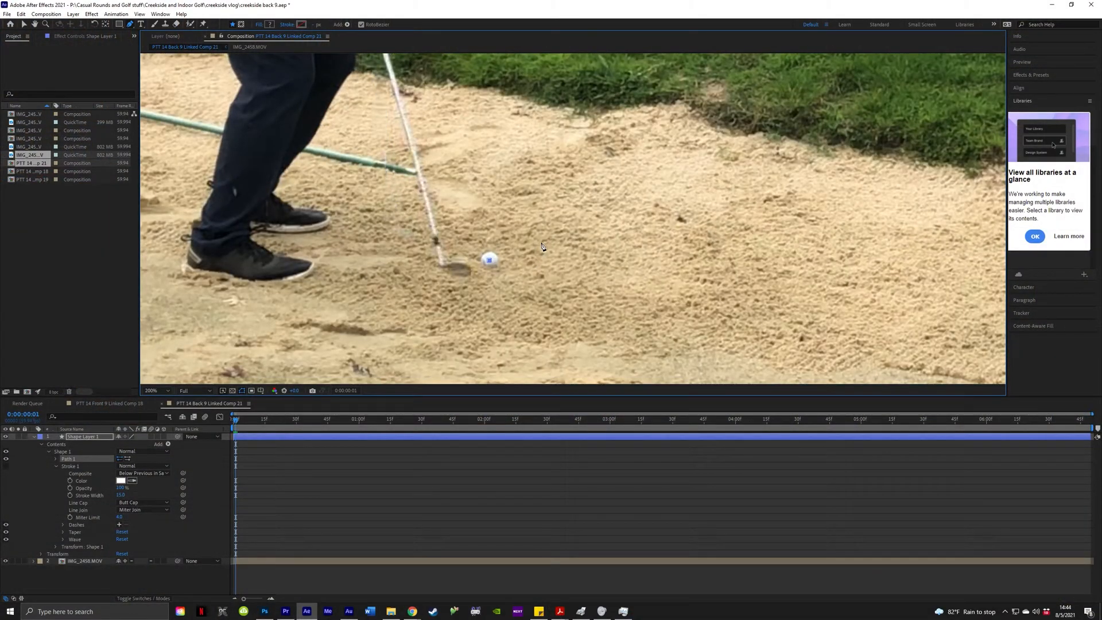
scroll(584, 209, up, 2)
key(Page_Down)
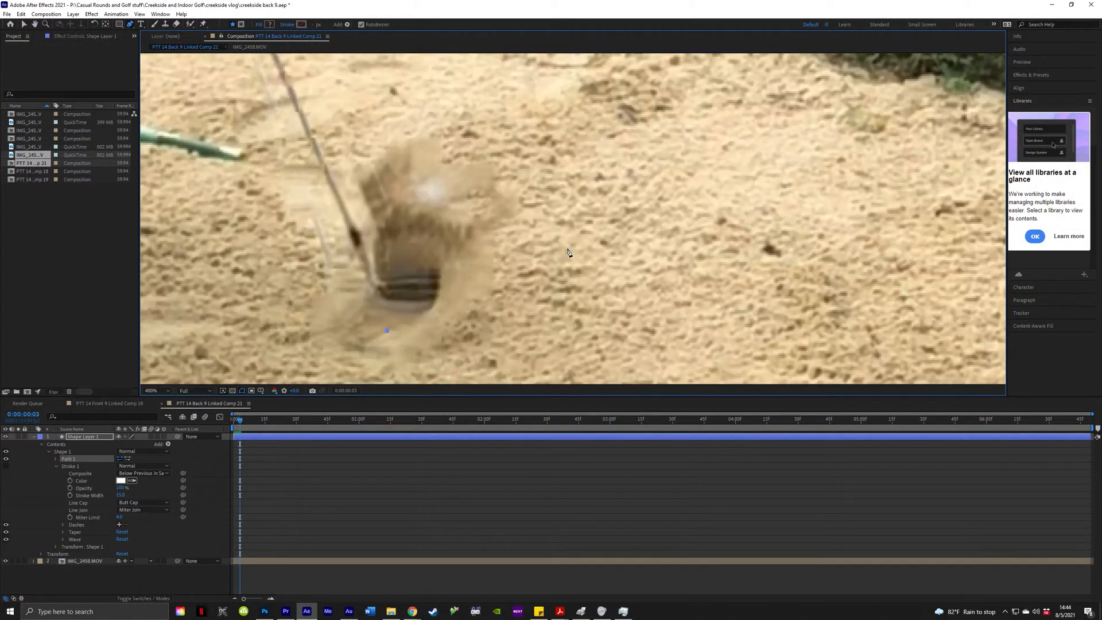
scroll(546, 235, down, 2)
key(Page_Down)
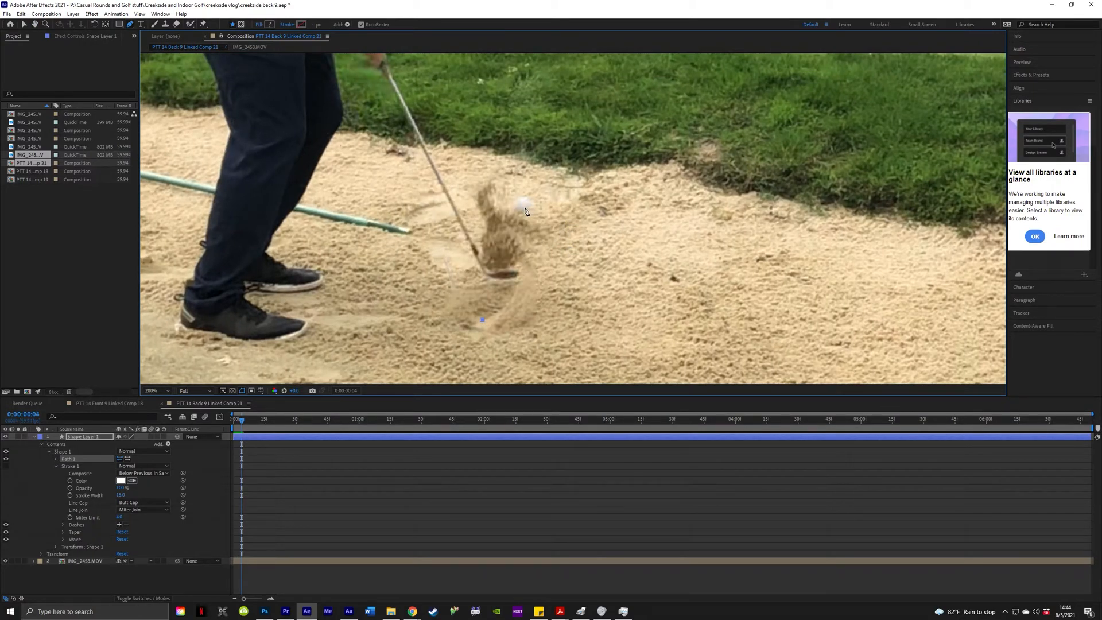
scroll(615, 200, up, 3)
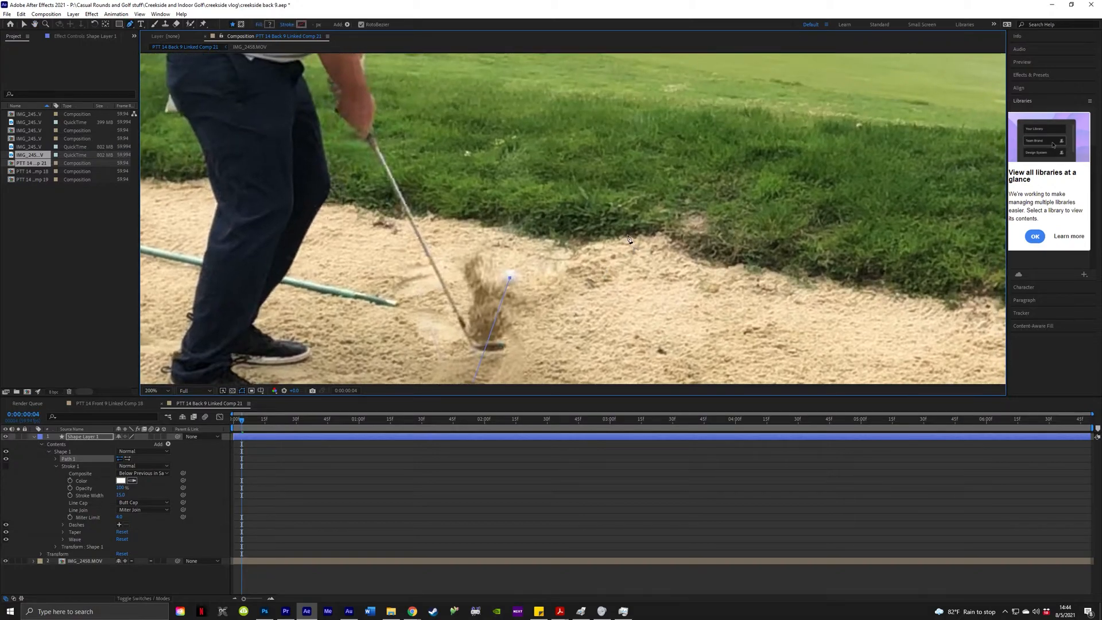
key(Page_Down)
key(Page_Down)
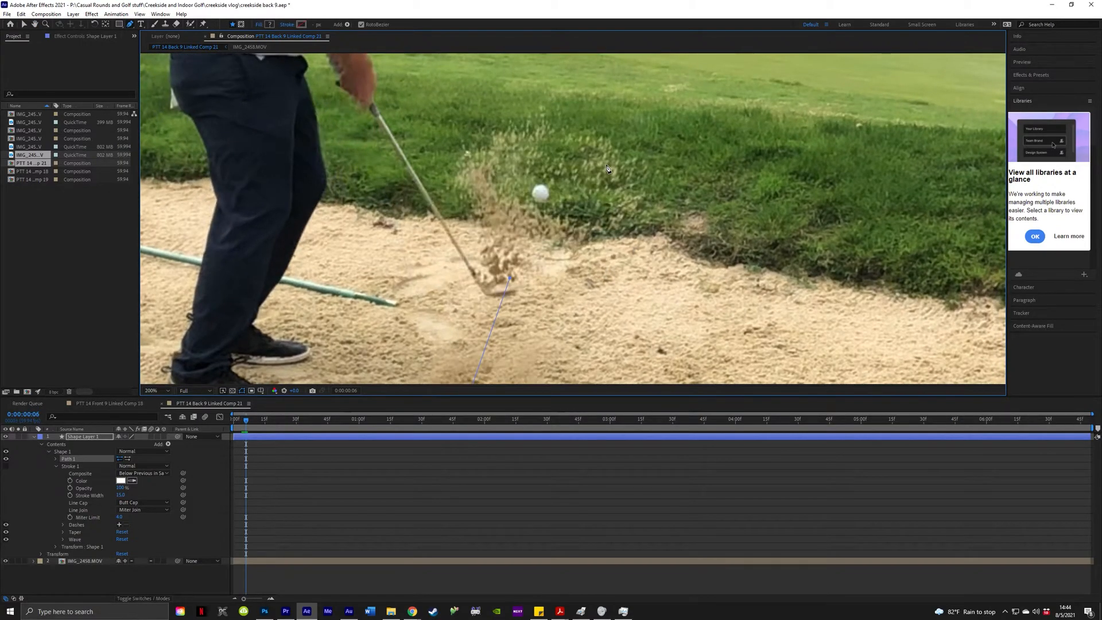
key(Page_Down)
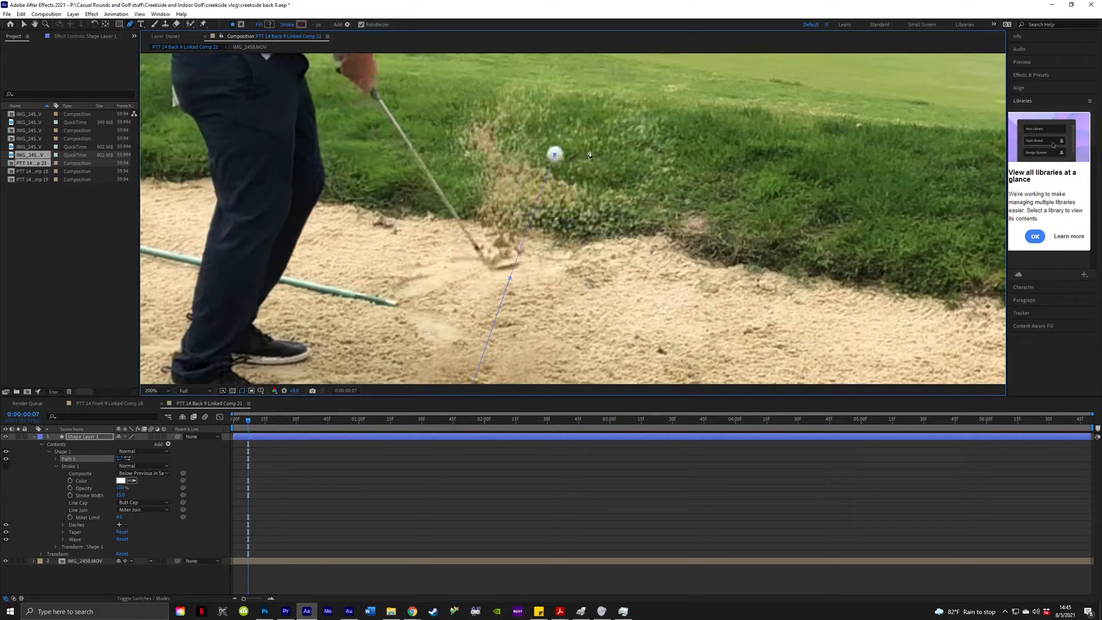
scroll(583, 154, up, 2)
key(Page_Down)
key(Page_Down)
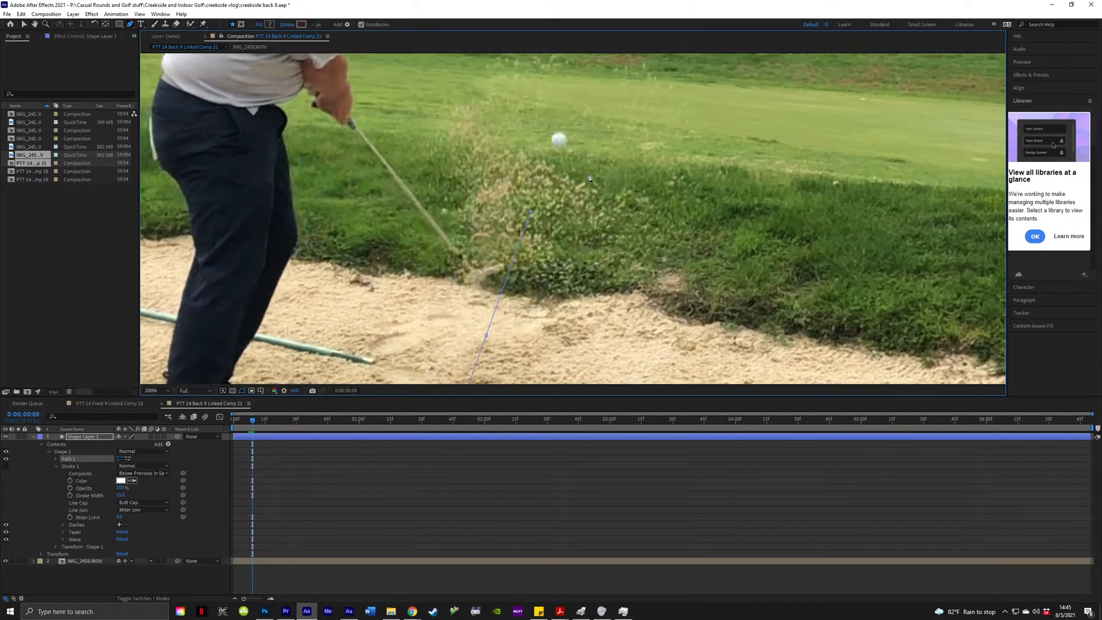
key(Page_Down)
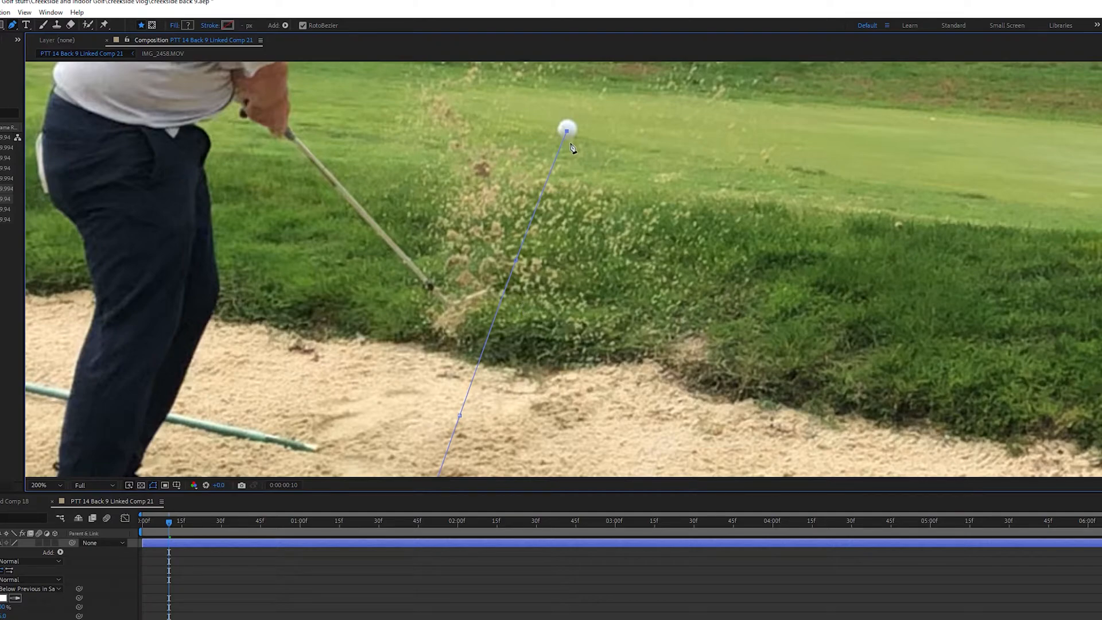
Advance frame by frame to follow the rising ball to a later position.
scroll(591, 153, up, 1)
scroll(592, 148, down, 2)
key(Page_Down)
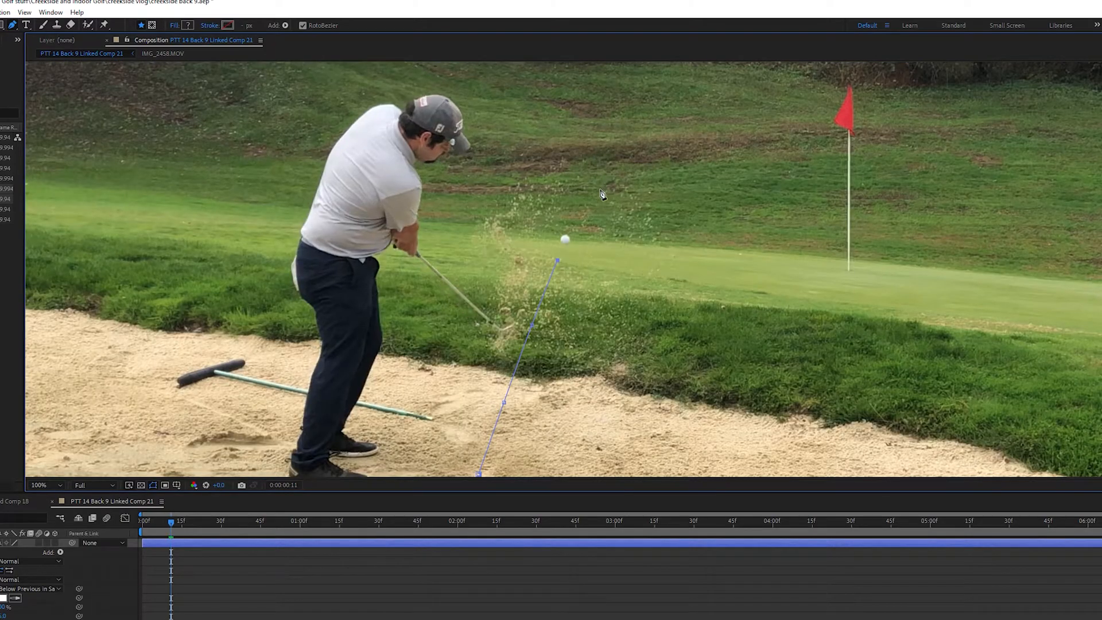
scroll(601, 194, up, 1)
key(Page_Down)
key(Page_Down)
key(Page_Down)
key(Page_Down)
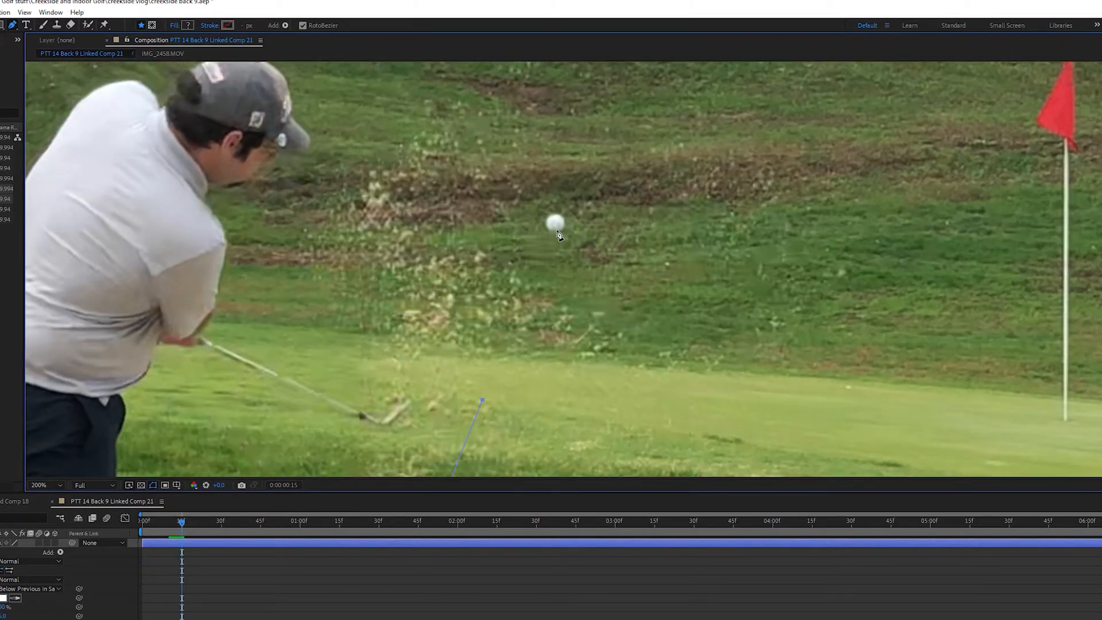
key(Page_Down)
key(Page_Down)
key(Page_Down)
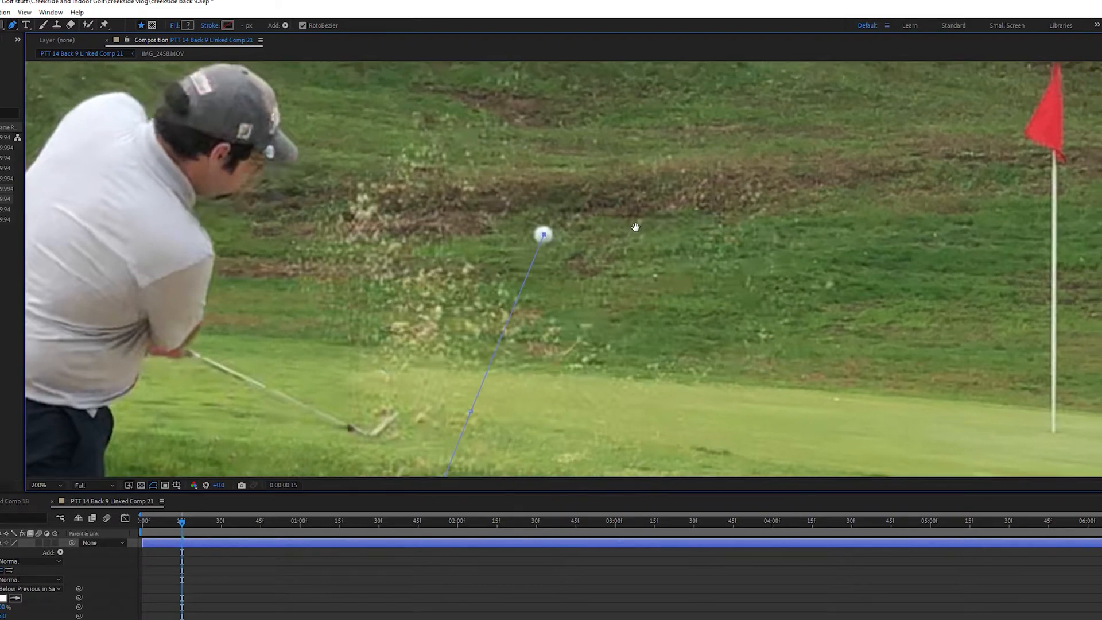
key(Page_Down)
key(Page_Down)
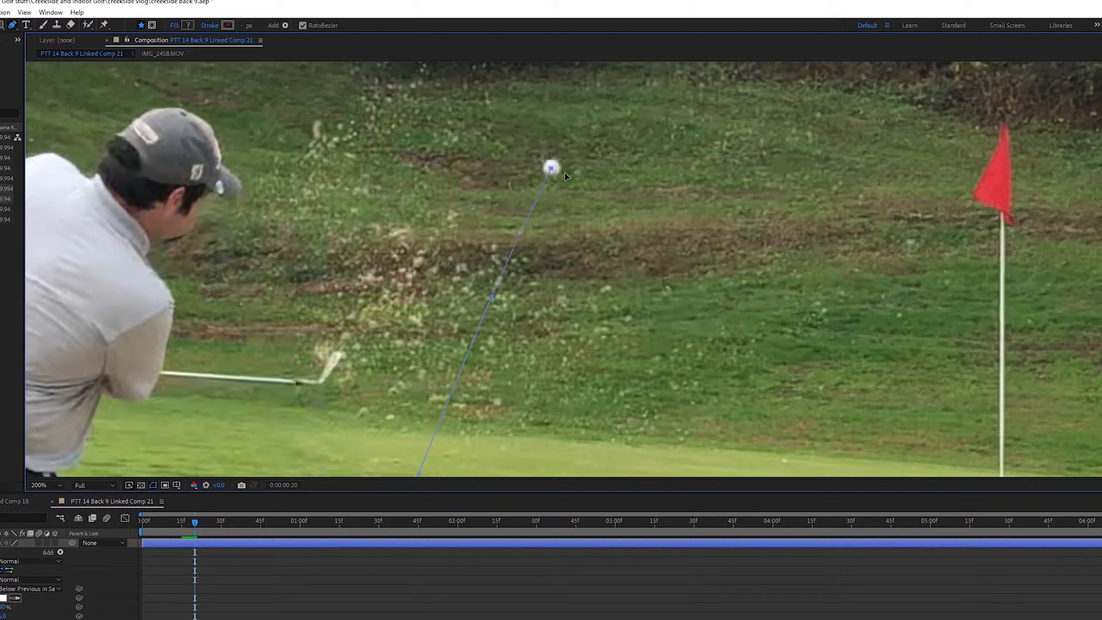
key(Page_Down)
key(Page_Down)
key(Page_Down)
key(Page_Down)
key(Page_Down)
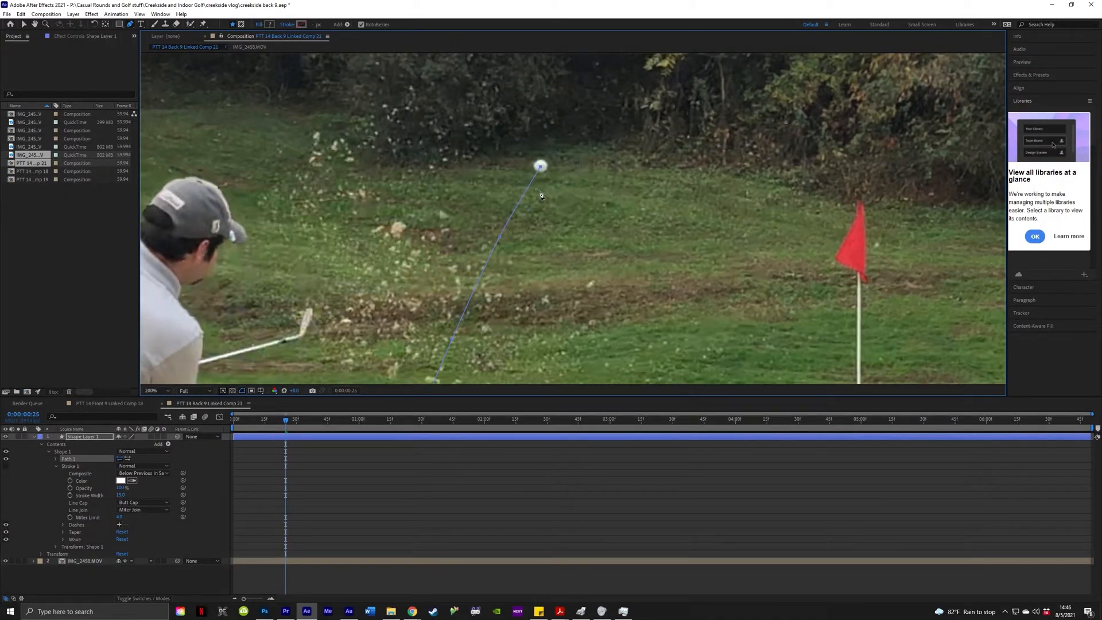
Recentre the magnified view on the ball and extend the path with a vertex on it.
drag(559, 252, 602, 167)
scroll(574, 217, down, 1)
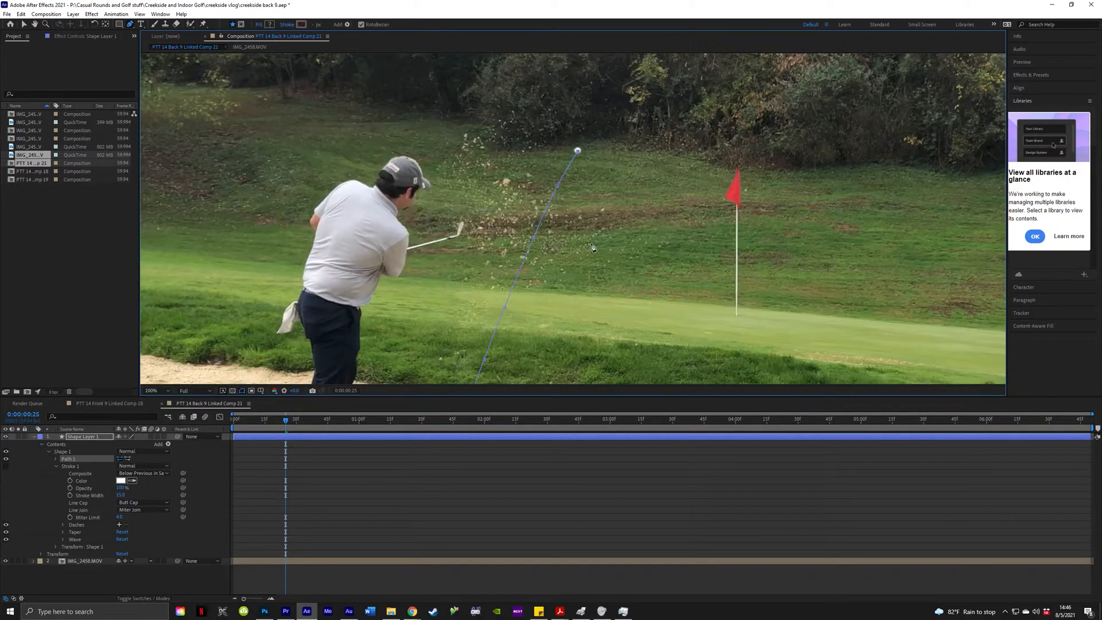
scroll(593, 248, down, 1)
scroll(592, 210, up, 1)
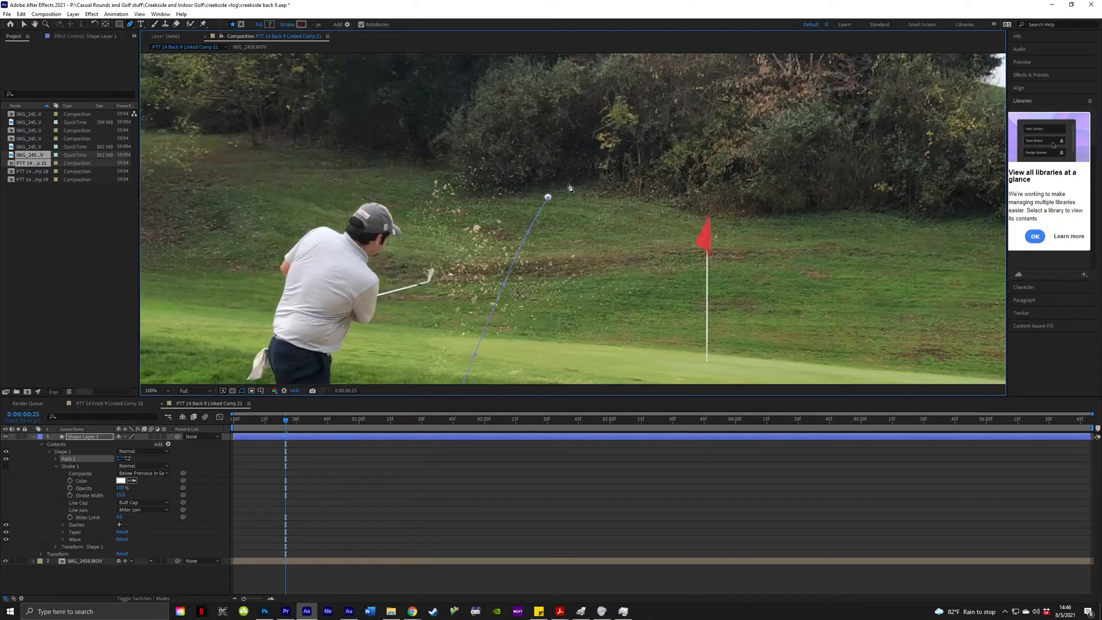
scroll(558, 219, up, 1)
drag(585, 198, 557, 213)
key(Page_Down)
key(Page_Down)
key(Page_Down)
key(Page_Down)
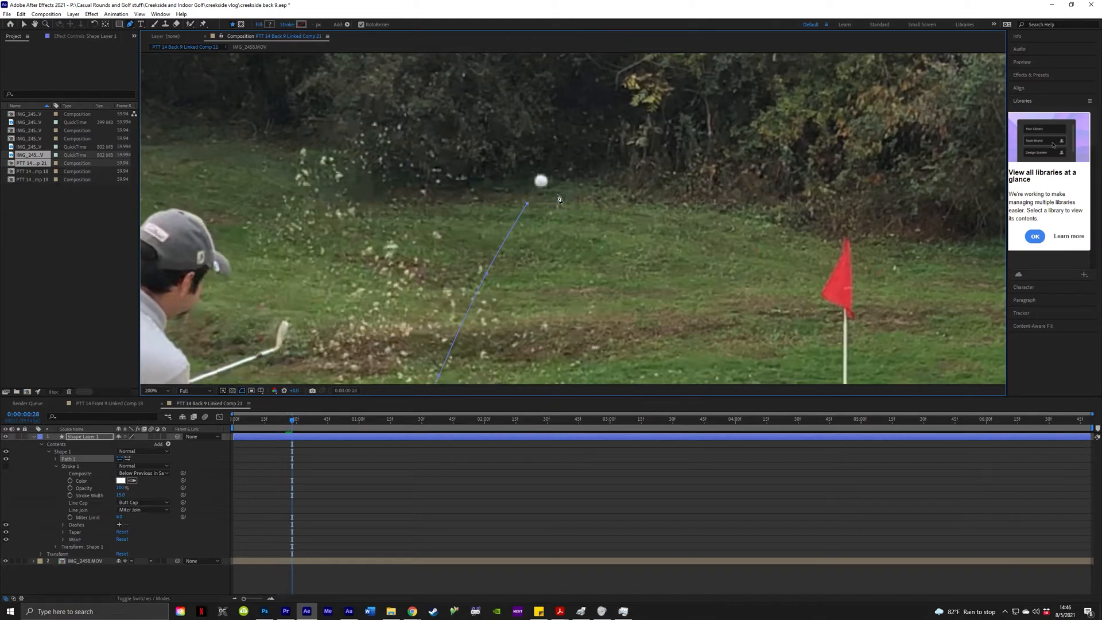
click(555, 165)
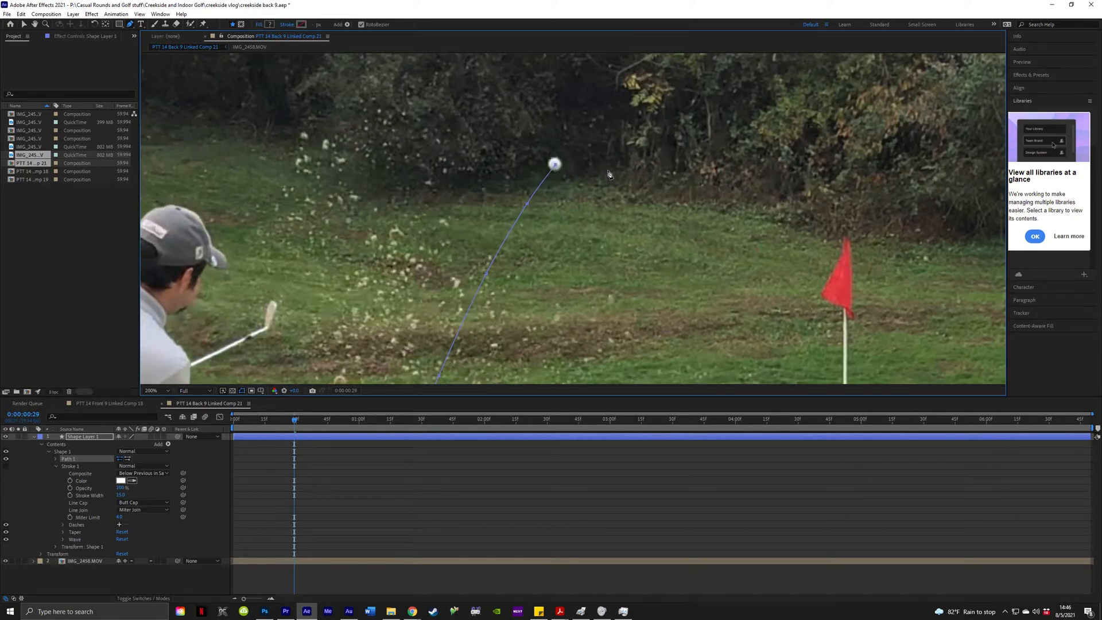
Move three frames further up the climb and add a curved vertex at the ball.
key(Page_Down)
key(Page_Down)
key(Page_Down)
key(Page_Down)
key(Page_Down)
key(Page_Down)
key(Page_Down)
key(Page_Down)
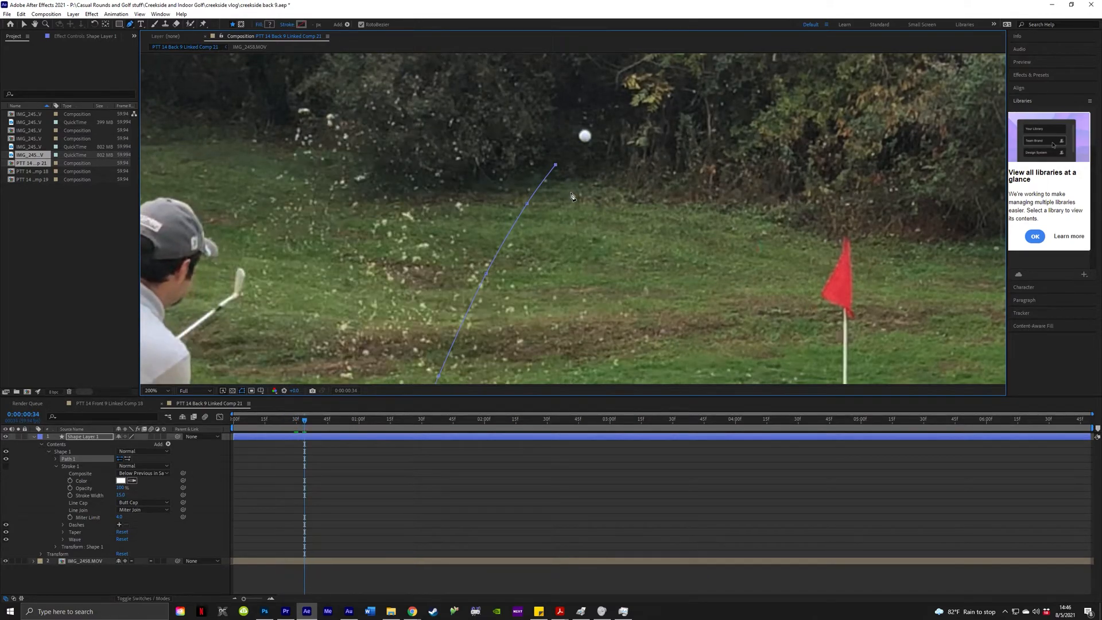
key(Page_Down)
key(Page_Down)
key(Page_Down)
key(Page_Down)
key(Page_Down)
key(Page_Down)
key(Page_Down)
key(Page_Down)
key(Page_Down)
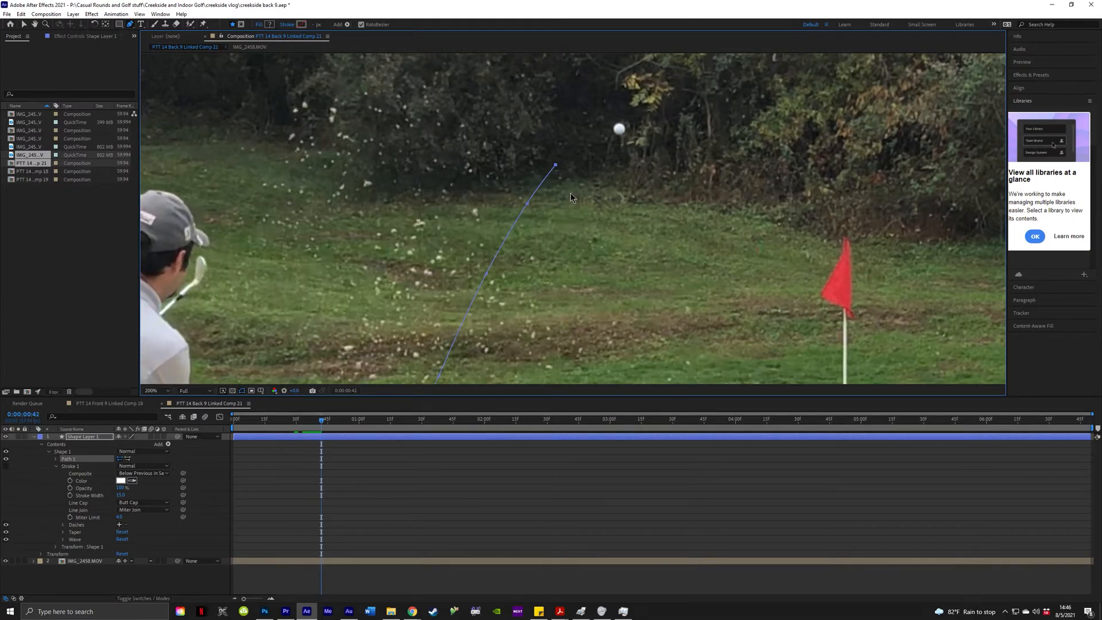
key(Page_Down)
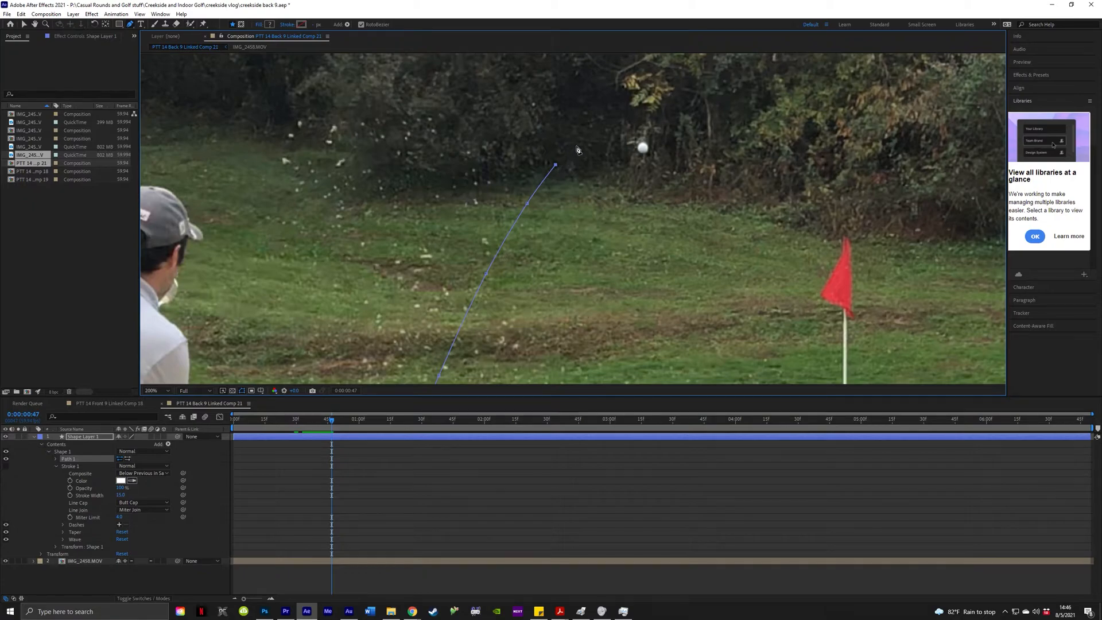
click(643, 149)
Step back to an earlier moment of flight and place a vertex on the ball there.
key(Page_Up)
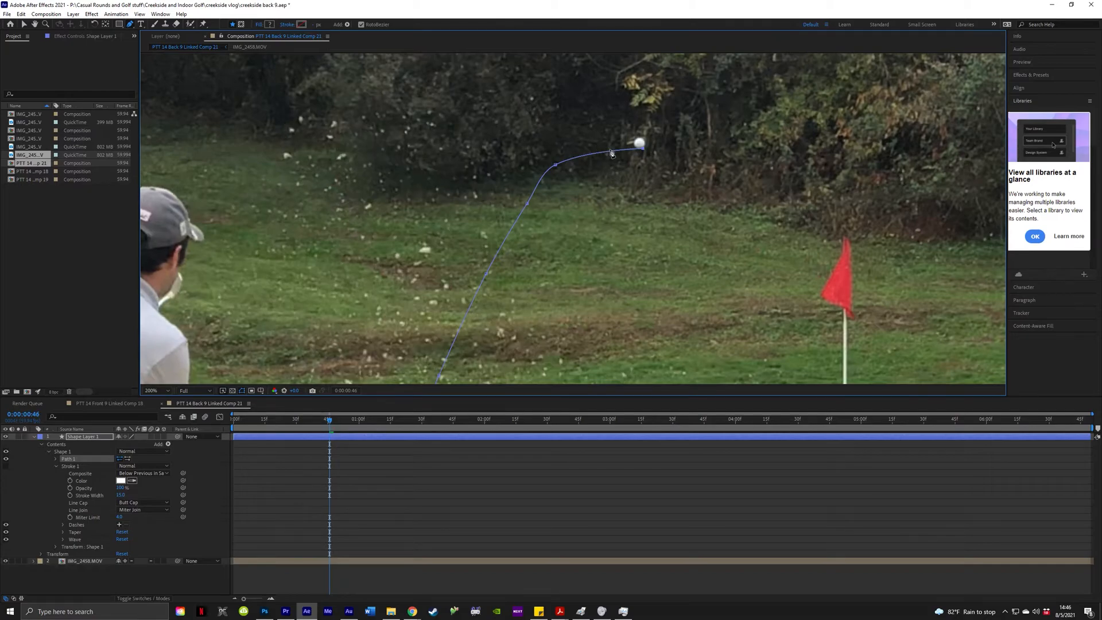
key(Page_Up)
key(Page_Up)
key(Page_Up)
key(Page_Up)
key(Page_Up)
key(Page_Up)
key(Page_Up)
key(Page_Up)
key(Page_Up)
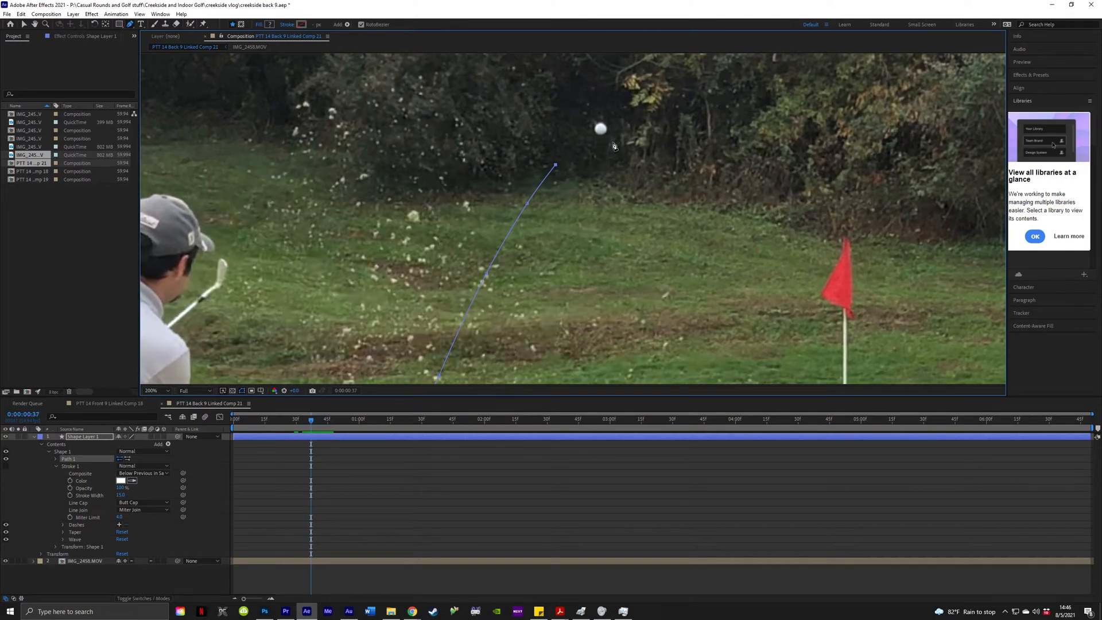
key(Page_Up)
key(Page_Up)
key(Page_Up)
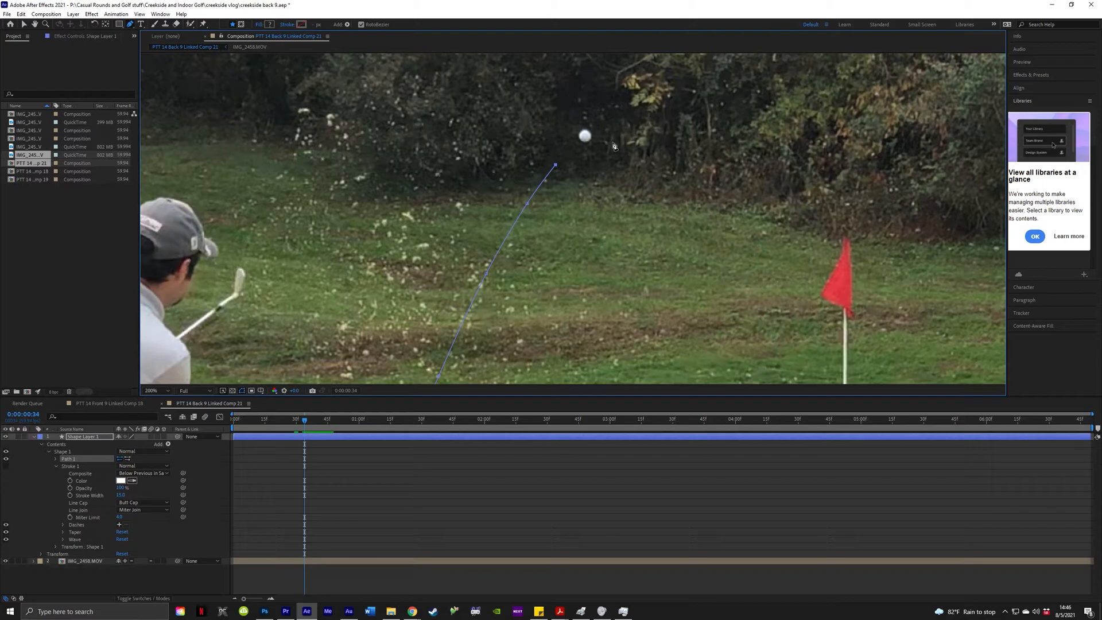
key(Page_Up)
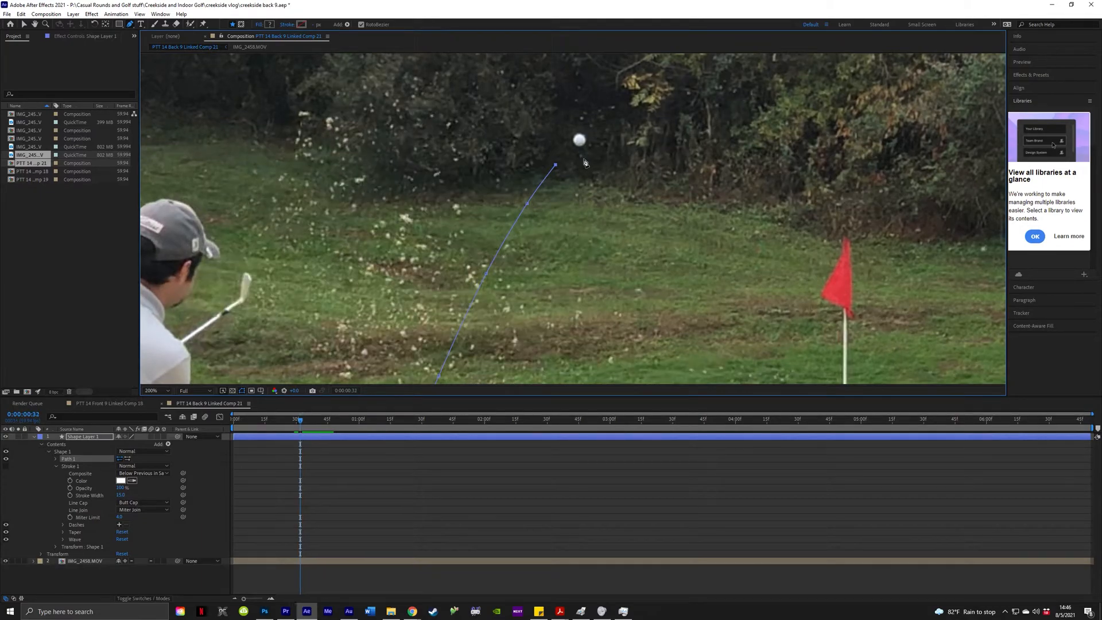
key(Page_Down)
click(585, 136)
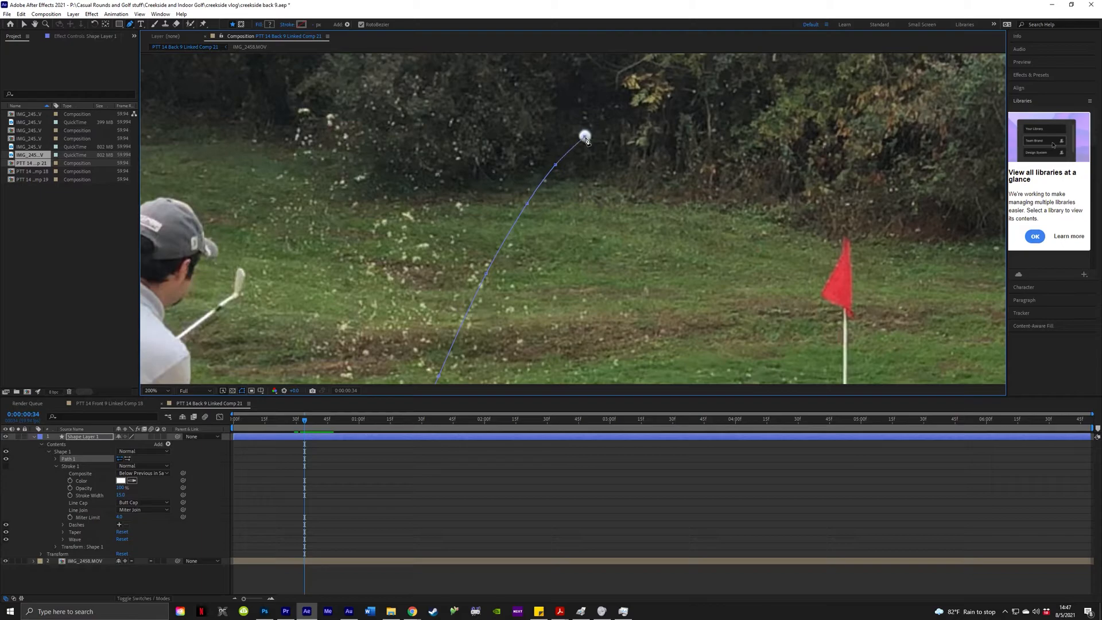
Add vertices on the ball frame by frame as it crosses the apex and starts descending.
key(Page_Down)
key(Page_Down)
key(Page_Down)
key(Page_Down)
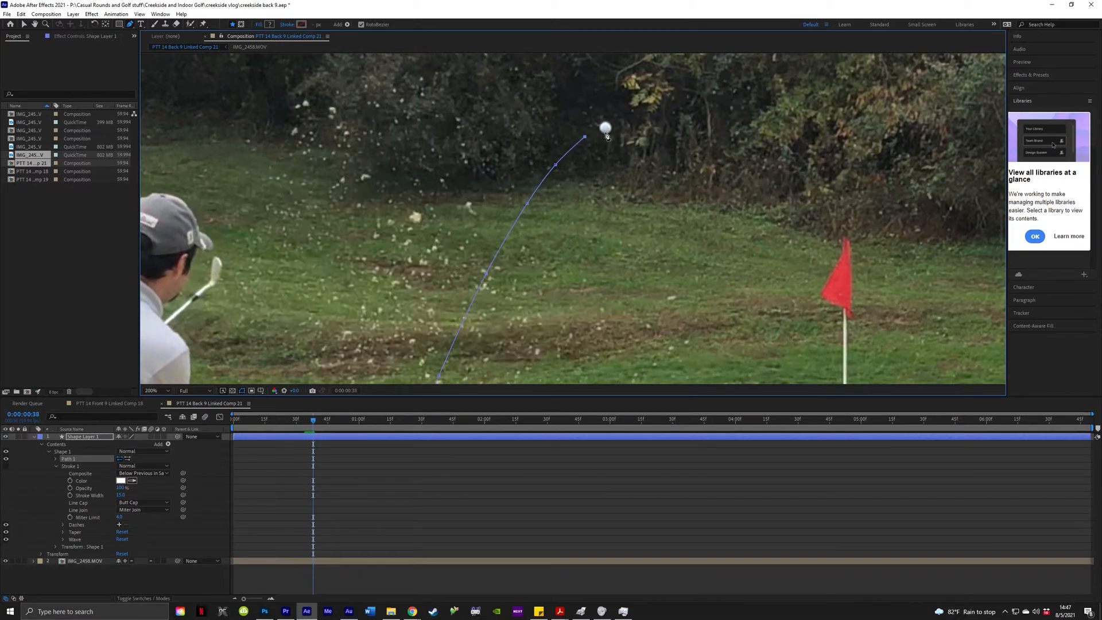
click(605, 128)
key(Page_Down)
key(Page_Down)
key(Page_Down)
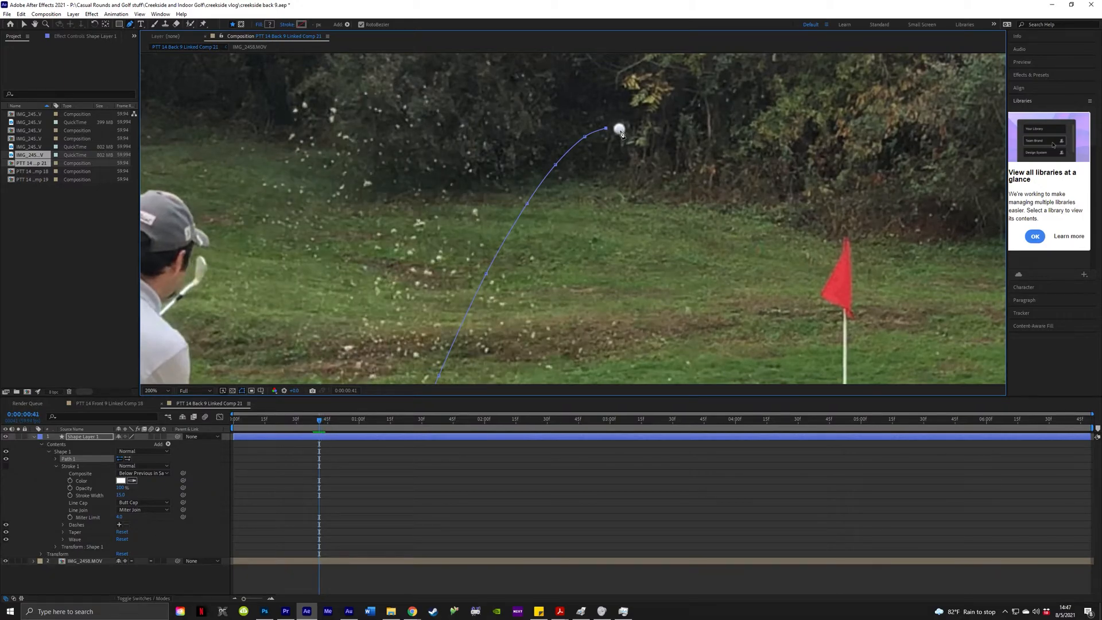
click(619, 129)
key(Page_Down)
key(Page_Down)
key(Page_Down)
key(Page_Down)
key(Page_Down)
key(Page_Down)
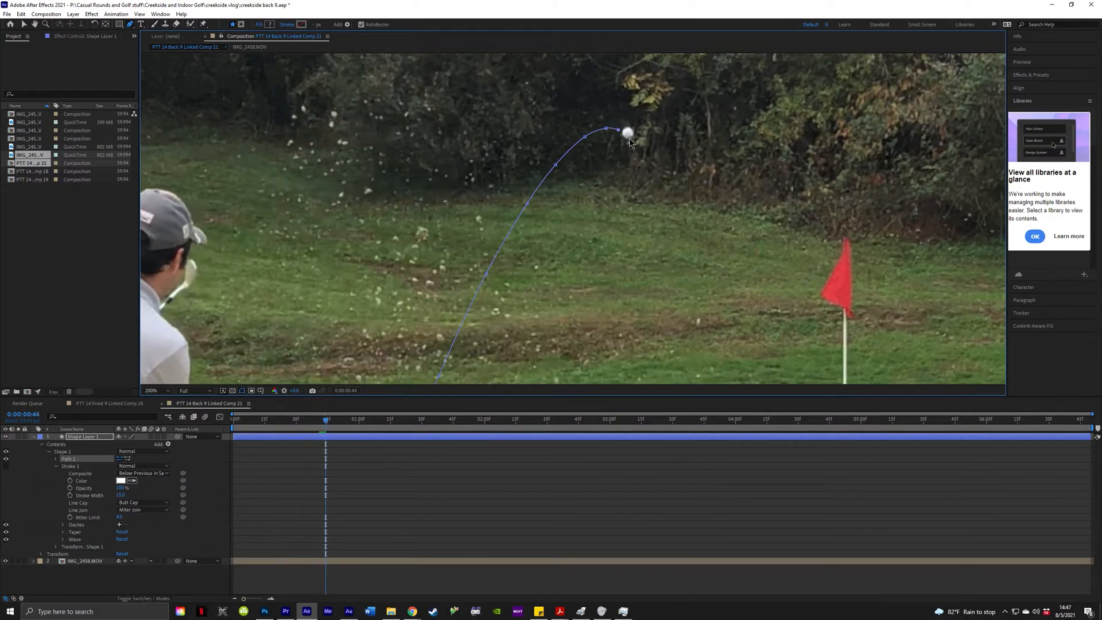
click(636, 140)
key(Page_Down)
key(Page_Down)
key(Page_Down)
key(Page_Down)
key(Page_Down)
key(Page_Down)
click(654, 165)
key(Page_Down)
key(Page_Down)
key(Page_Down)
key(Page_Down)
key(Page_Down)
key(Page_Down)
key(Page_Down)
key(Page_Down)
key(Page_Down)
key(Page_Down)
key(Page_Down)
key(Page_Down)
key(Page_Down)
key(Page_Down)
key(Page_Down)
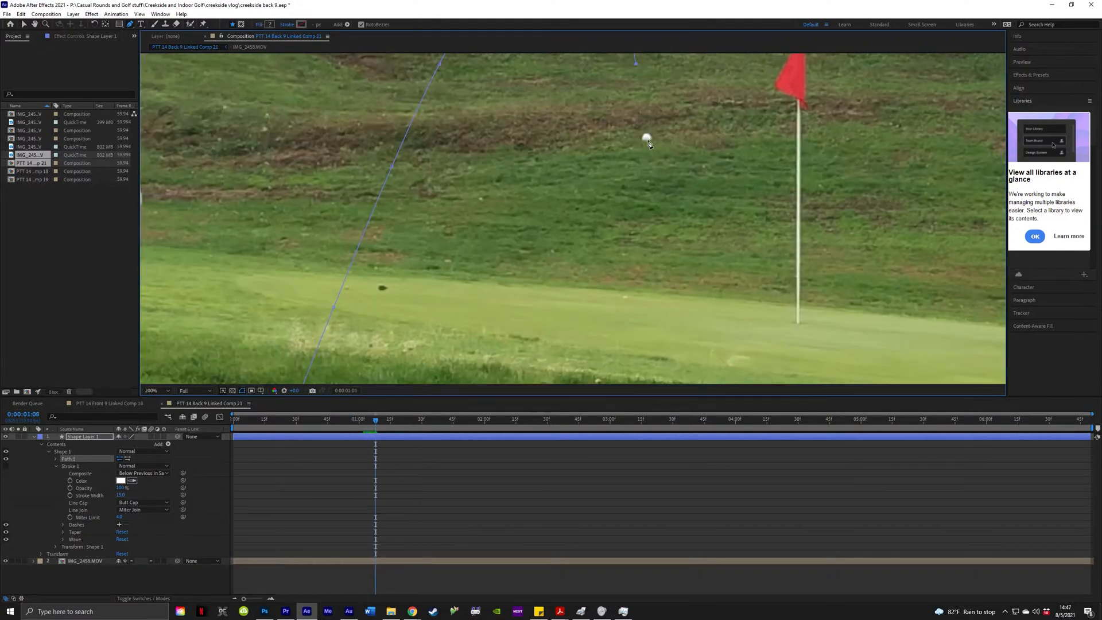
Place a vertex on the falling ball and pan the view to follow it down.
click(646, 139)
drag(696, 166, 689, 143)
key(Page_Down)
key(Page_Down)
key(Page_Down)
key(Page_Down)
key(Page_Down)
key(Page_Down)
key(Page_Down)
key(Page_Down)
key(Page_Down)
key(Page_Down)
key(Page_Down)
key(Page_Down)
key(Page_Down)
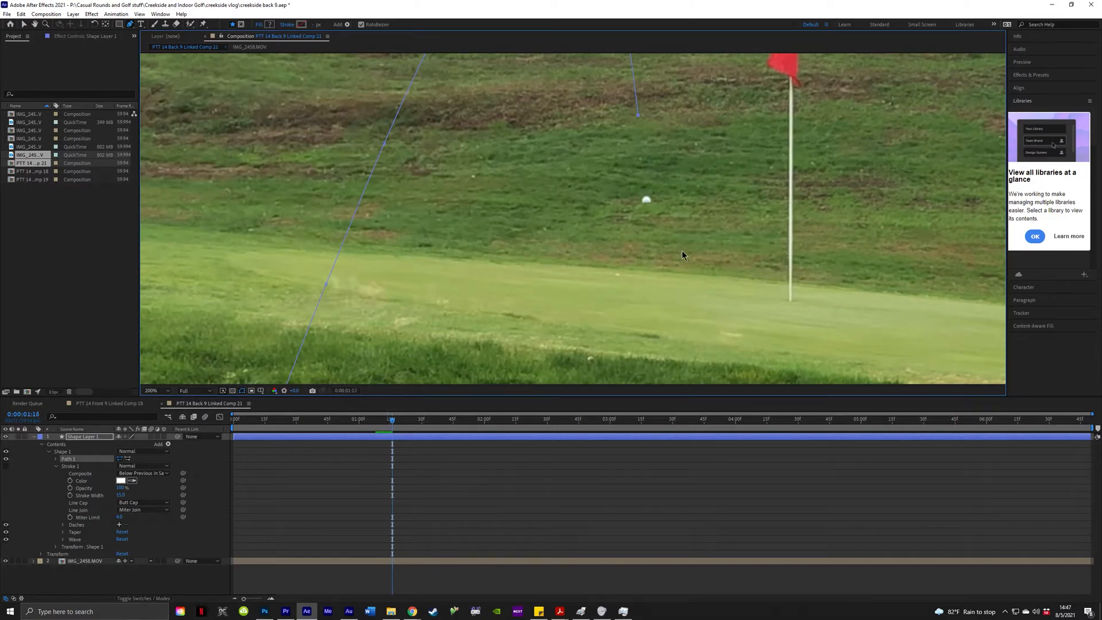
key(Page_Down)
key(Page_Down)
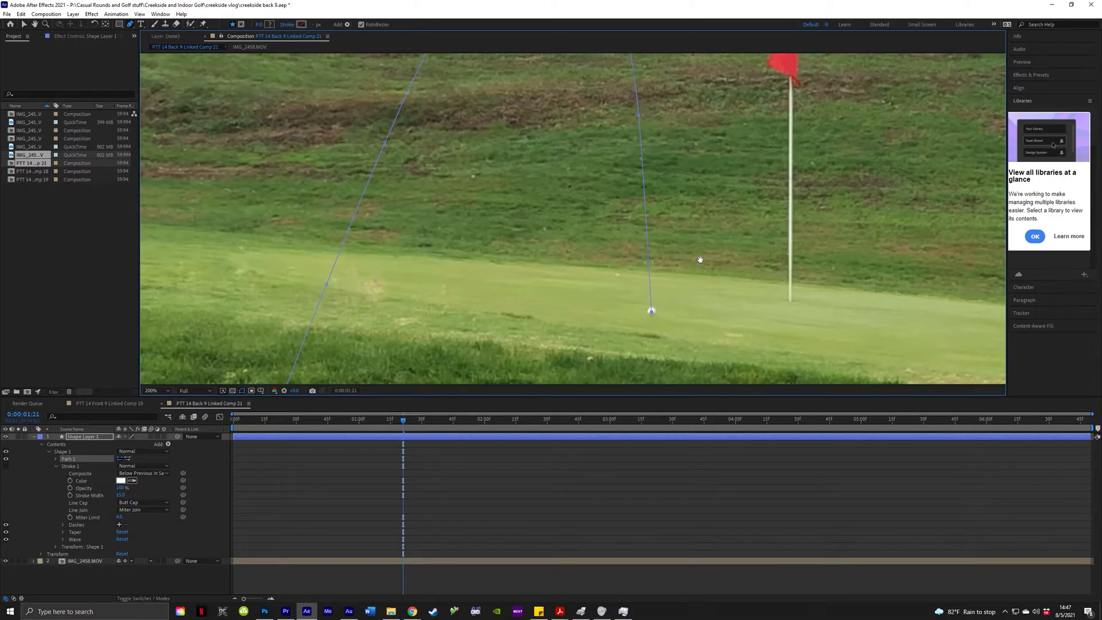
Scrub to the landing frame and add the final vertex where the ball lands on the green.
scroll(631, 258, down, 4)
scroll(611, 256, up, 2)
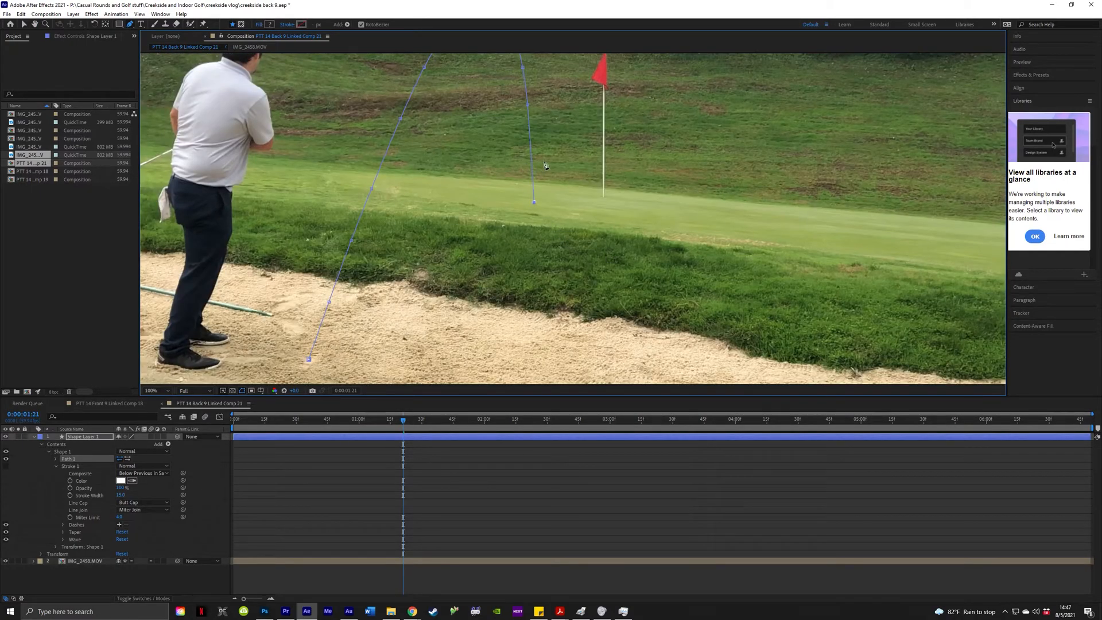
key(Page_Up)
key(Page_Up)
key(Page_Up)
key(Page_Up)
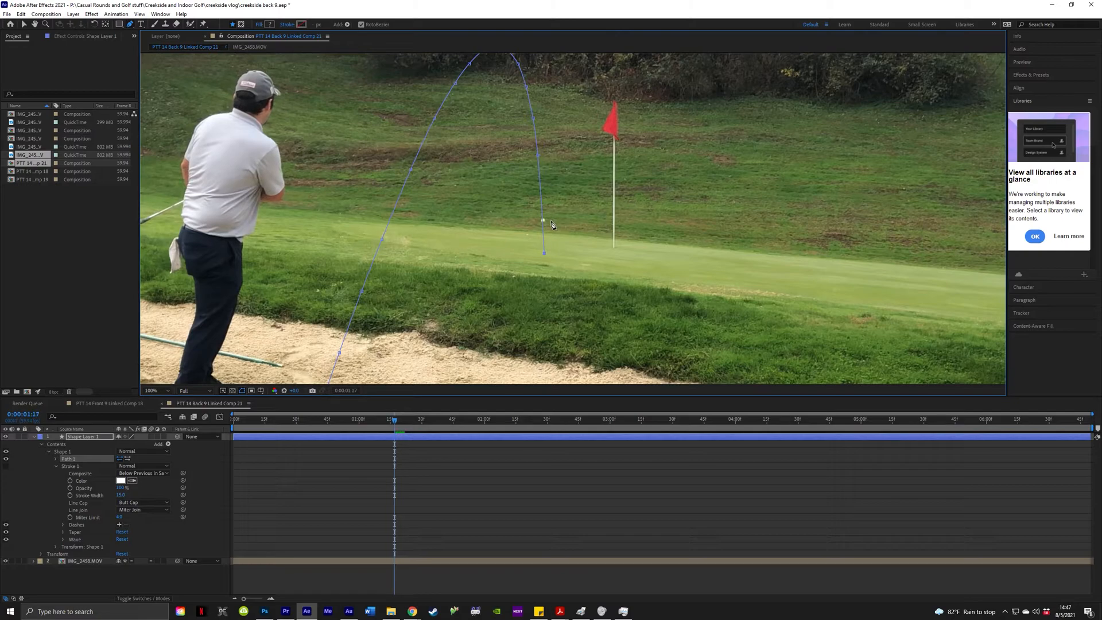
key(Page_Down)
key(Page_Down)
key(Page_Down)
key(Page_Down)
key(Page_Up)
key(Page_Up)
key(Page_Up)
key(Page_Up)
key(Page_Up)
key(Page_Up)
key(Page_Up)
key(Page_Up)
key(Page_Up)
key(Page_Up)
scroll(547, 195, up, 1)
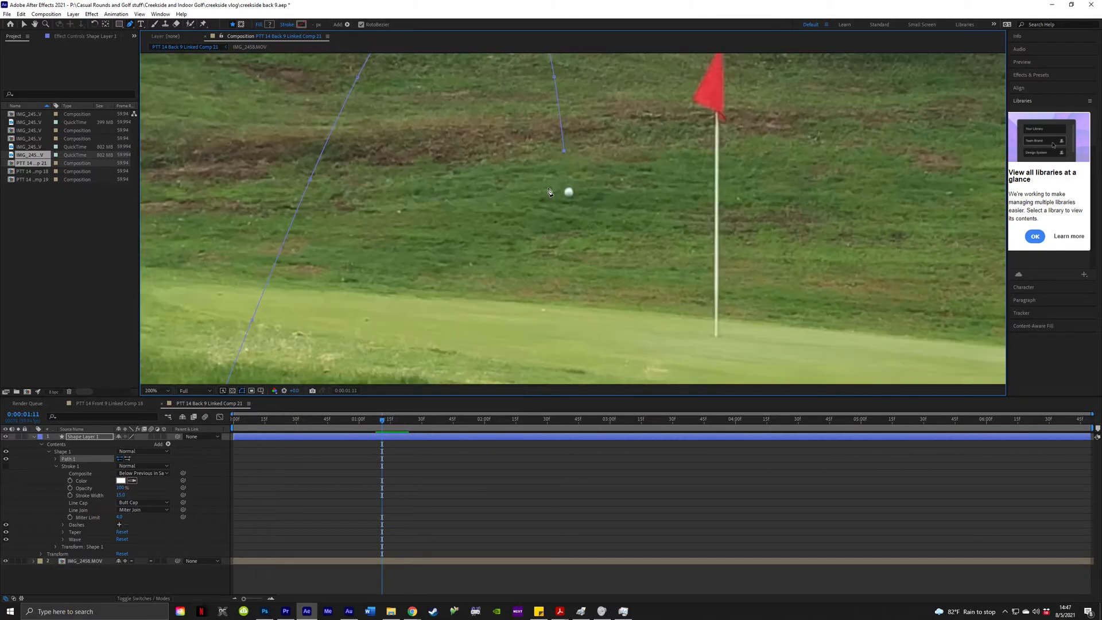
key(Page_Down)
key(Page_Down)
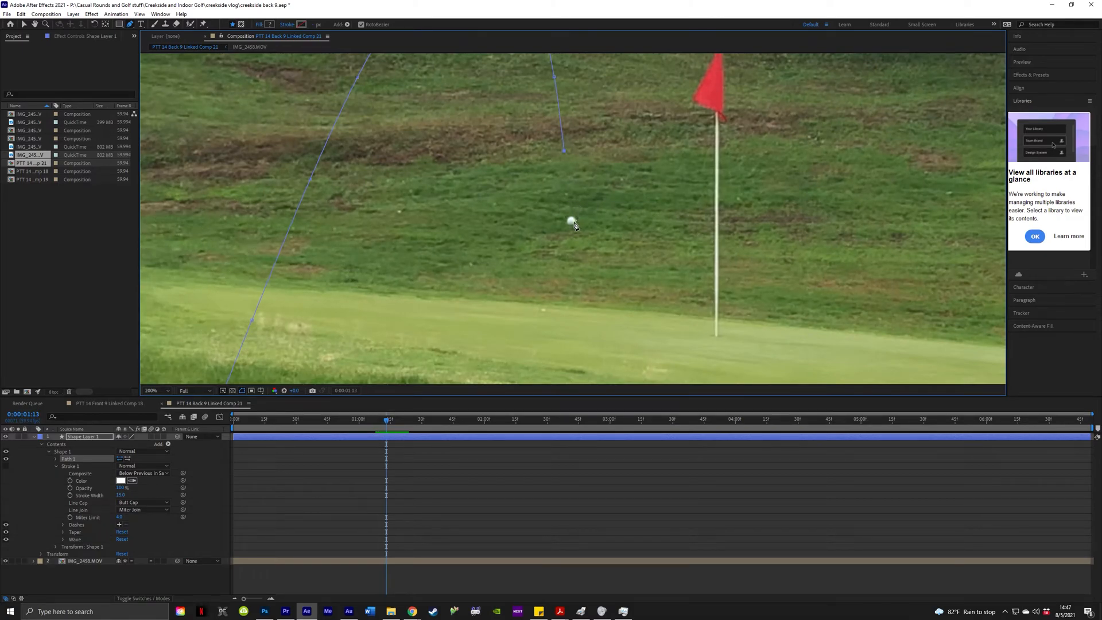
key(Page_Down)
key(Page_Down)
key(Page_Down)
key(Page_Down)
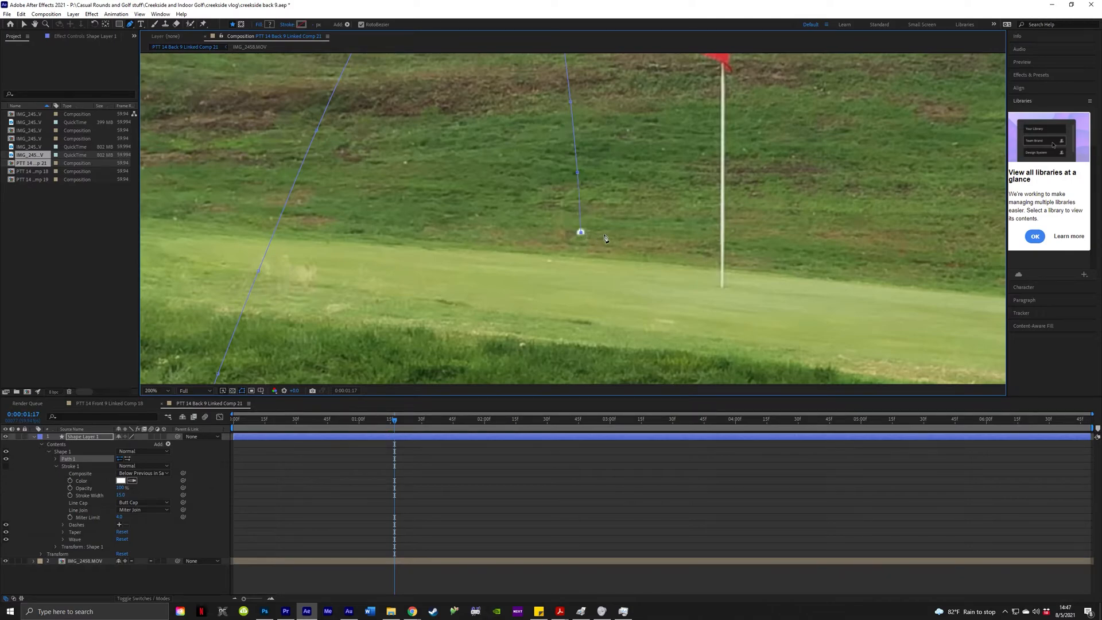
key(Page_Down)
key(Page_Down)
key(Page_Down)
key(Page_Down)
key(Page_Down)
key(Page_Up)
click(594, 245)
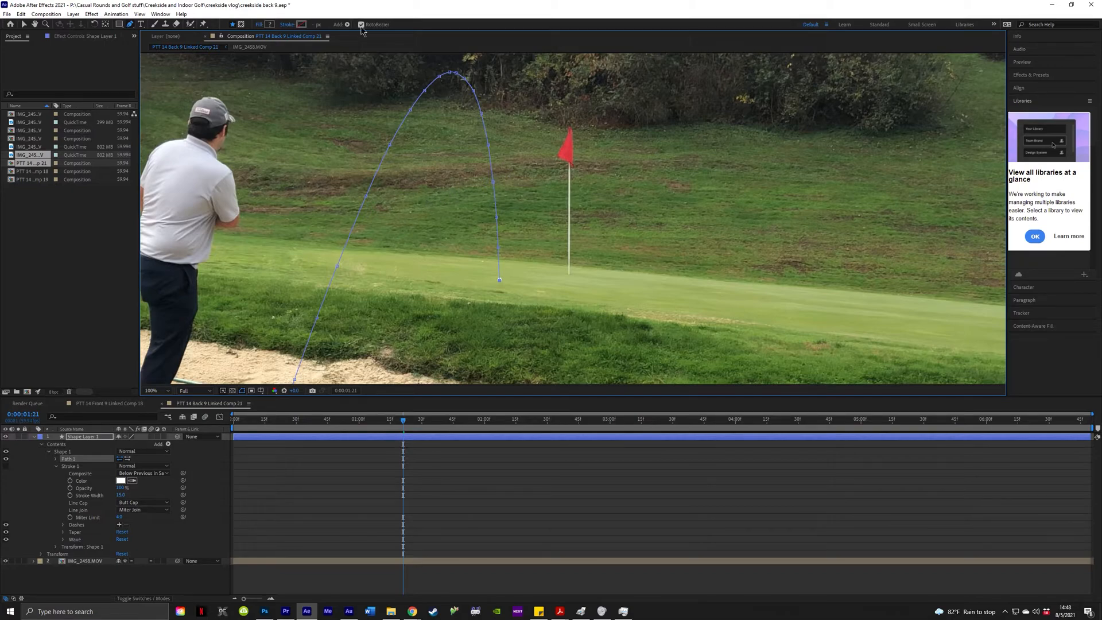
Drag the apex vertex left to match the ball's flight, then zoom out to view the whole arc.
scroll(454, 86, up, 5)
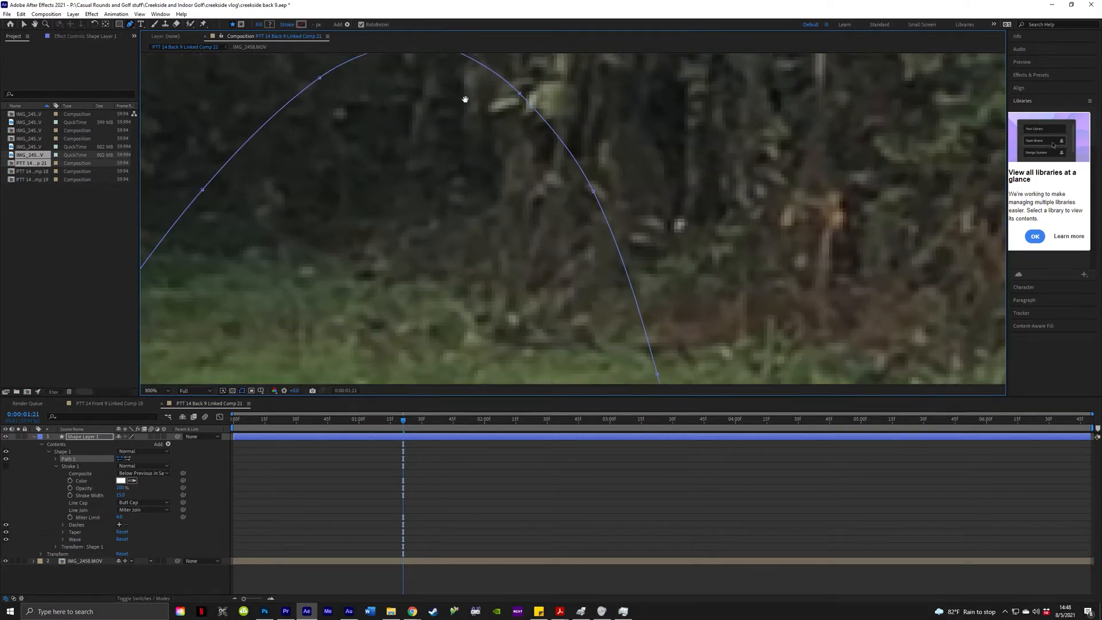
drag(463, 94, 532, 152)
key(g)
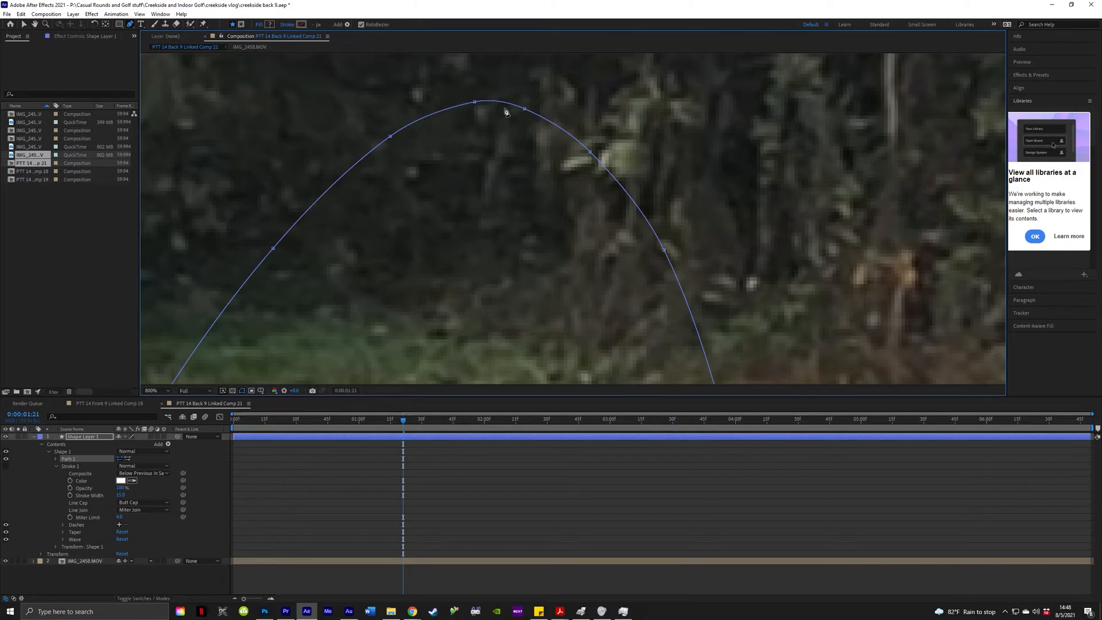
drag(476, 105, 458, 109)
key(slash)
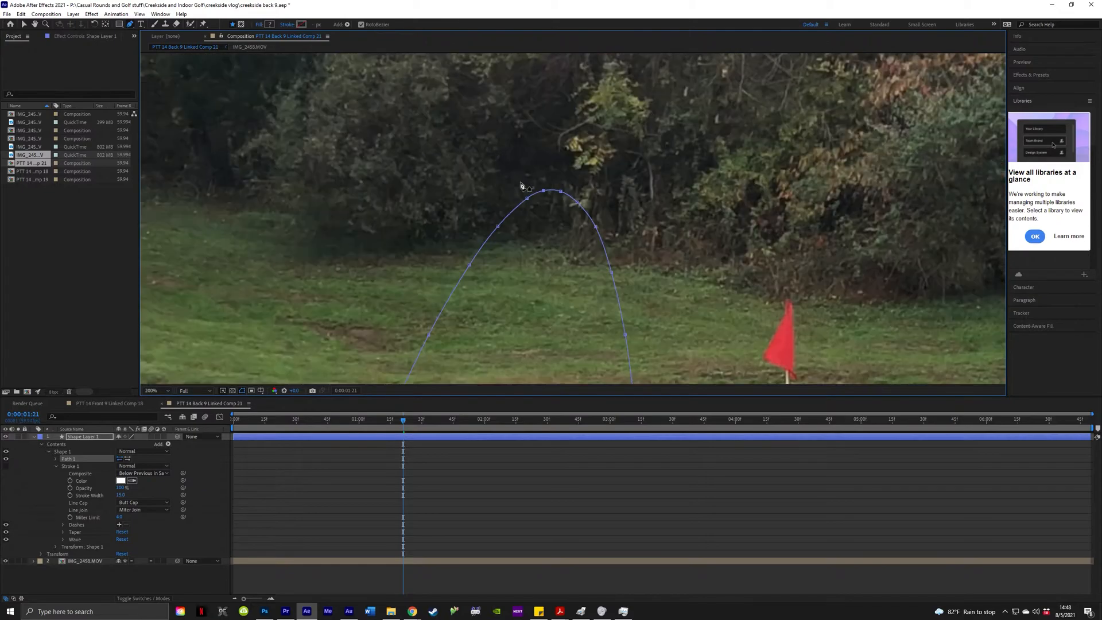
scroll(548, 237, down, 1)
scroll(522, 287, up, 1)
scroll(497, 334, down, 1)
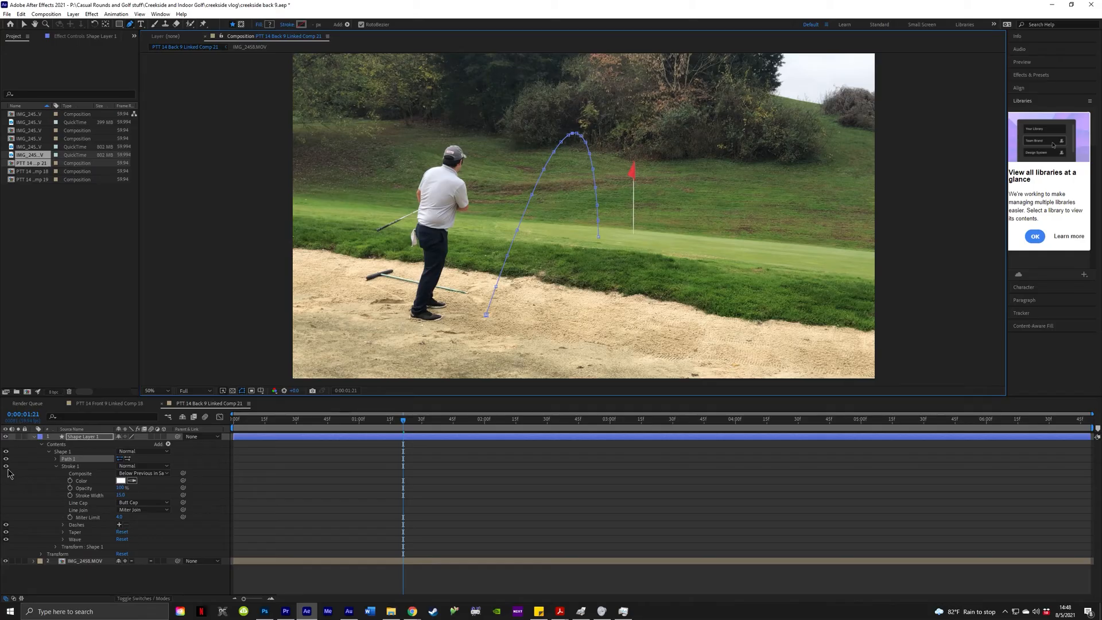
Turn on Stroke 1 and set its colour to red (FF0000).
click(10, 291)
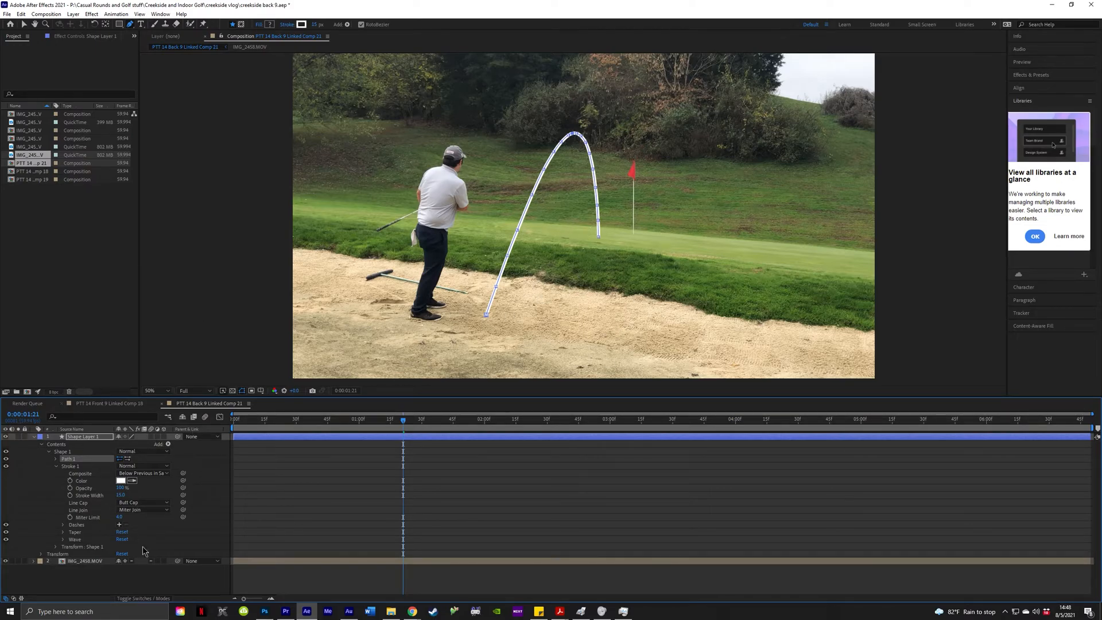
click(120, 481)
text(FF0000)
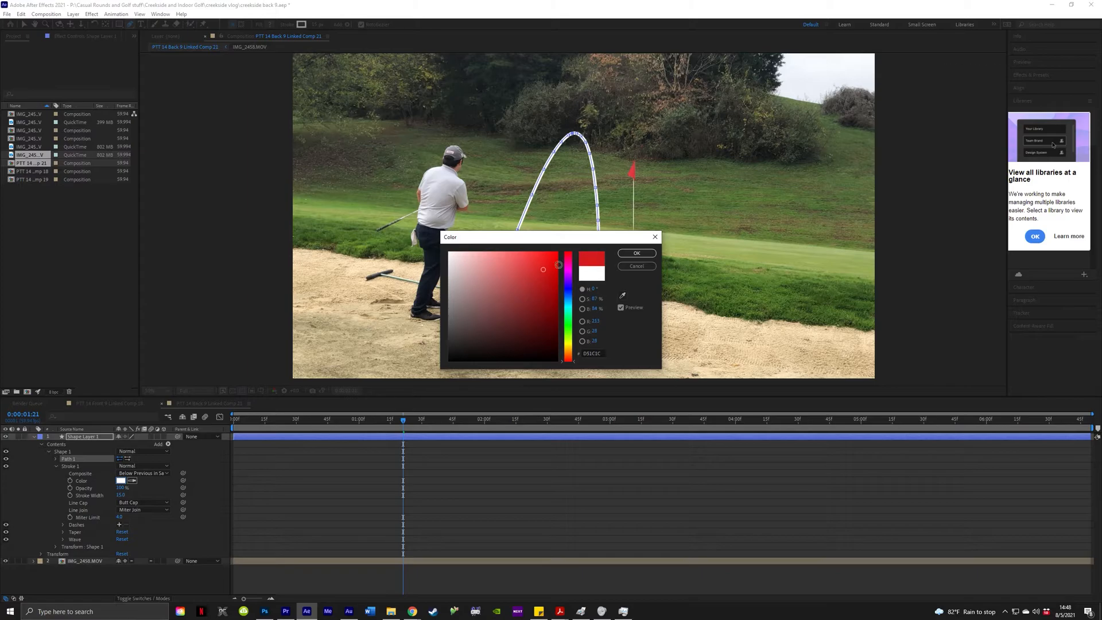
click(641, 254)
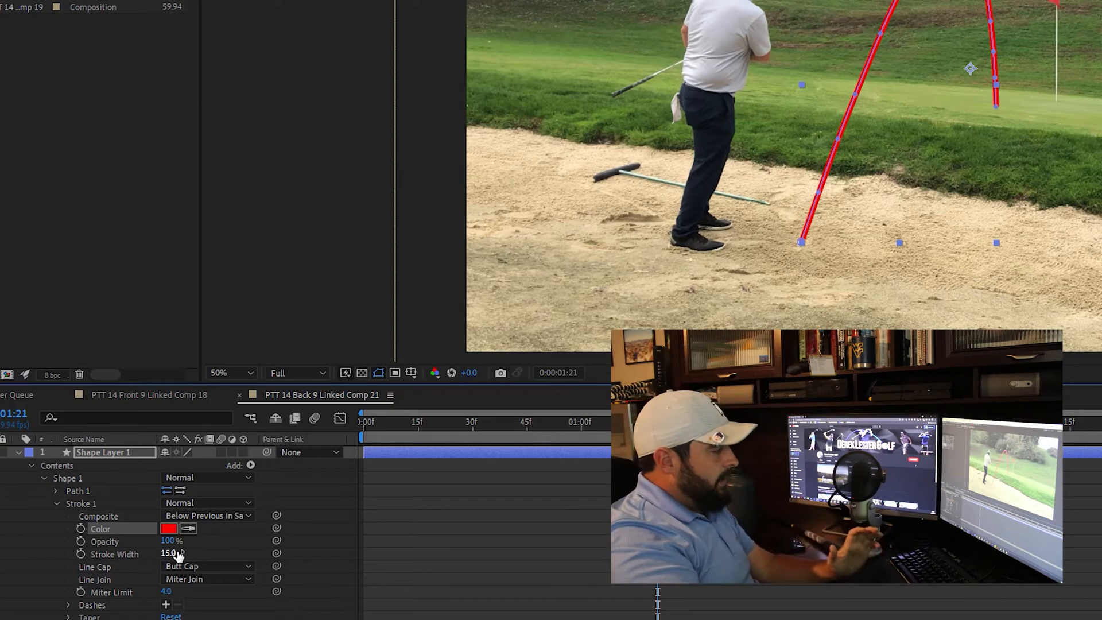
Set Stroke 1's width to 18.
click(171, 553)
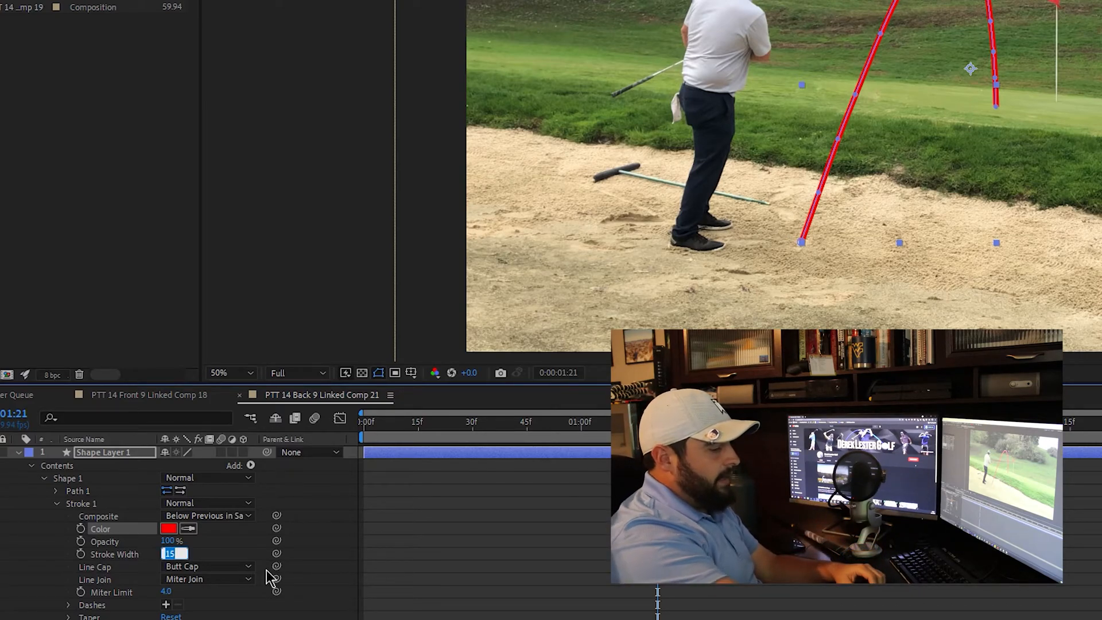
text(18)
key(Return)
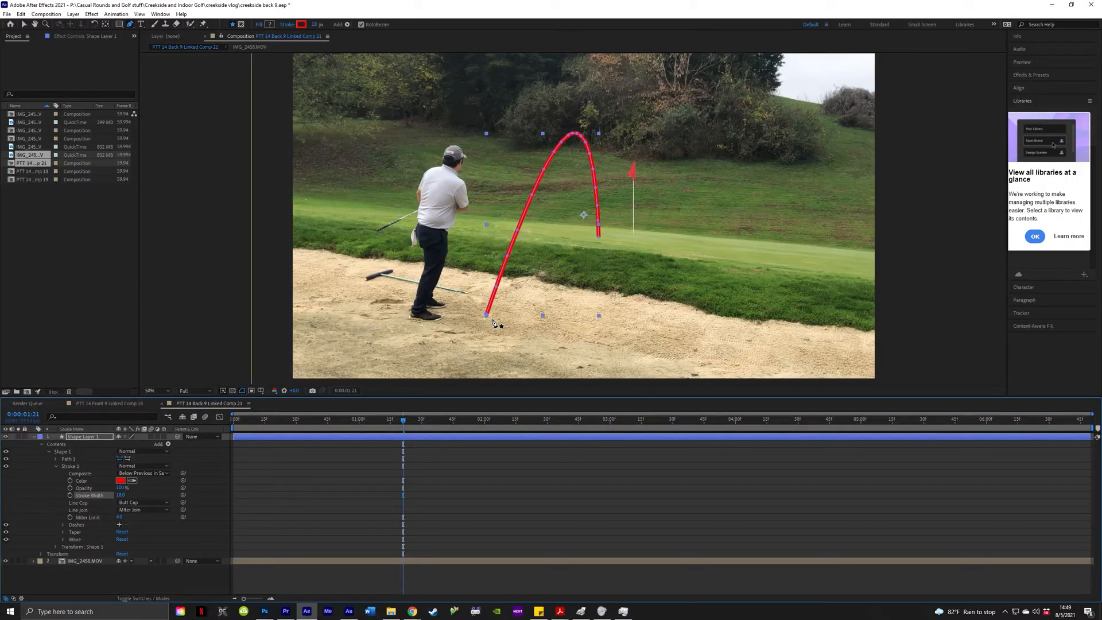
scroll(805, 265, up, 4)
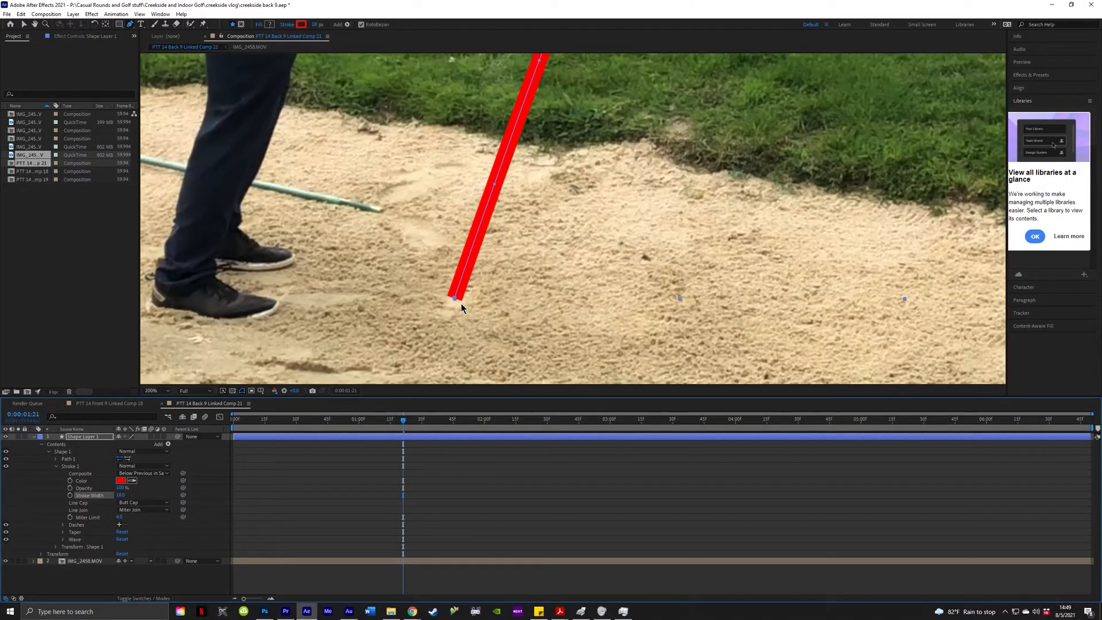
scroll(484, 304, down, 4)
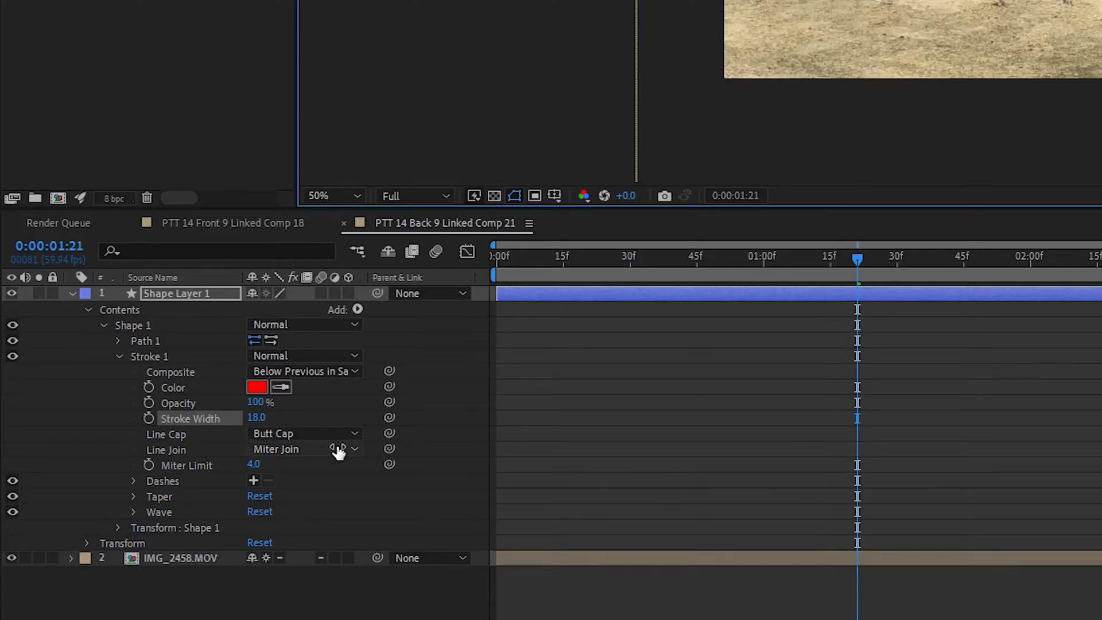
Set Stroke 1's Line Cap to Round Cap and expand its Taper settings.
click(321, 434)
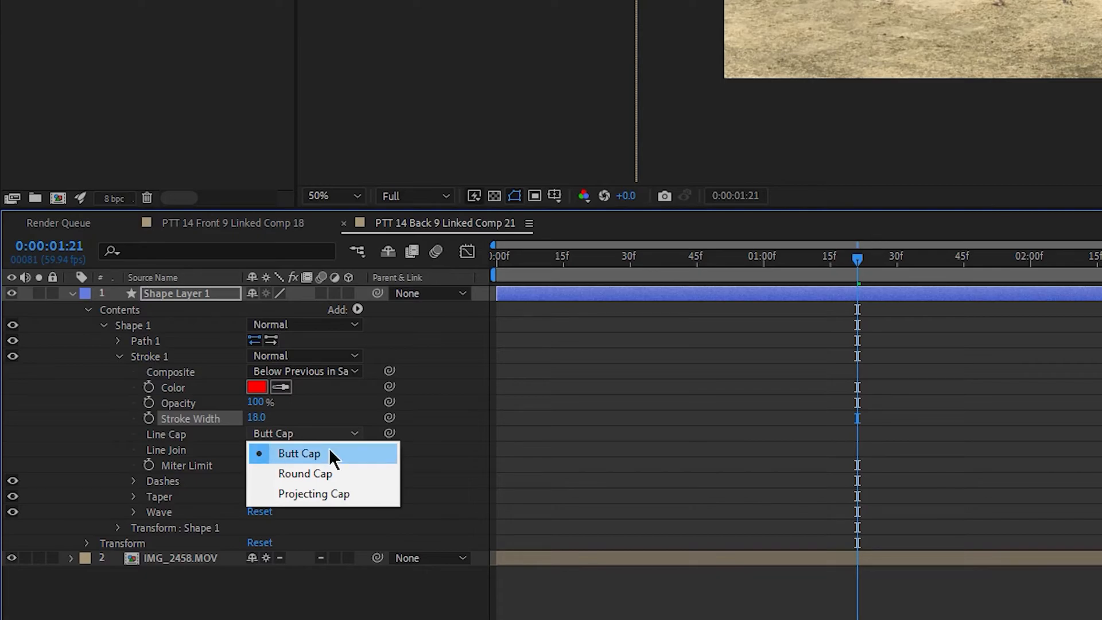
key(Escape)
scroll(699, 92, up, 1)
click(1075, 383)
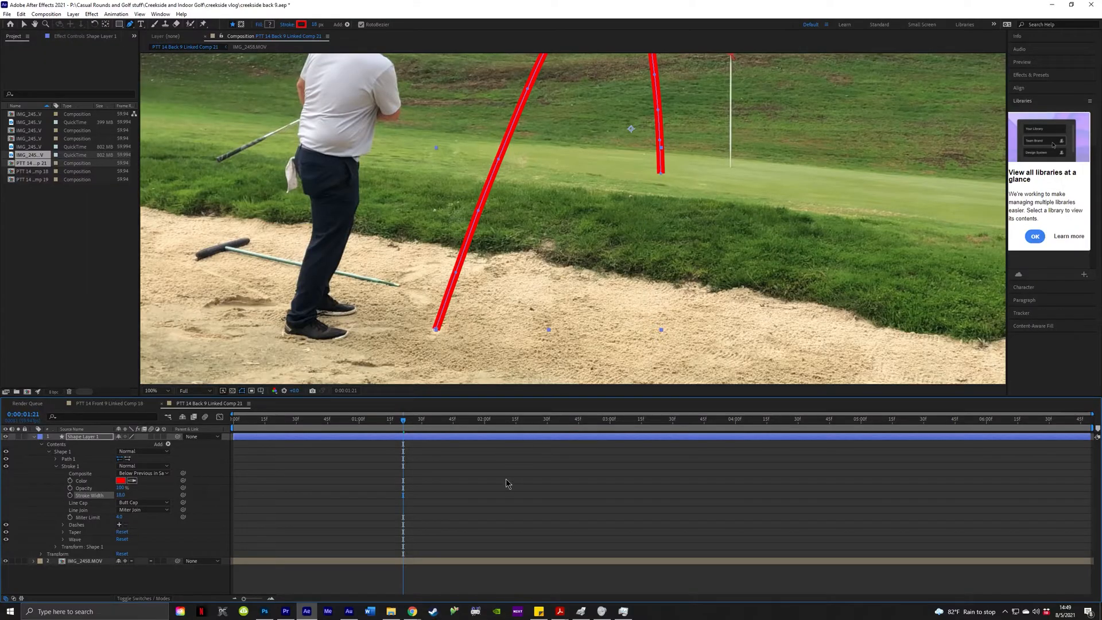
scroll(660, 178, up, 2)
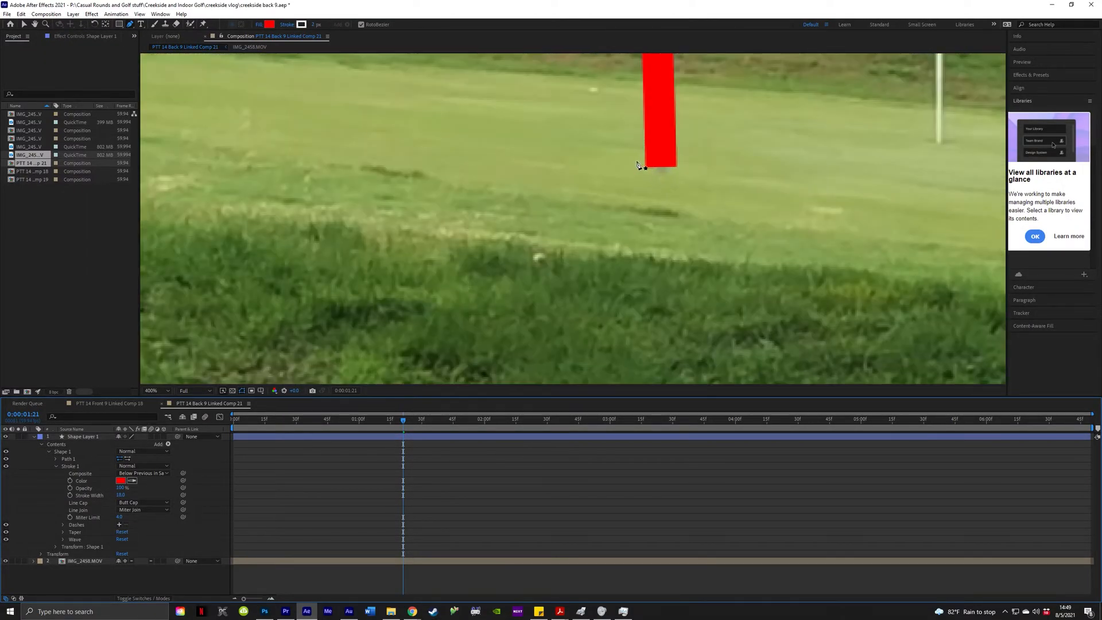
click(136, 504)
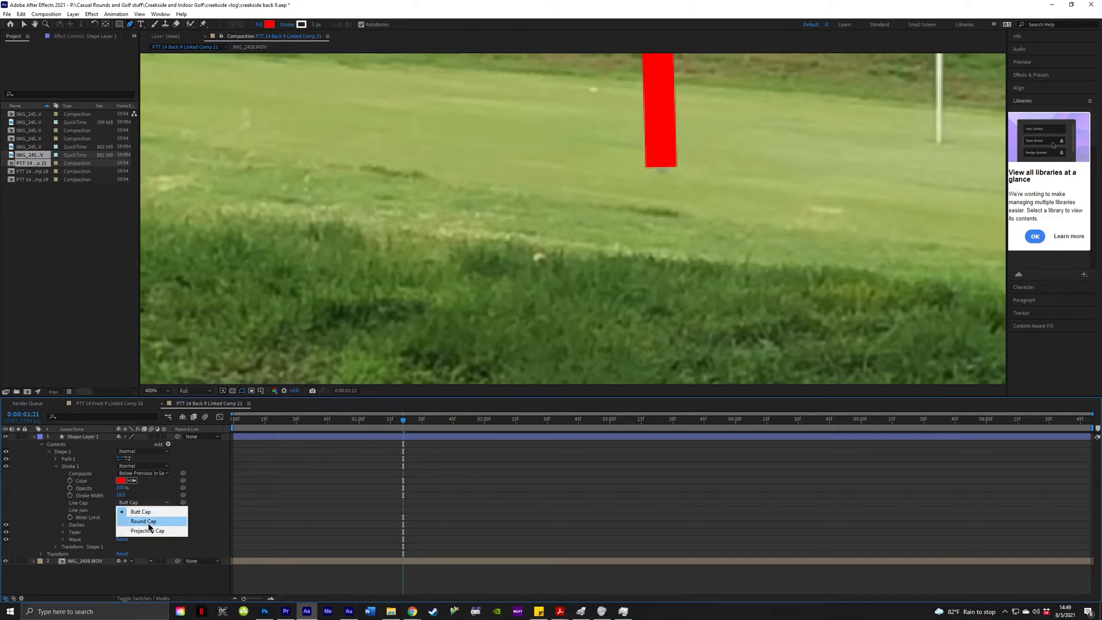
click(148, 520)
scroll(661, 176, down, 2)
scroll(660, 175, down, 1)
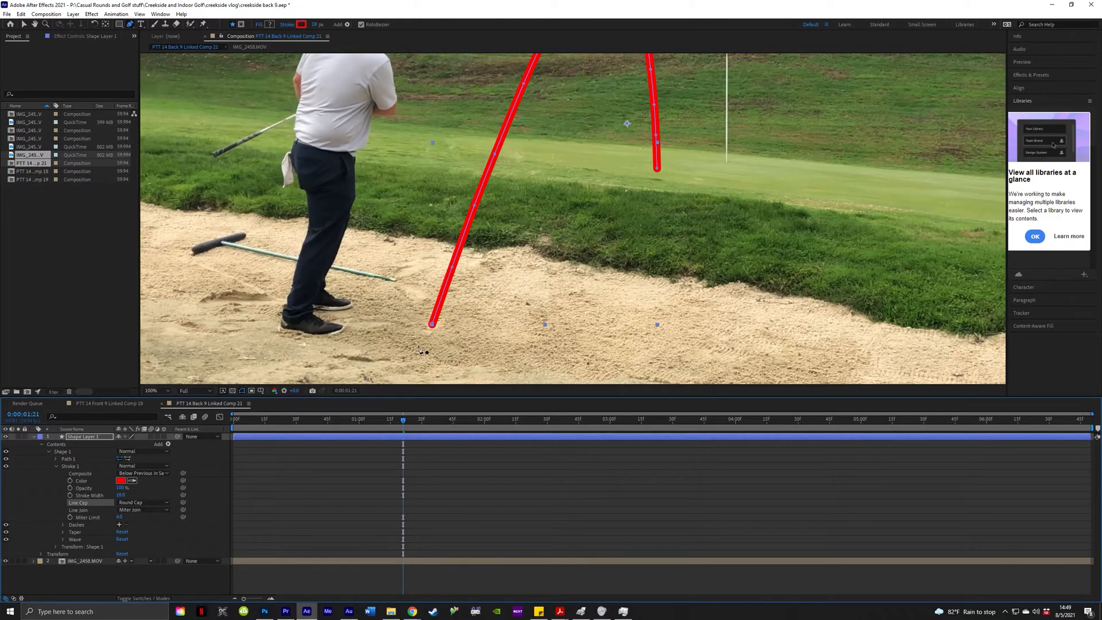
scroll(686, 179, down, 1)
scroll(591, 204, up, 1)
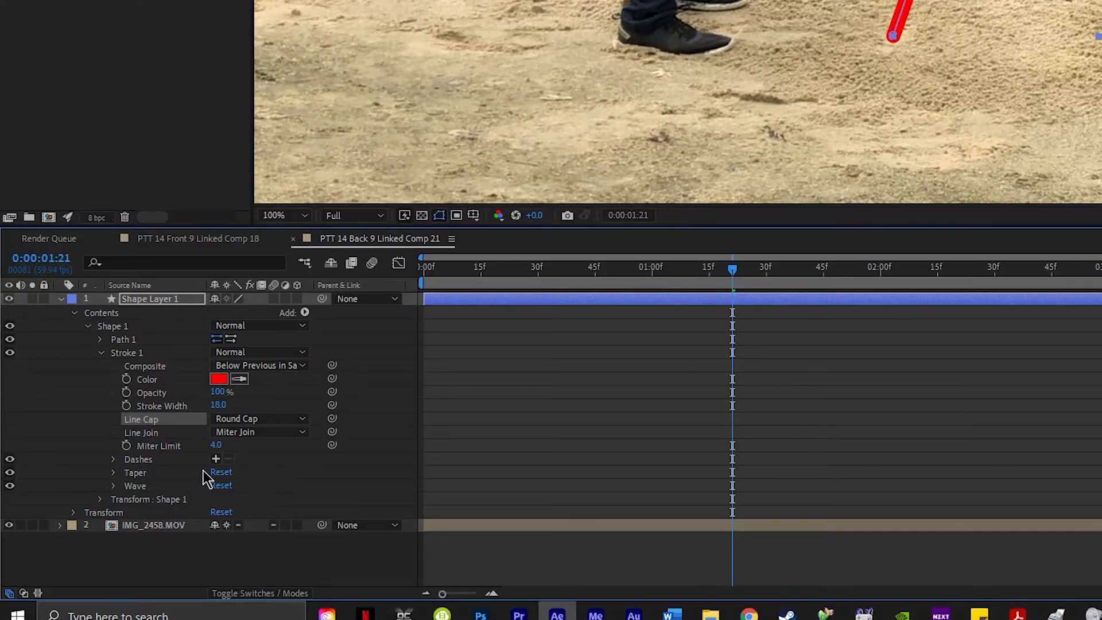
click(113, 473)
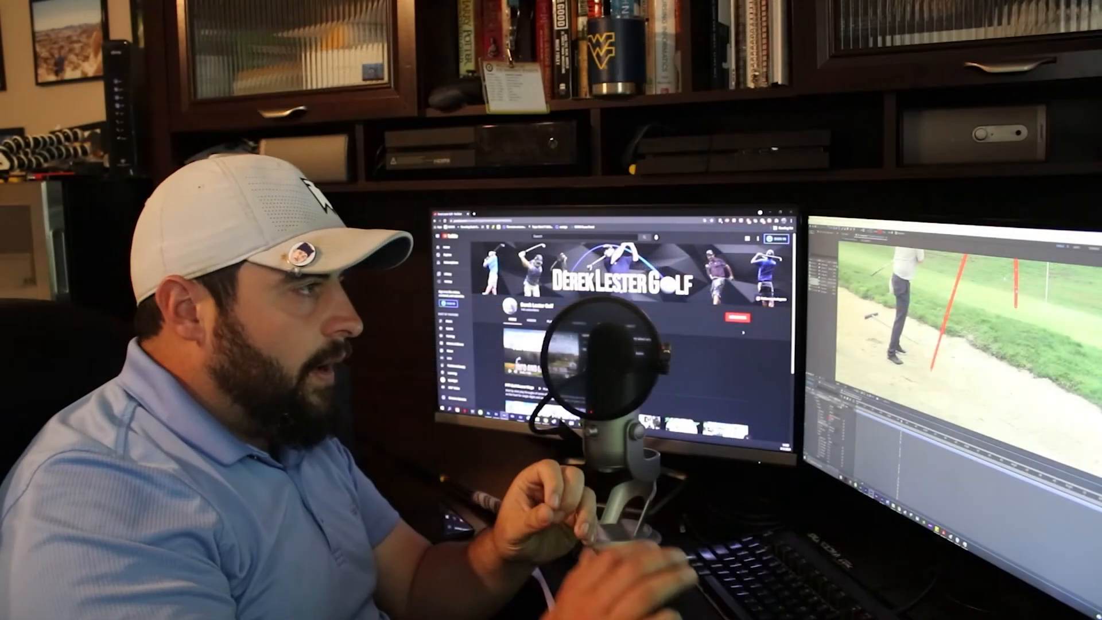
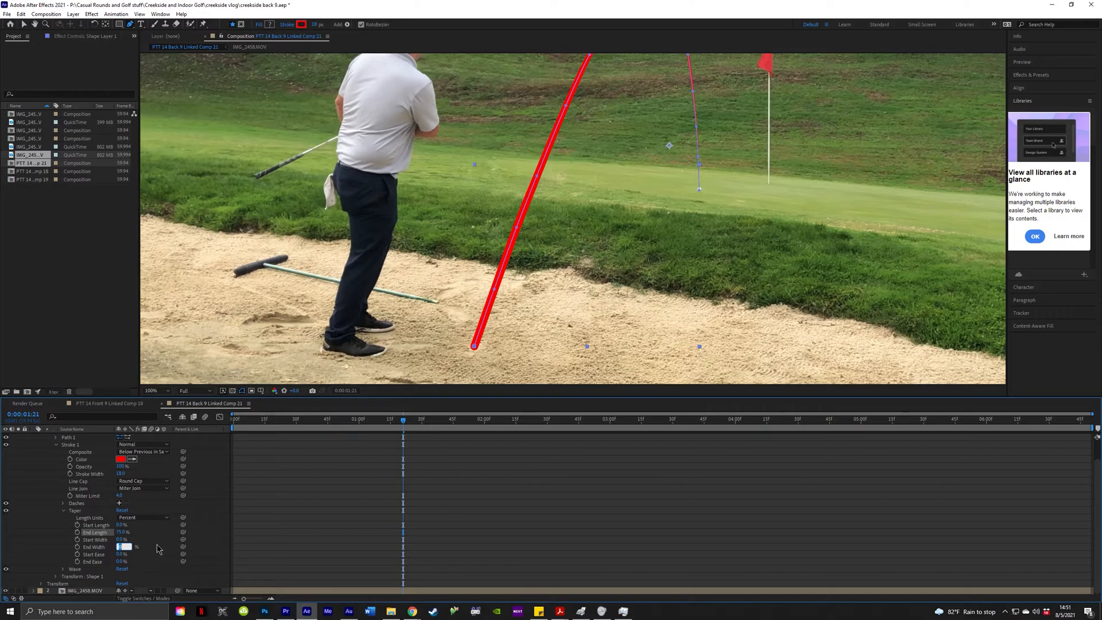
Confirm the 30% taper End Width and deselect the shape to see the tracer.
key(Return)
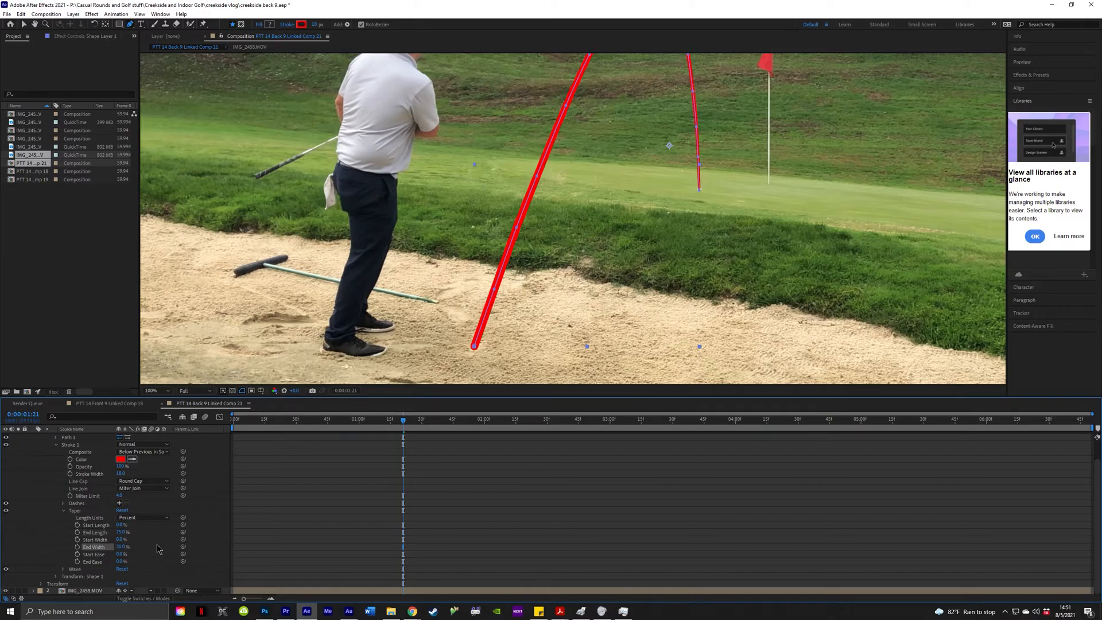
click(680, 228)
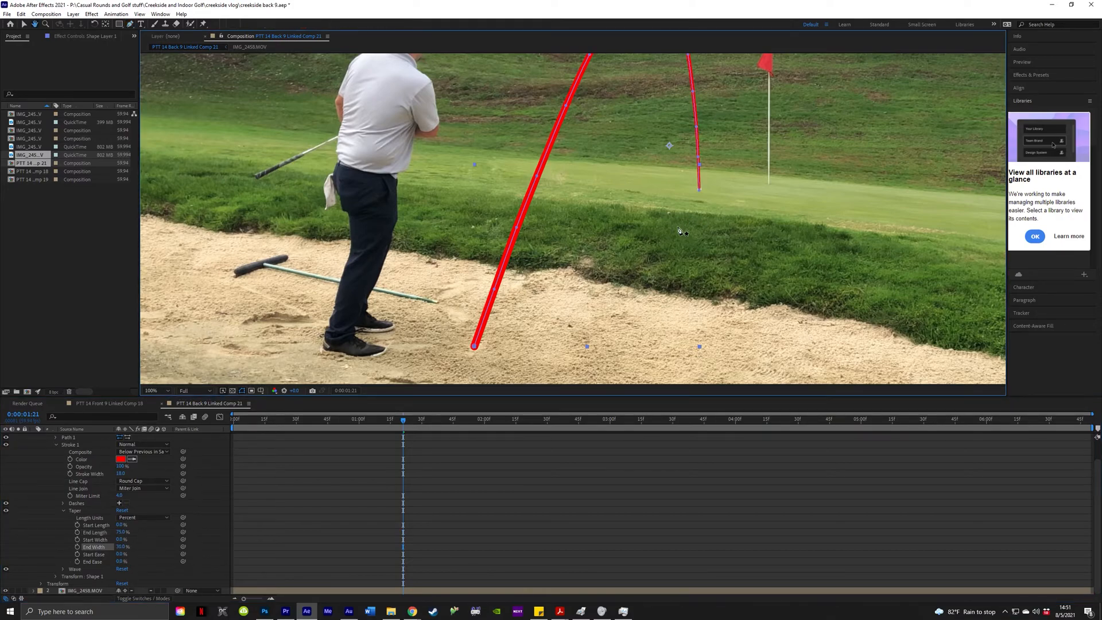
click(464, 464)
Zoom and pan the Composition viewer to inspect the tapered red tracer.
scroll(670, 253, up, 4)
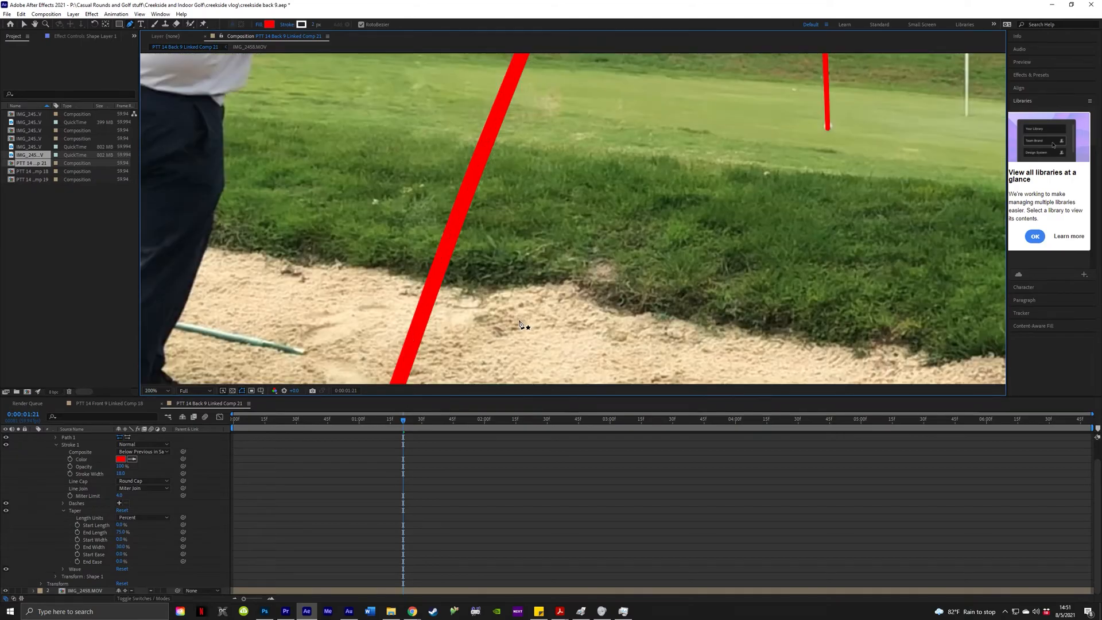
scroll(440, 340, down, 2)
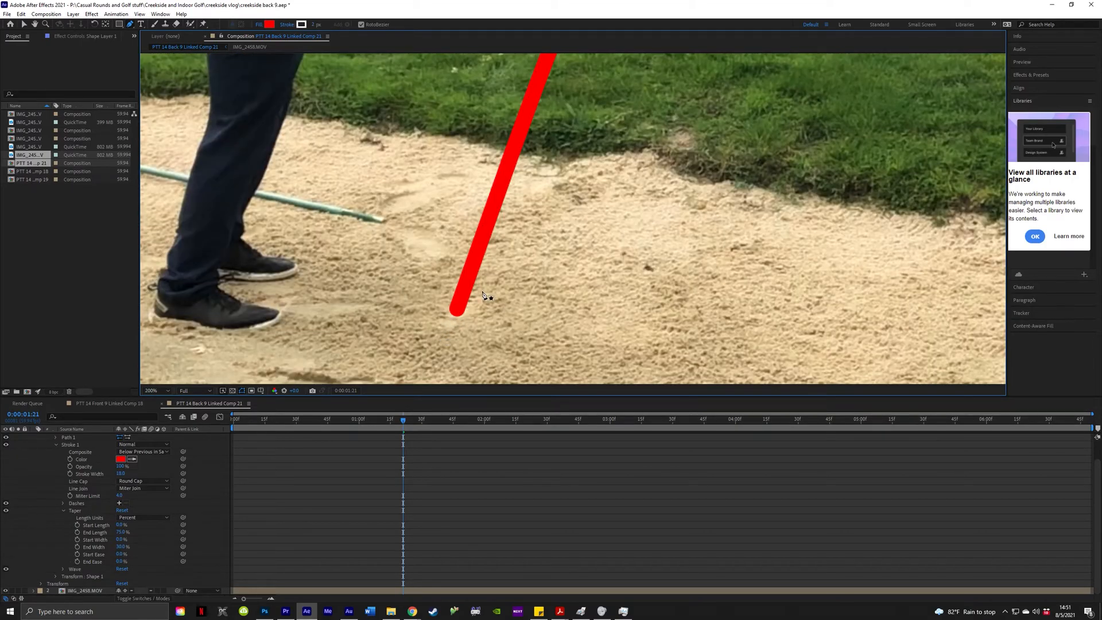
scroll(475, 306, down, 4)
scroll(574, 227, up, 2)
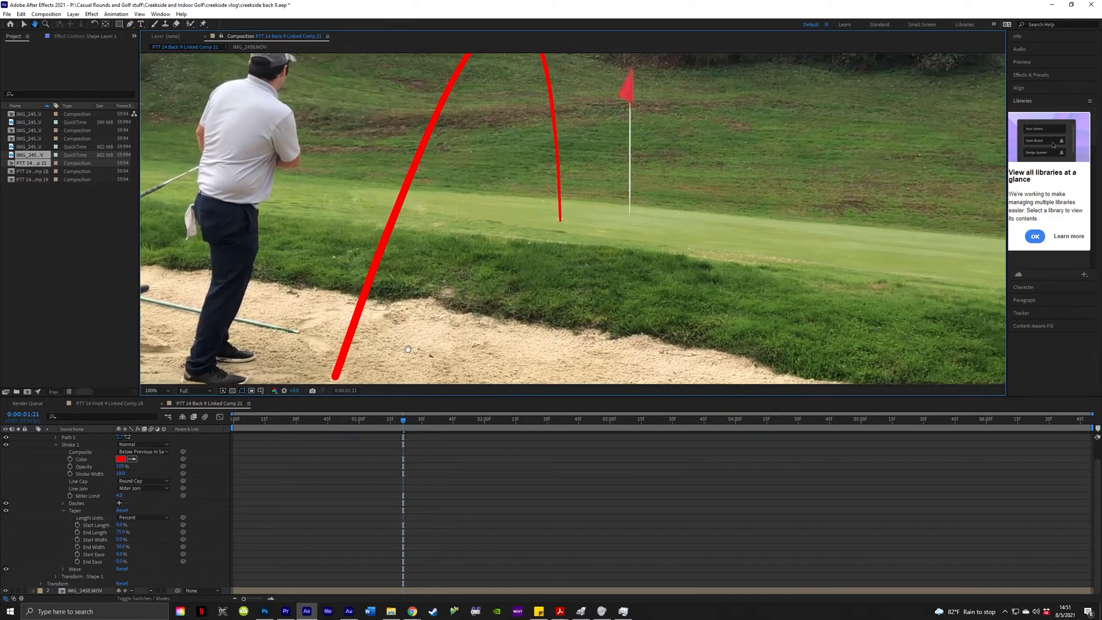
drag(547, 265, 626, 183)
scroll(574, 218, up, 1)
scroll(607, 192, down, 1)
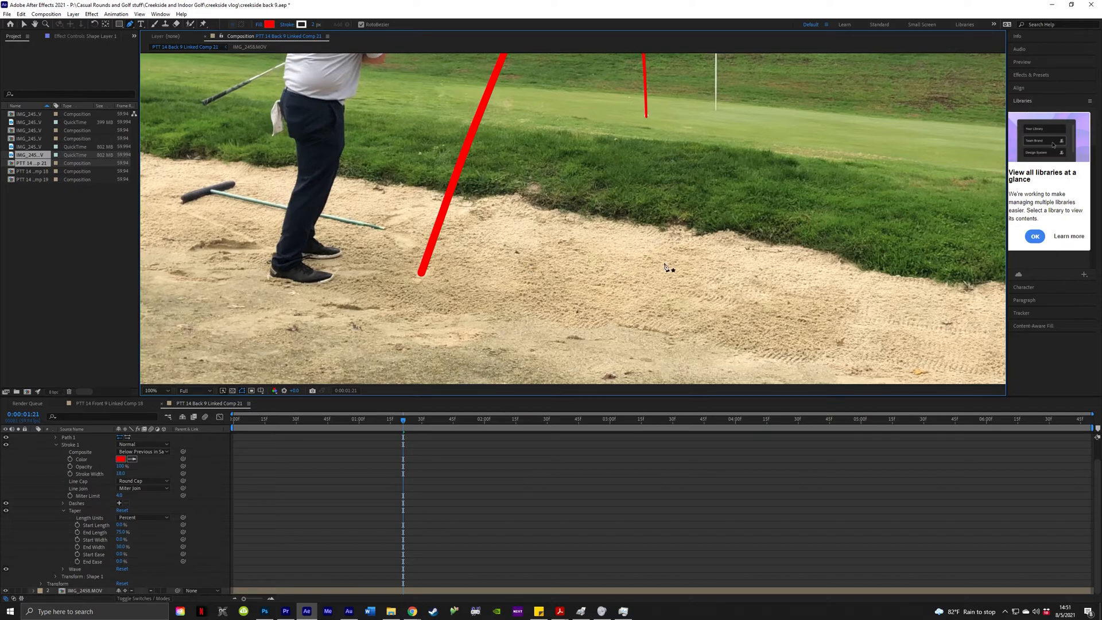
Collapse the Taper and Stroke 1 groups, then open and close the Add menu.
click(63, 511)
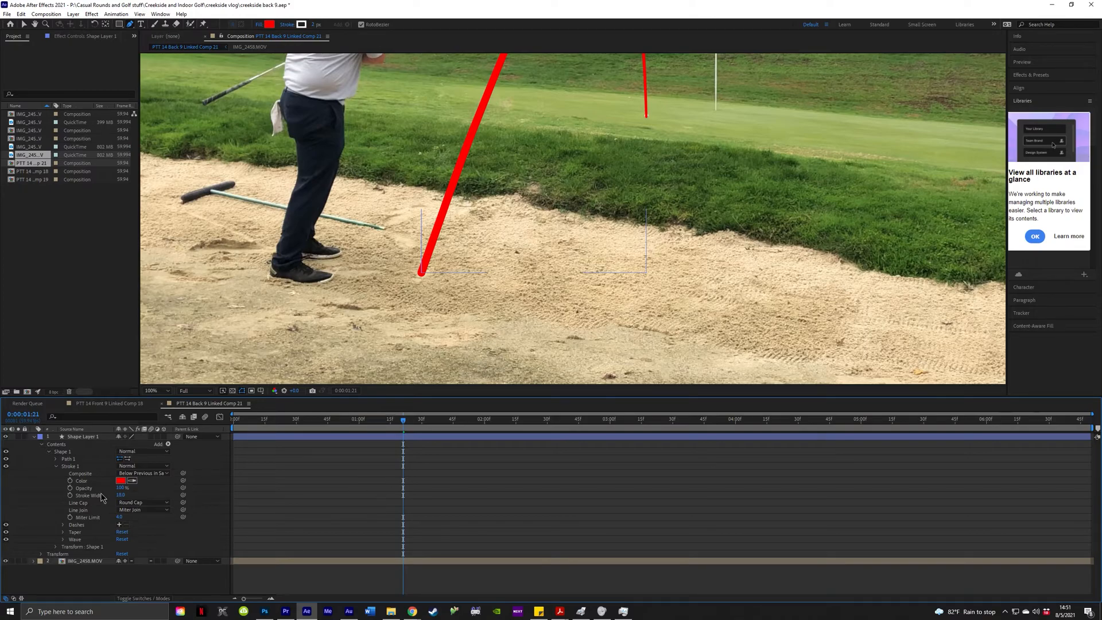
click(56, 467)
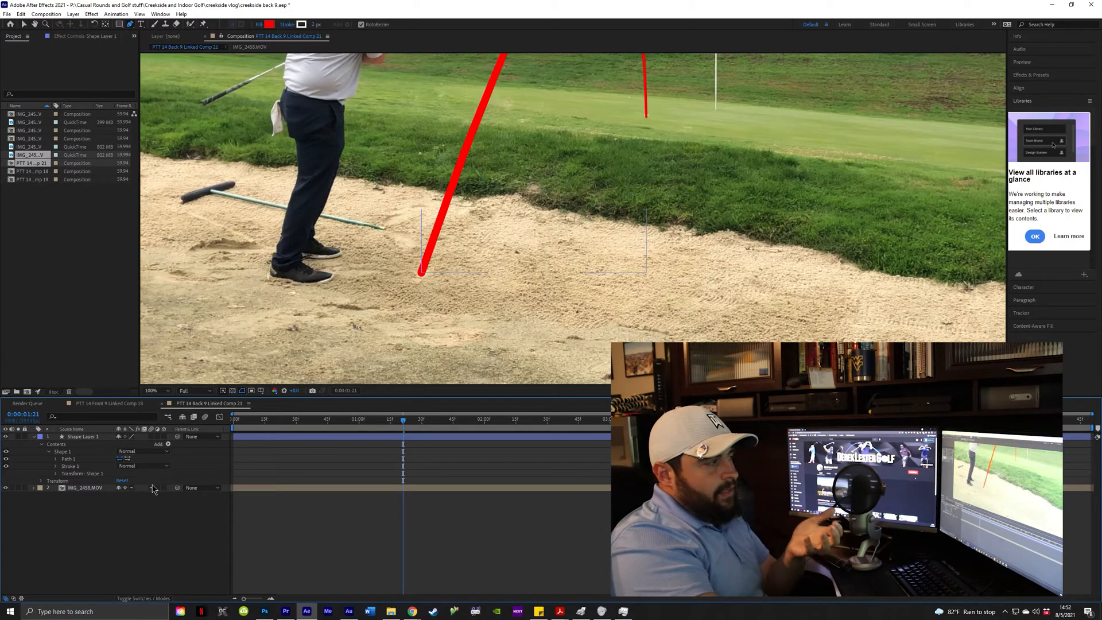
click(168, 444)
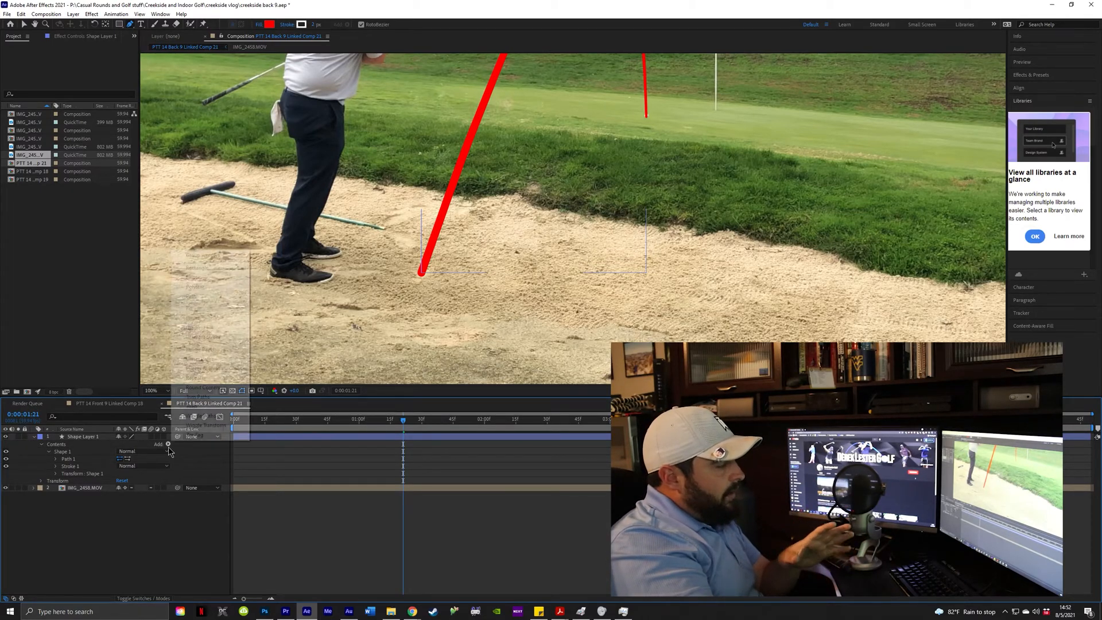
click(201, 469)
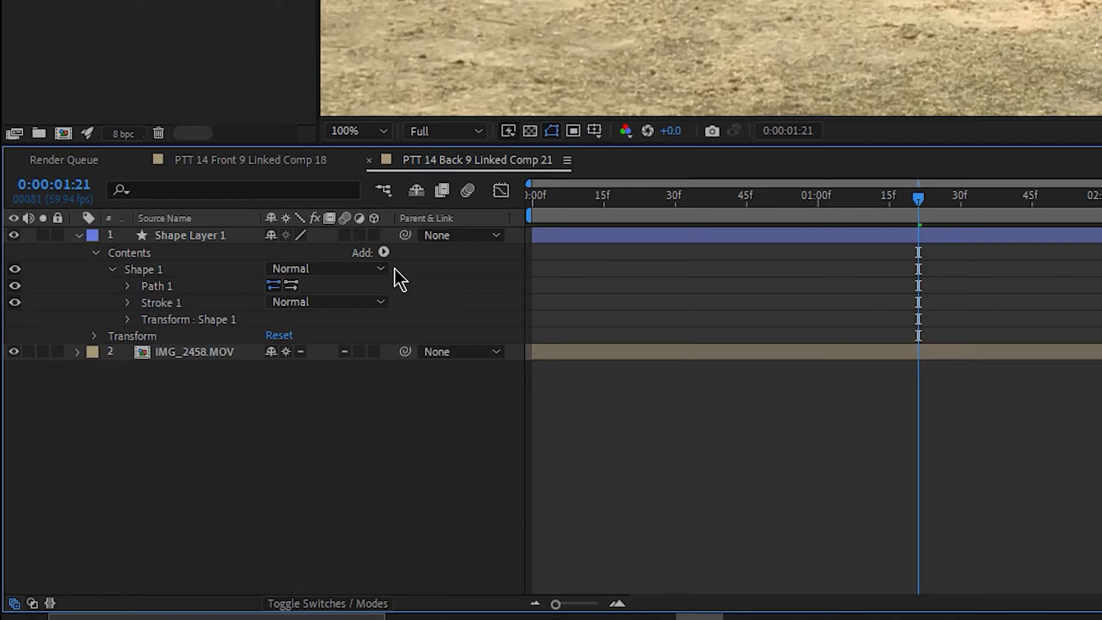
Add Trim Paths to Shape Layer 1's contents from the Add menu.
click(384, 253)
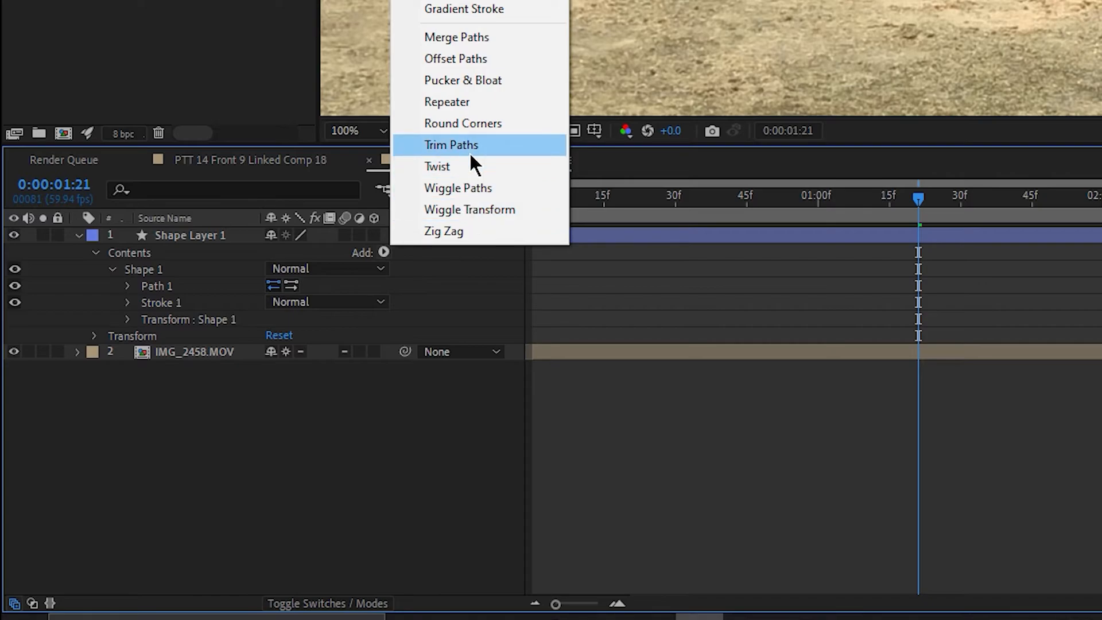
click(451, 145)
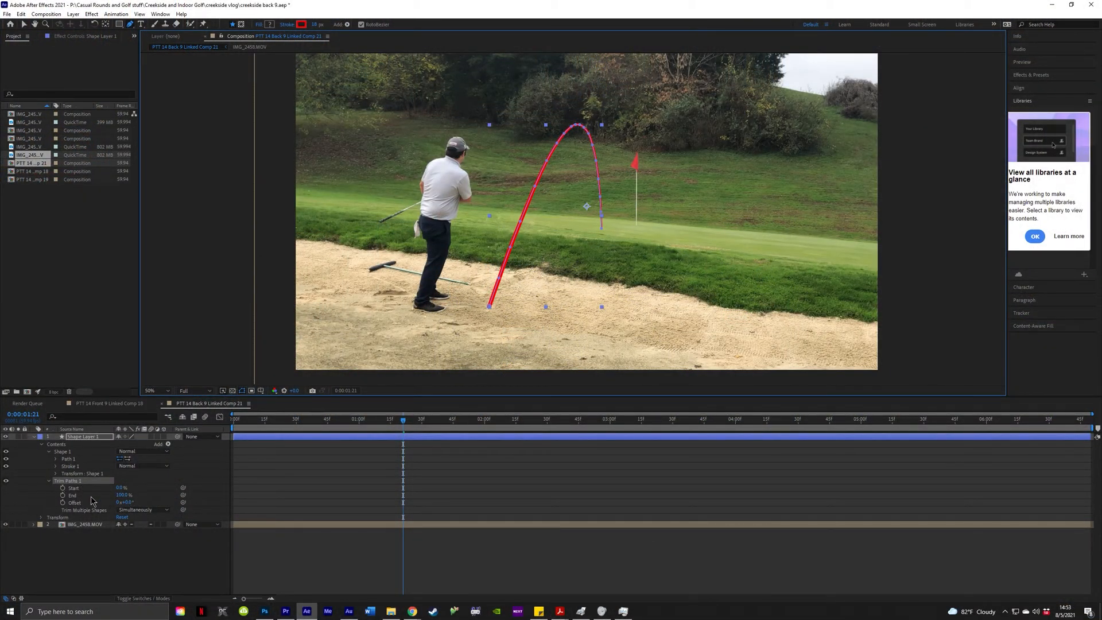
Scrub Trim Paths End to 0% and back to 100%, then return to 0:00:00:00.
mouse_move(131, 498)
mouse_down()
mouse_move(84, 500)
mouse_move(121, 488)
mouse_move(302, 498)
mouse_up()
click(510, 502)
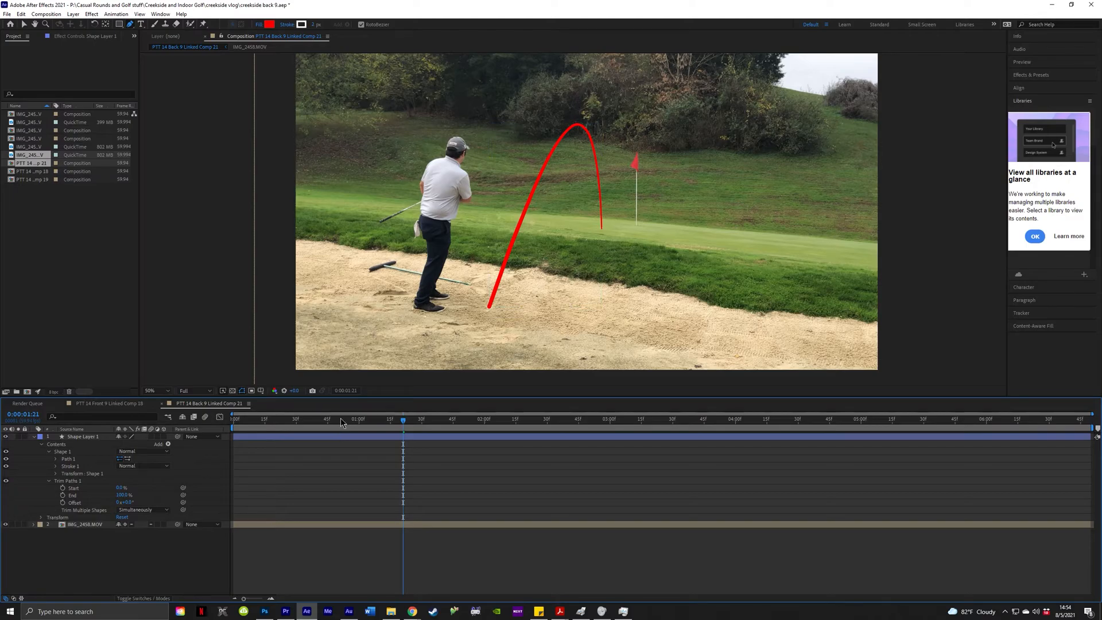
drag(347, 420, 232, 439)
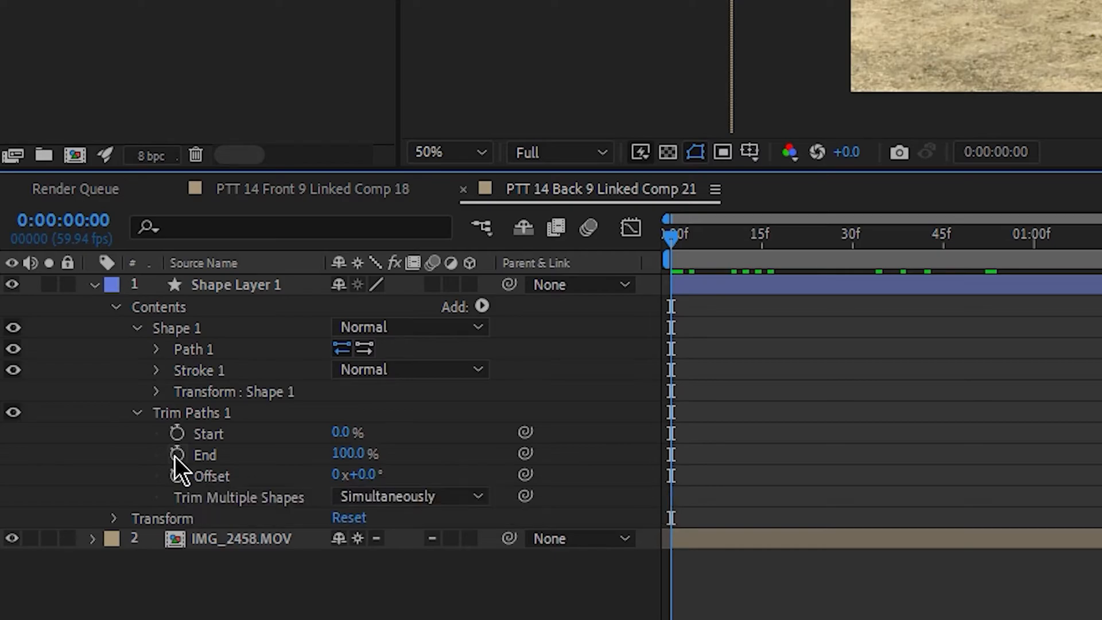
Keyframe Trim Paths End at about 0% on the first frame, hiding the tracer.
click(177, 455)
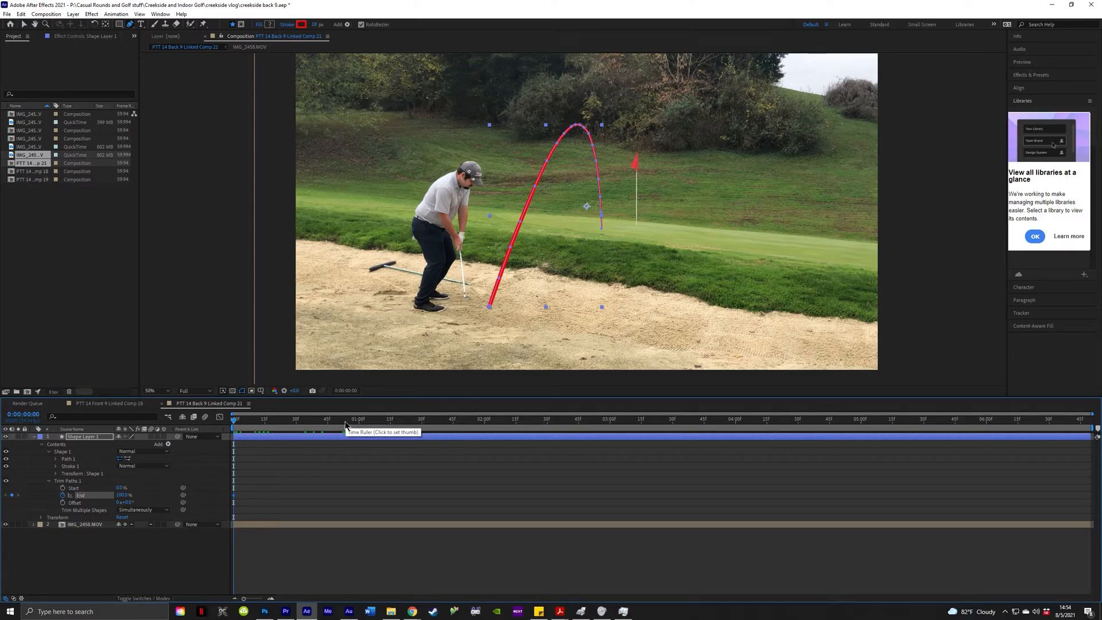
drag(345, 423, 174, 442)
drag(122, 495, 37, 503)
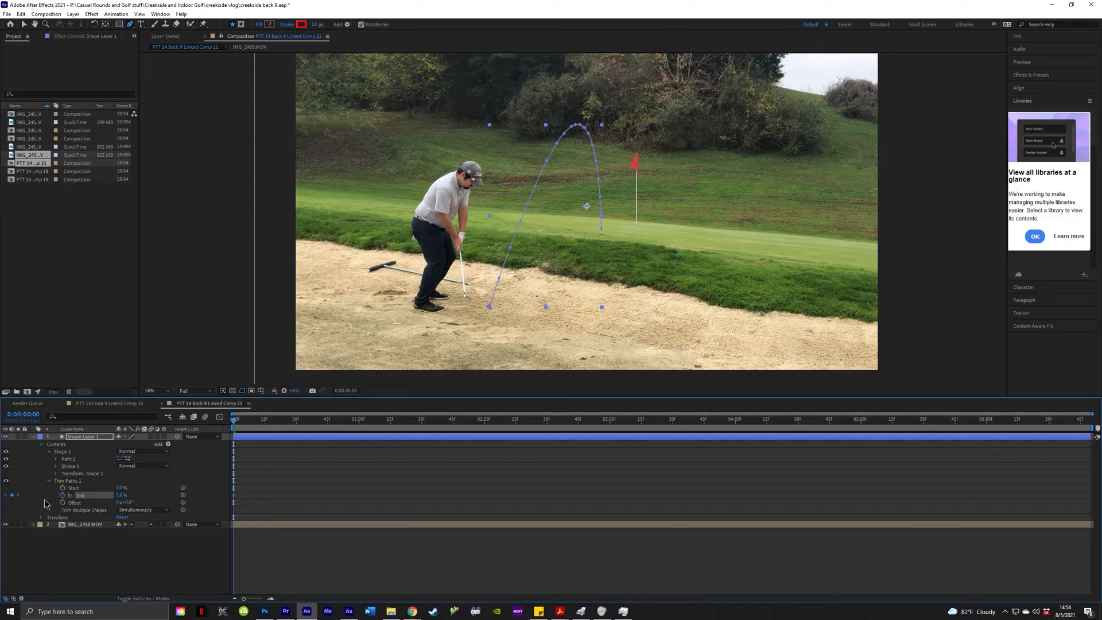
drag(121, 496, 115, 497)
scroll(448, 315, up, 2)
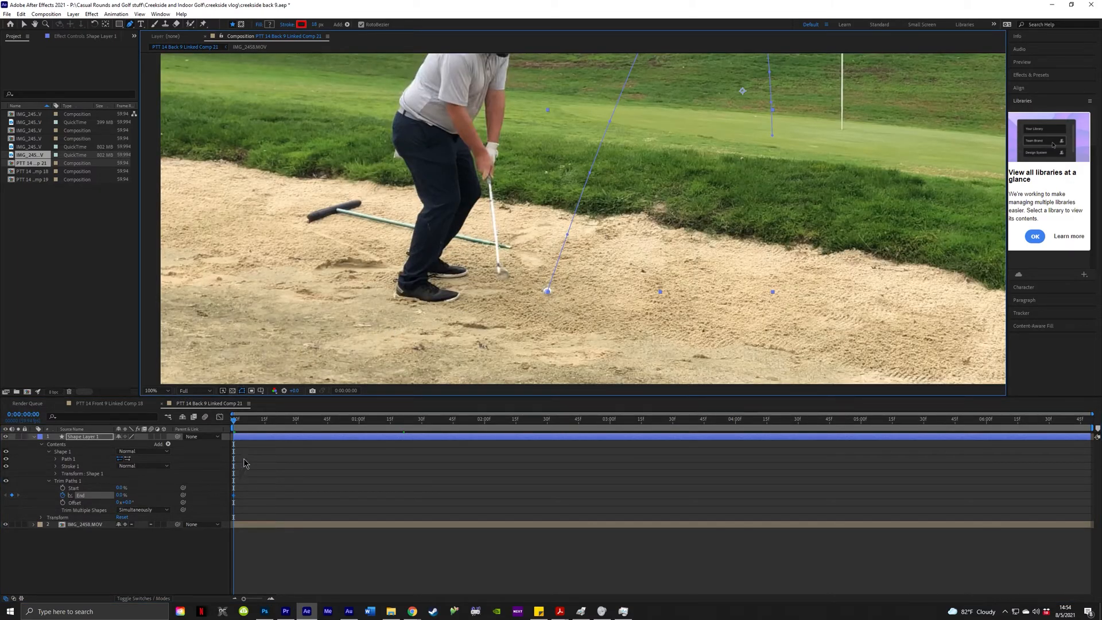
Advance three frames and key Trim Paths End at 9.5%.
scroll(569, 287, up, 1)
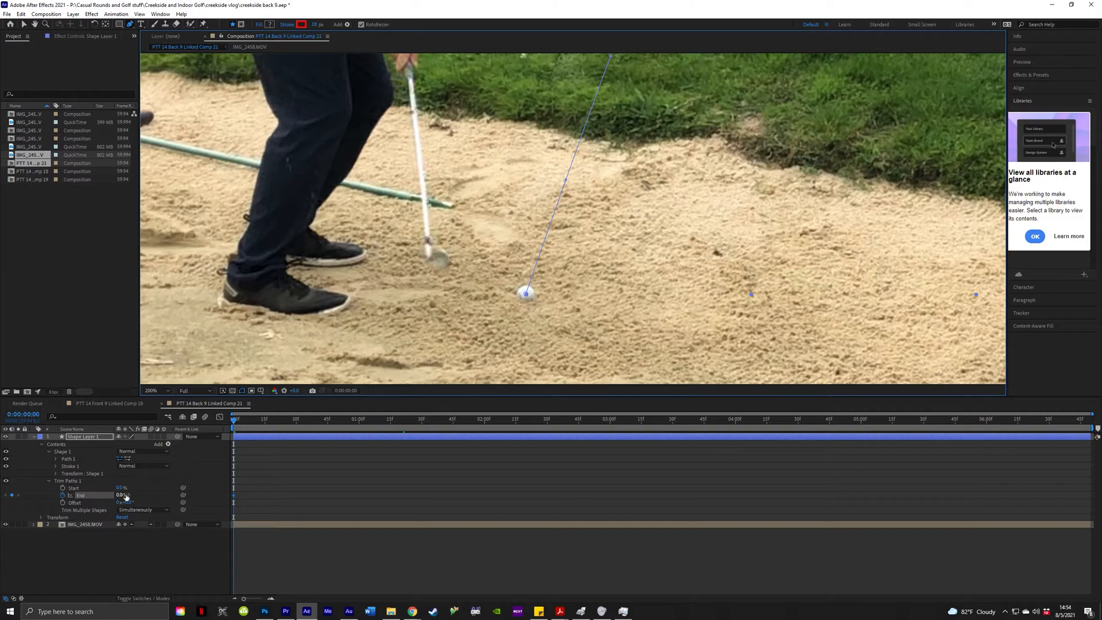
key(Page_Down)
key(Page_Down)
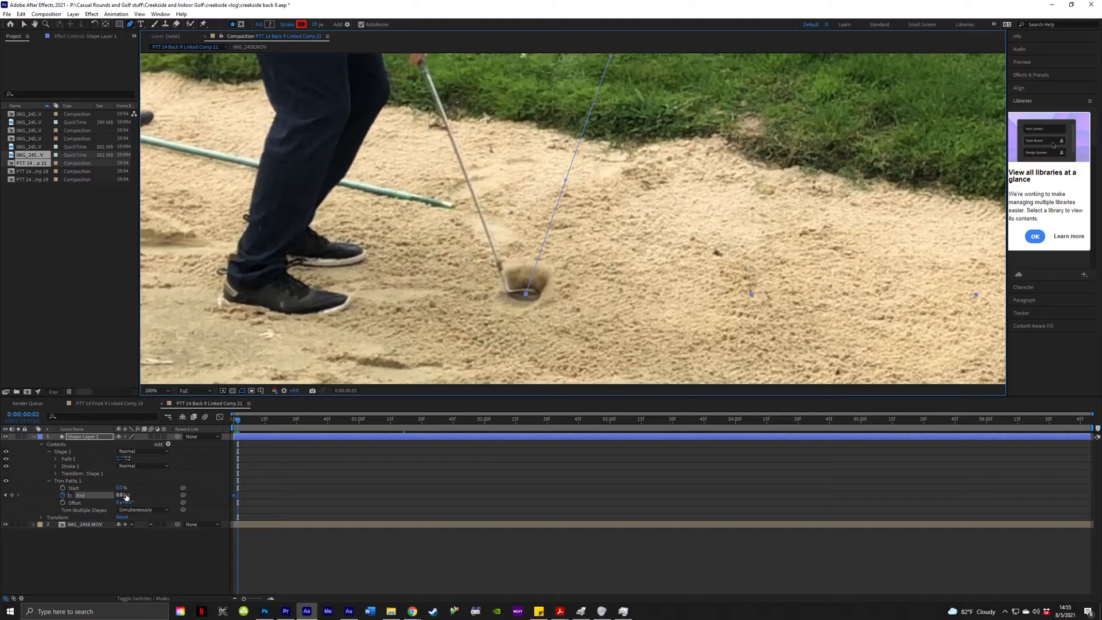
key(Page_Down)
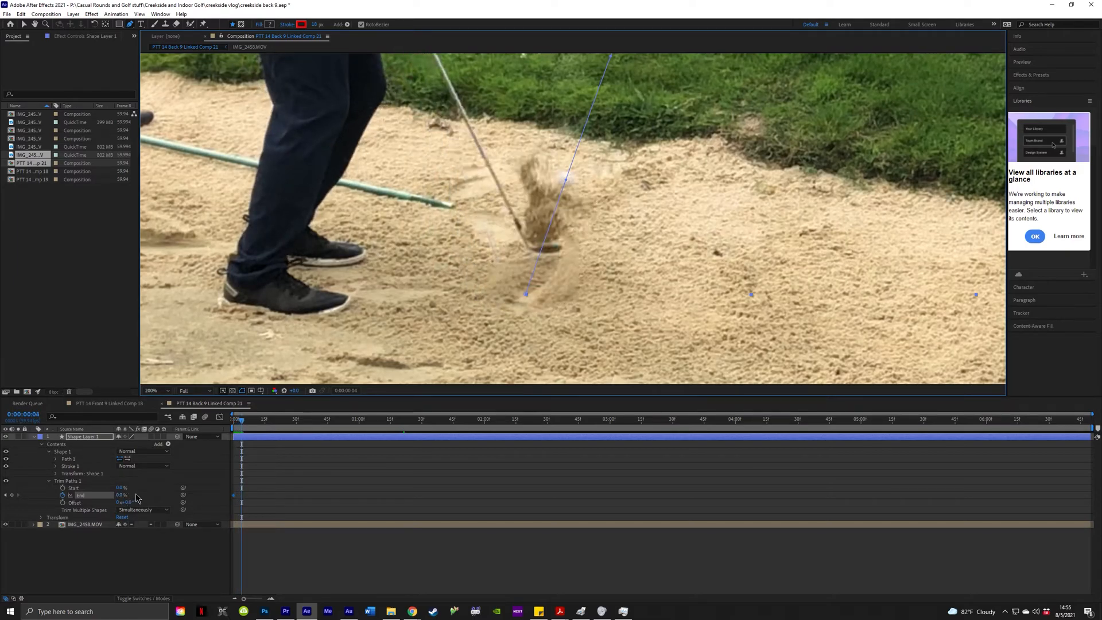
key(Page_Down)
key(Page_Down)
drag(123, 496, 128, 495)
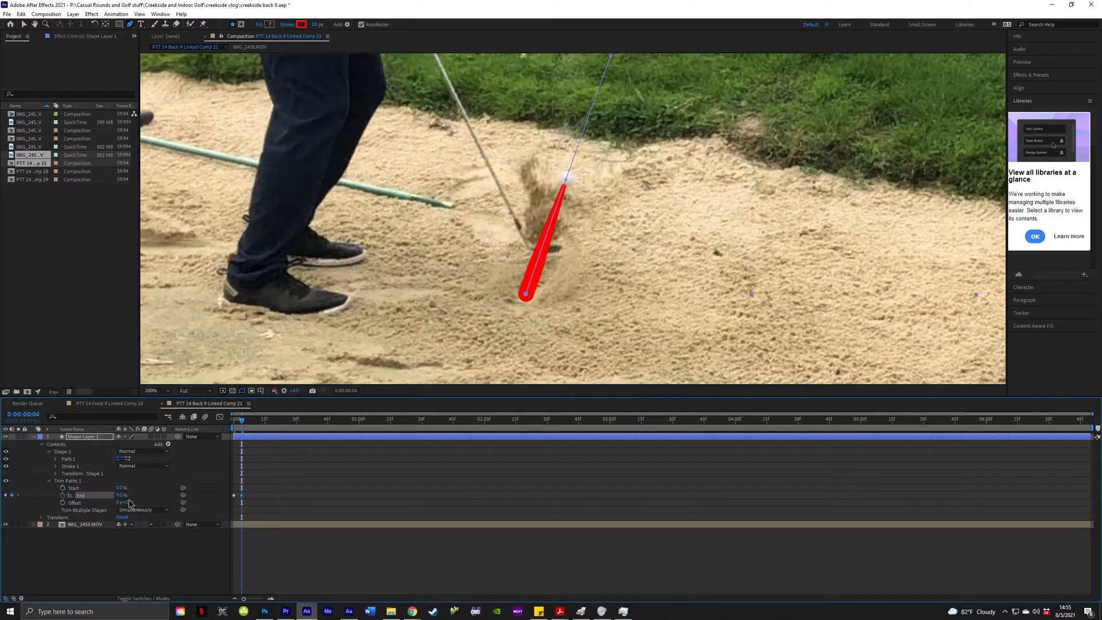
click(120, 496)
text(9.5)
key(Return)
Key End at 13%, then 16.5% on the following frame, tracking the ball.
key(Page_Down)
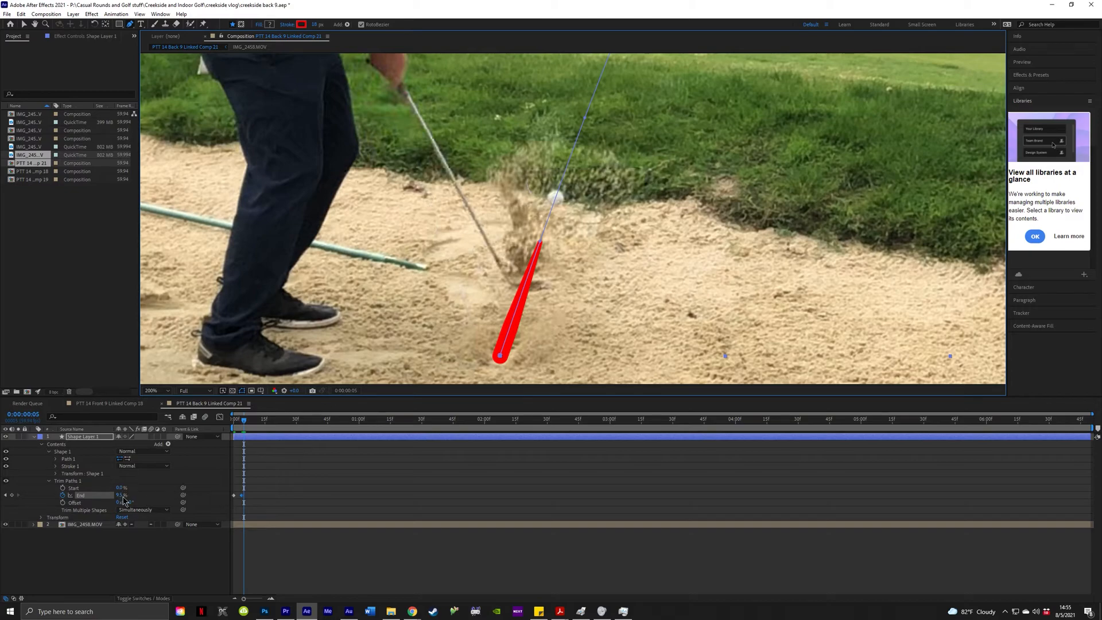
click(124, 498)
drag(123, 495, 126, 495)
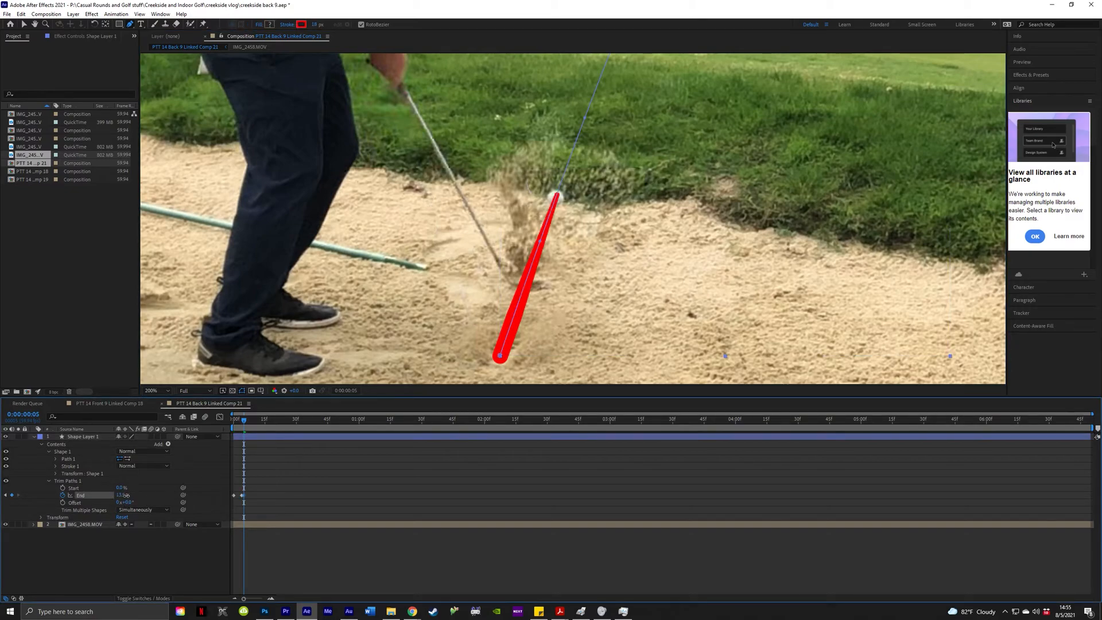
click(125, 496)
text(13)
key(Return)
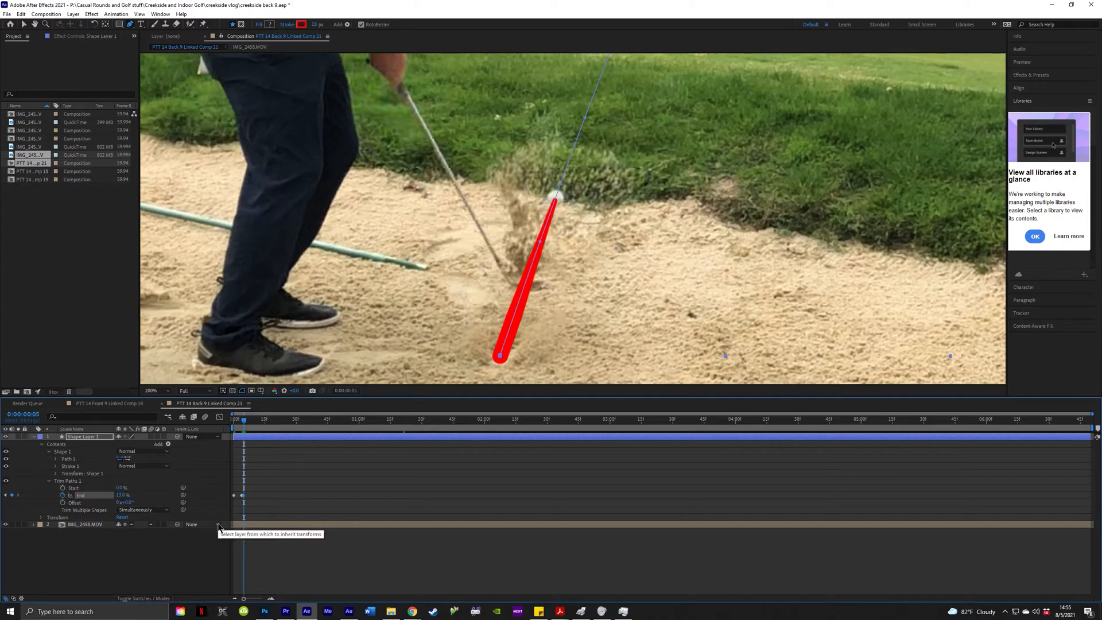
key(Page_Down)
key(Page_Down)
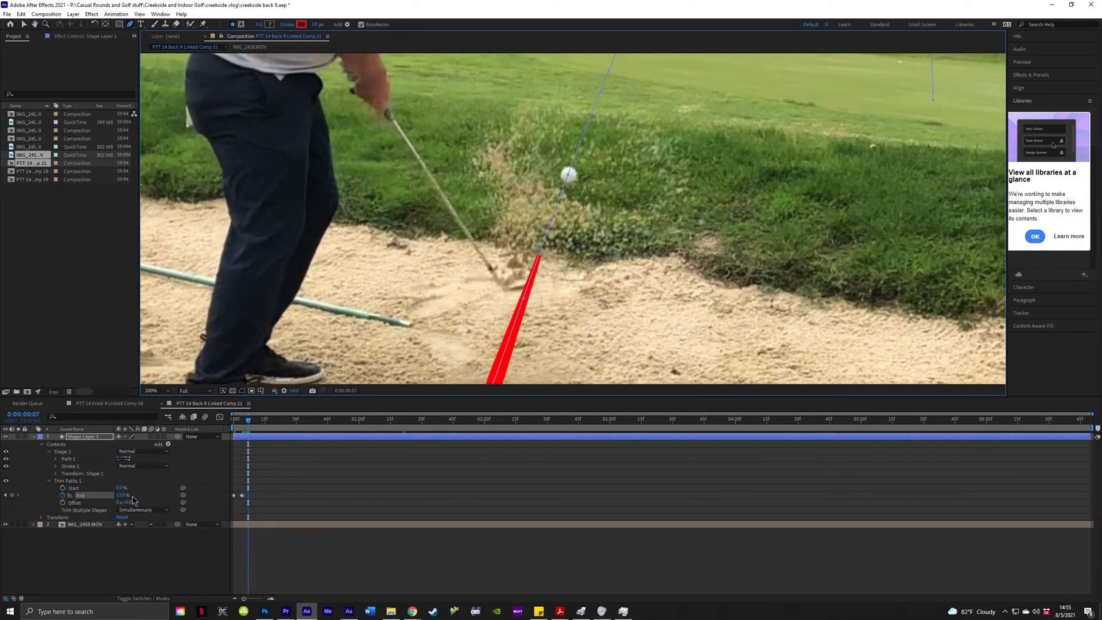
key(Page_Up)
drag(126, 496, 128, 497)
click(127, 497)
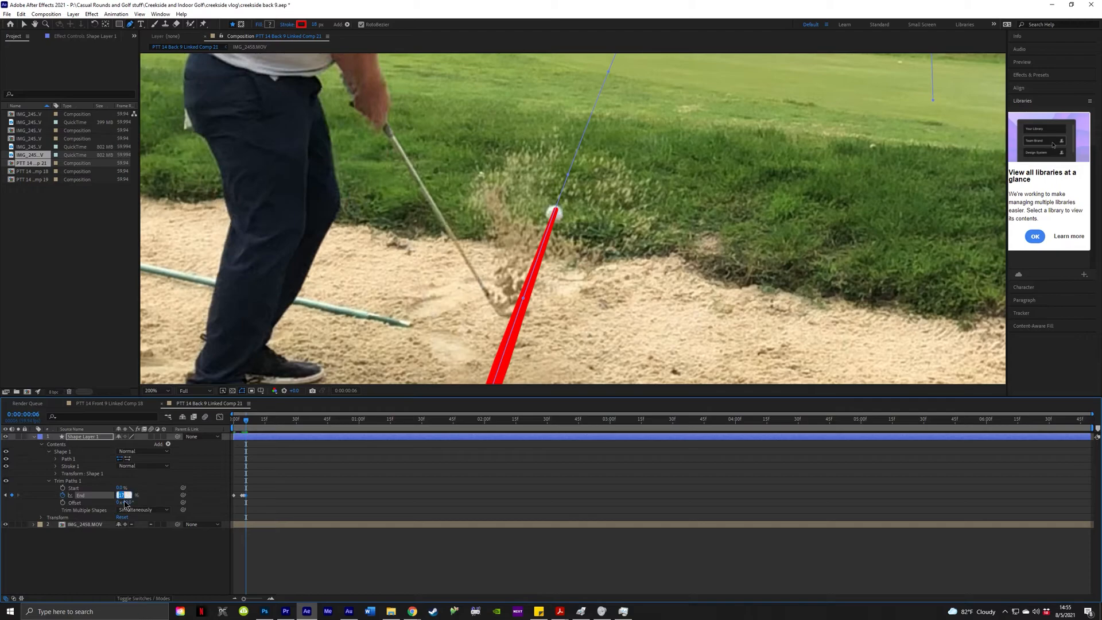
key(Return)
Key End at 22.8% on frame 8, then advance one more frame.
key(Page_Down)
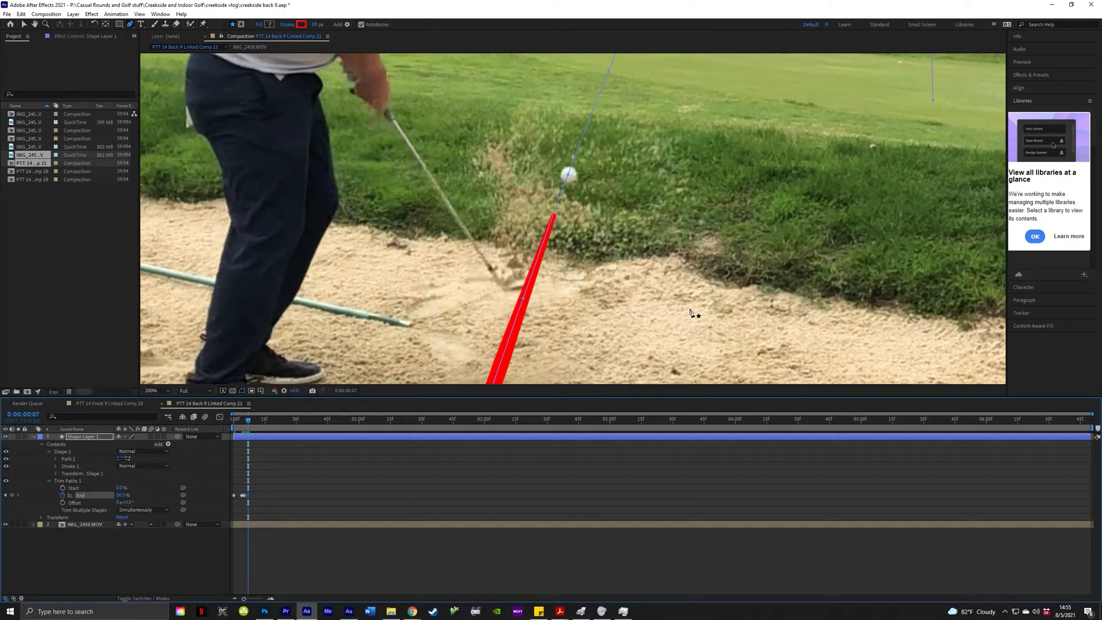
key(Page_Down)
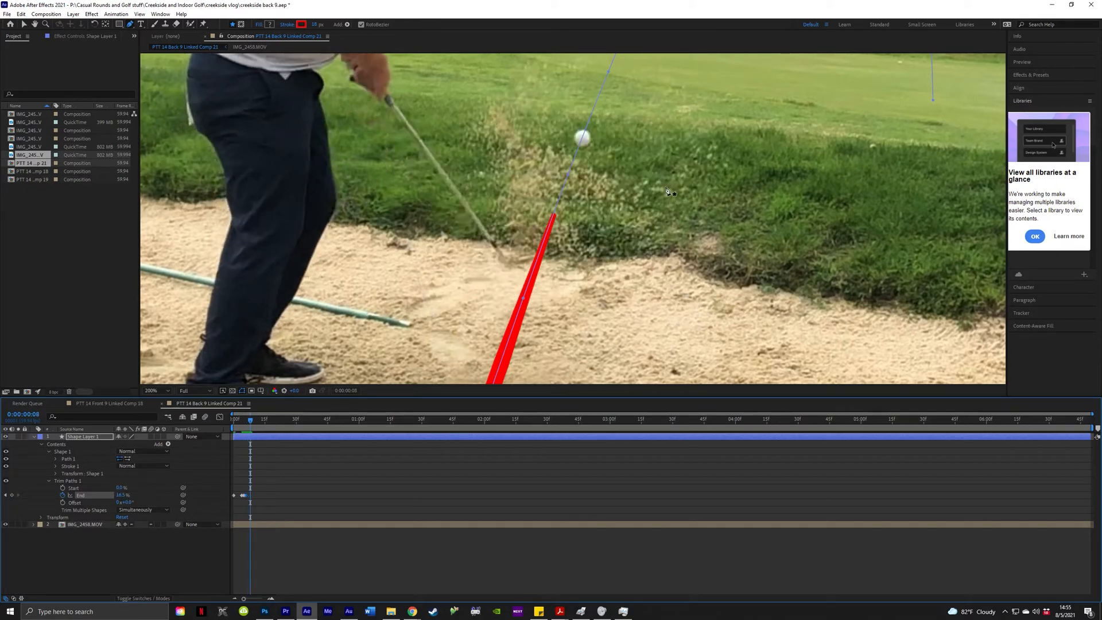
drag(124, 496, 125, 495)
click(127, 497)
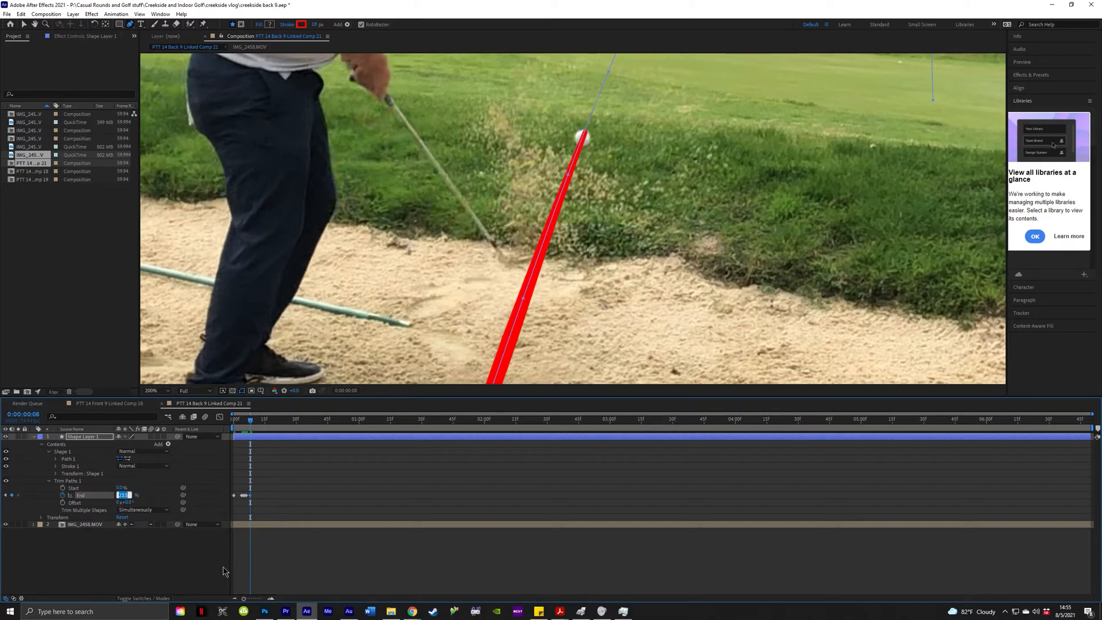
text(22.5)
key(Return)
click(124, 497)
text(22.8)
key(Return)
key(Page_Down)
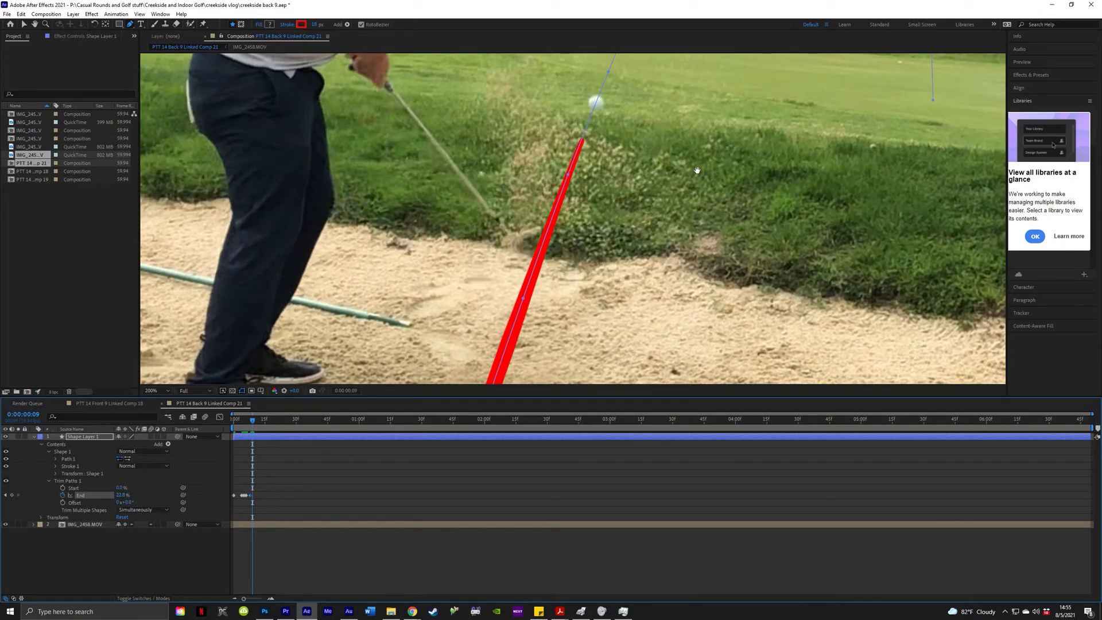
scroll(534, 323, down, 2)
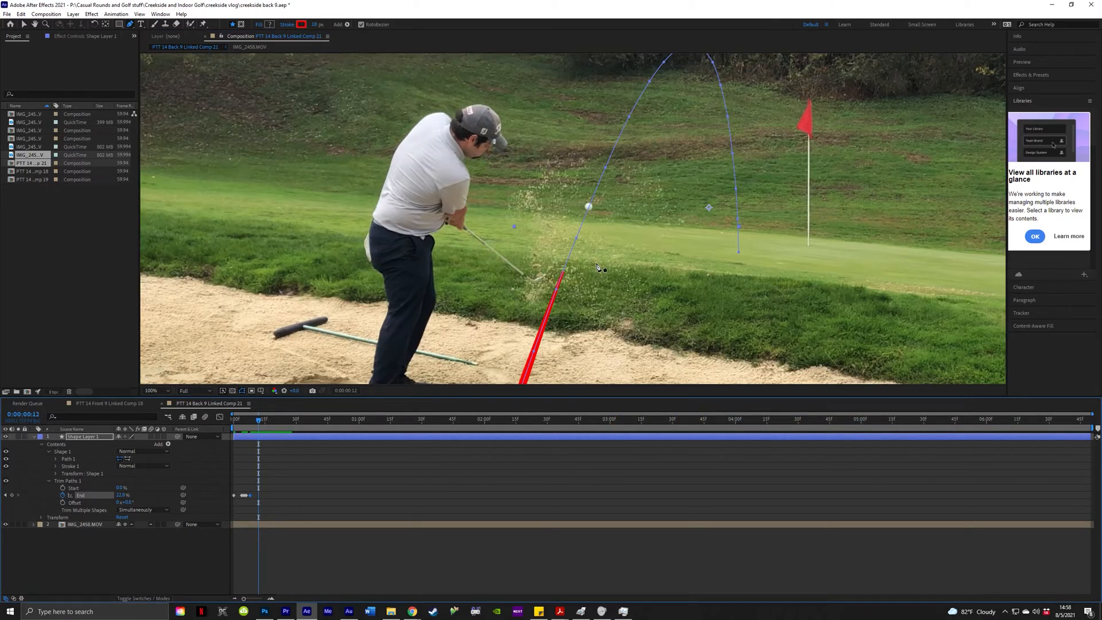
Advance to frame 28 for the 58.8% Trim Paths End keyframe.
key(Page_Down)
key(Page_Down)
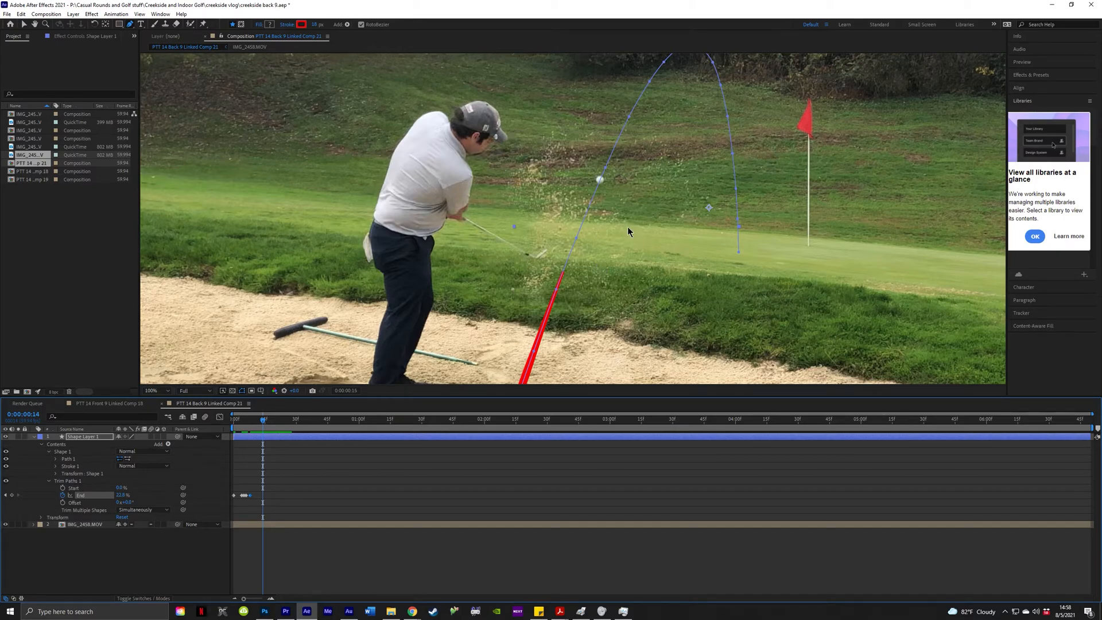
key(Page_Down)
key(Page_Down)
key(Page_Down)
key(Page_Down)
key(Page_Down)
key(Page_Down)
key(Page_Down)
key(Page_Down)
key(Page_Down)
key(Page_Down)
key(Page_Down)
key(Page_Down)
key(Page_Down)
key(Page_Down)
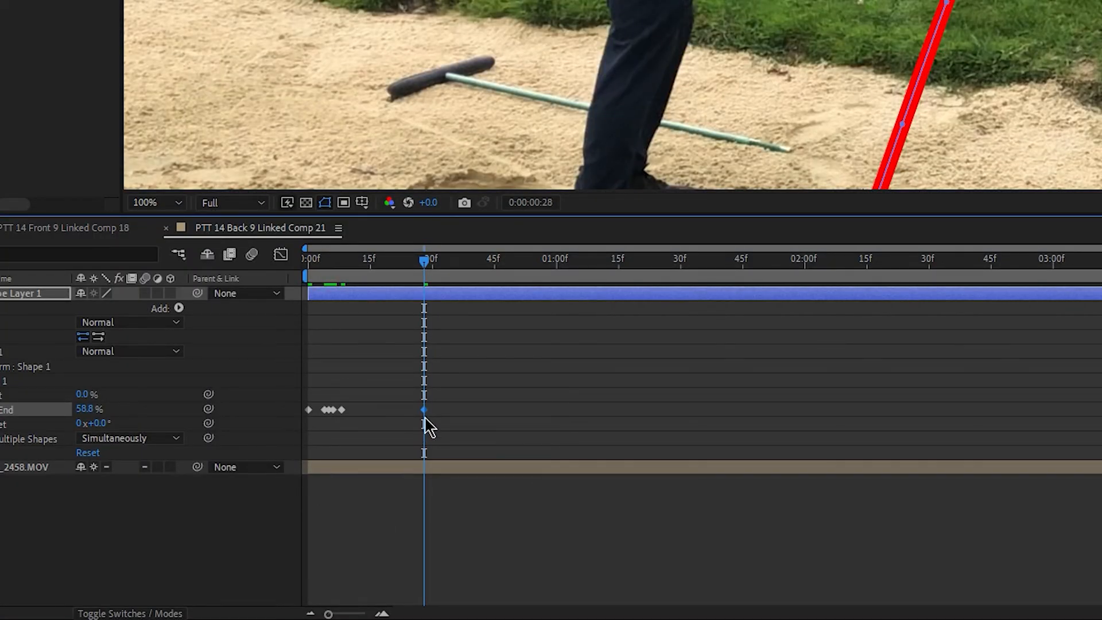
click(343, 272)
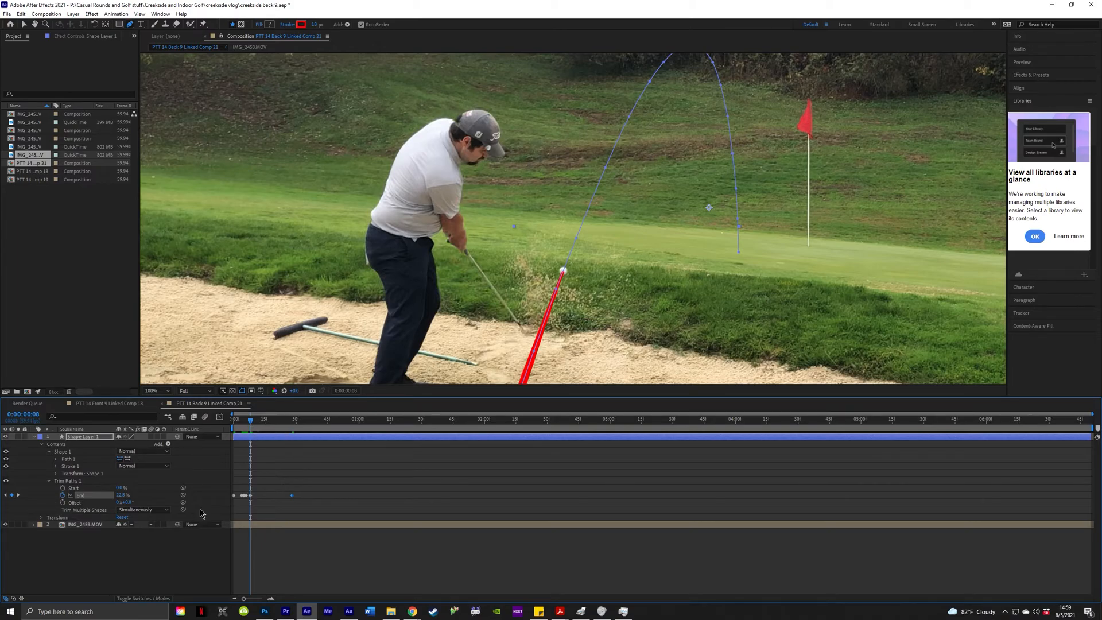
drag(239, 425, 227, 425)
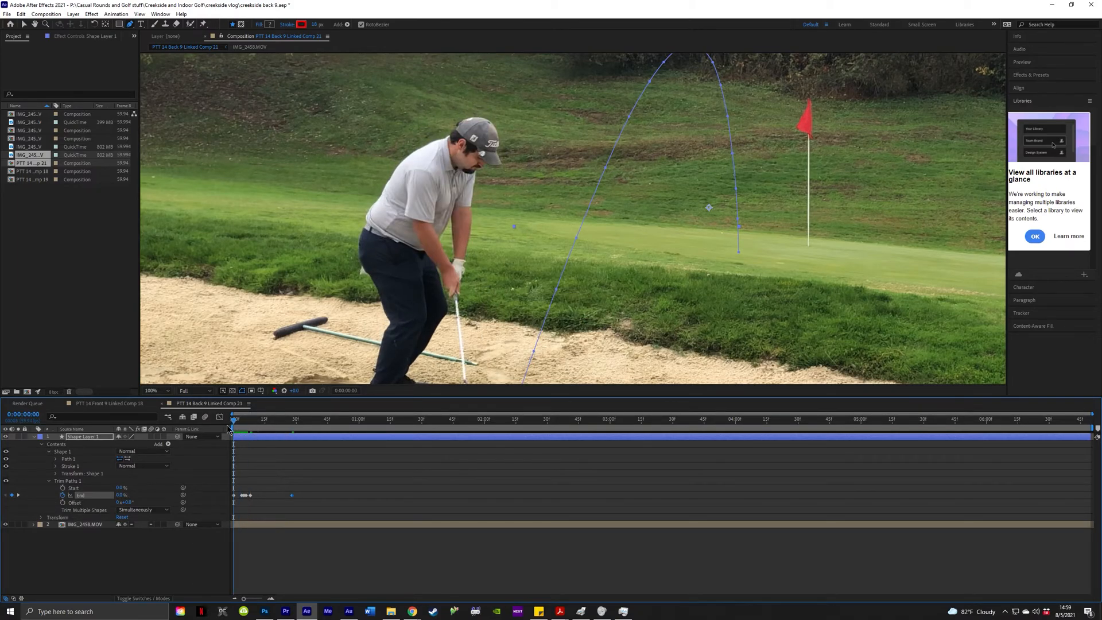
key(space)
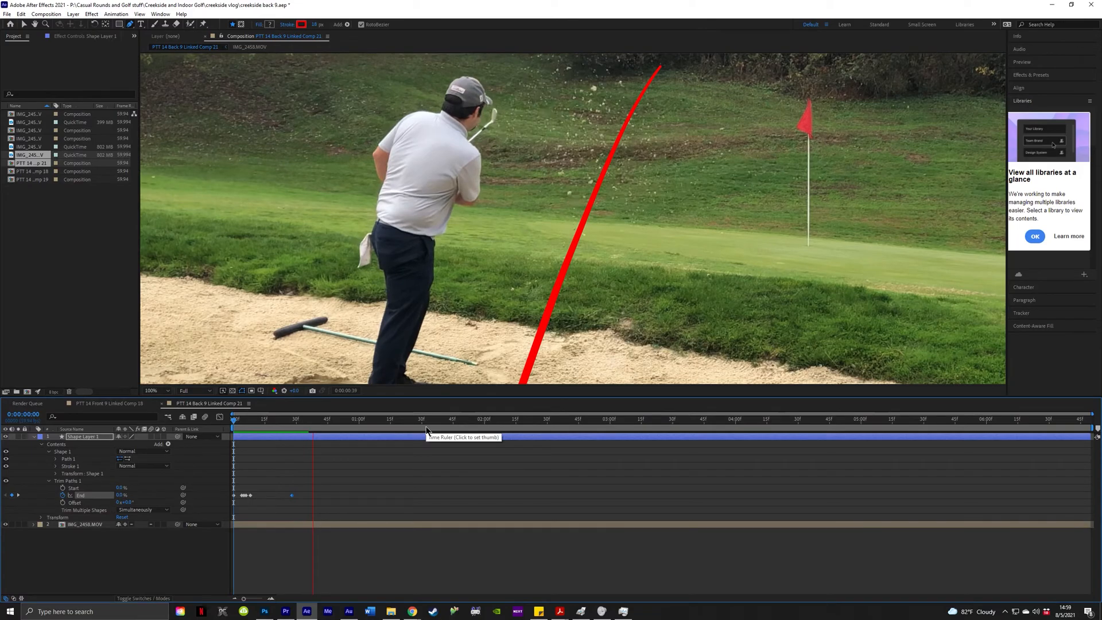
key(space)
scroll(494, 301, down, 1)
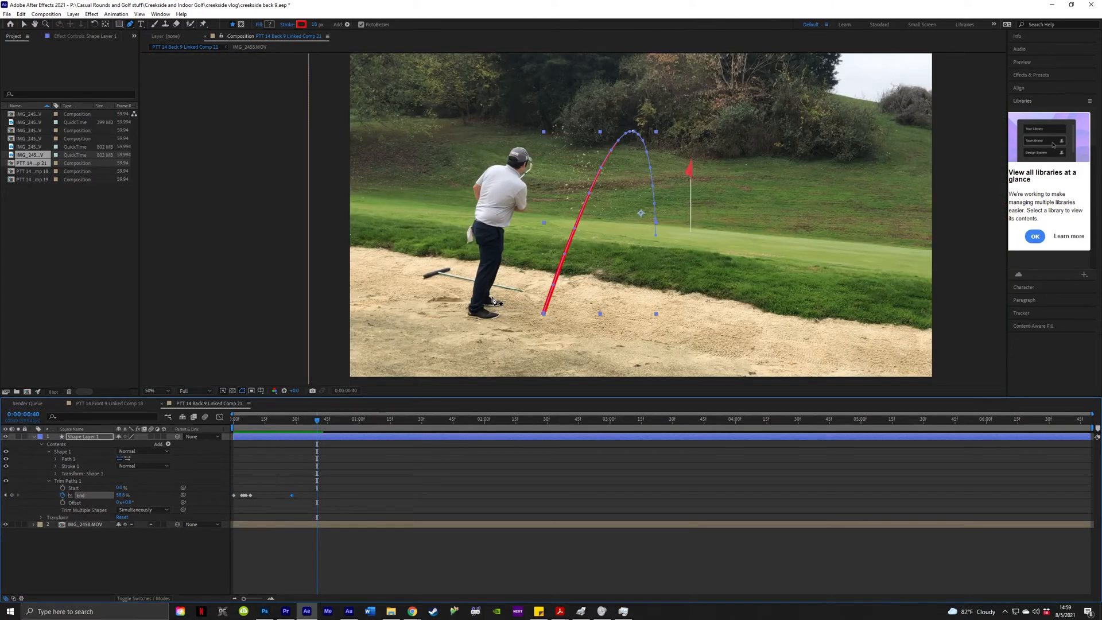
scroll(494, 301, up, 1)
drag(496, 301, 496, 324)
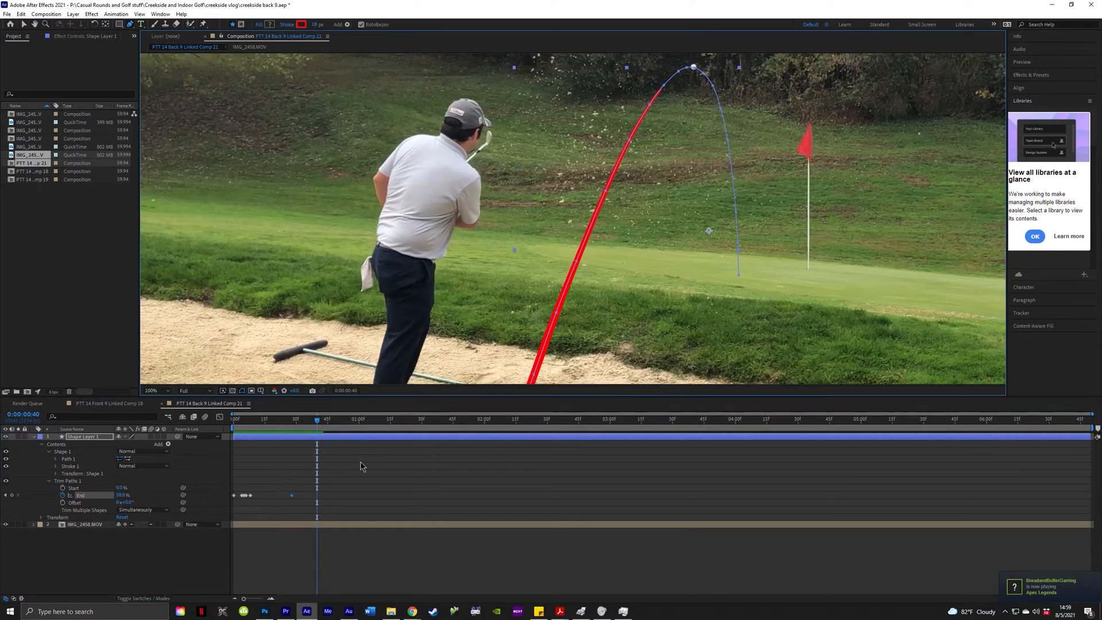
scroll(505, 237, up, 3)
scroll(396, 292, down, 2)
scroll(396, 292, down, 1)
click(256, 426)
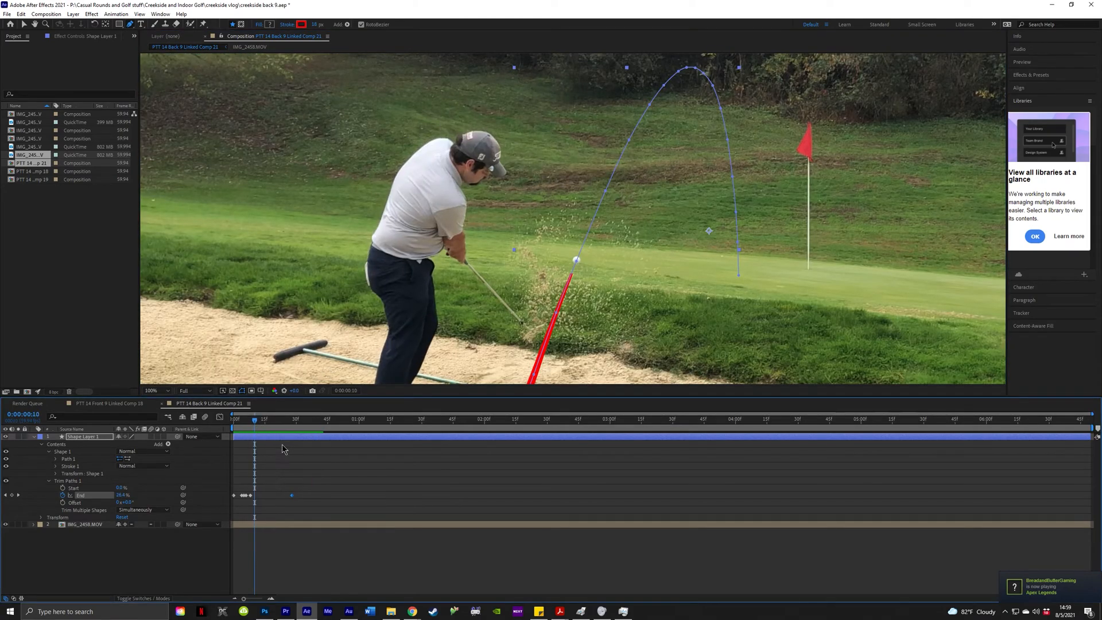
key(Page_Down)
key(Page_Down)
key(Page_Down)
key(Page_Down)
key(Page_Down)
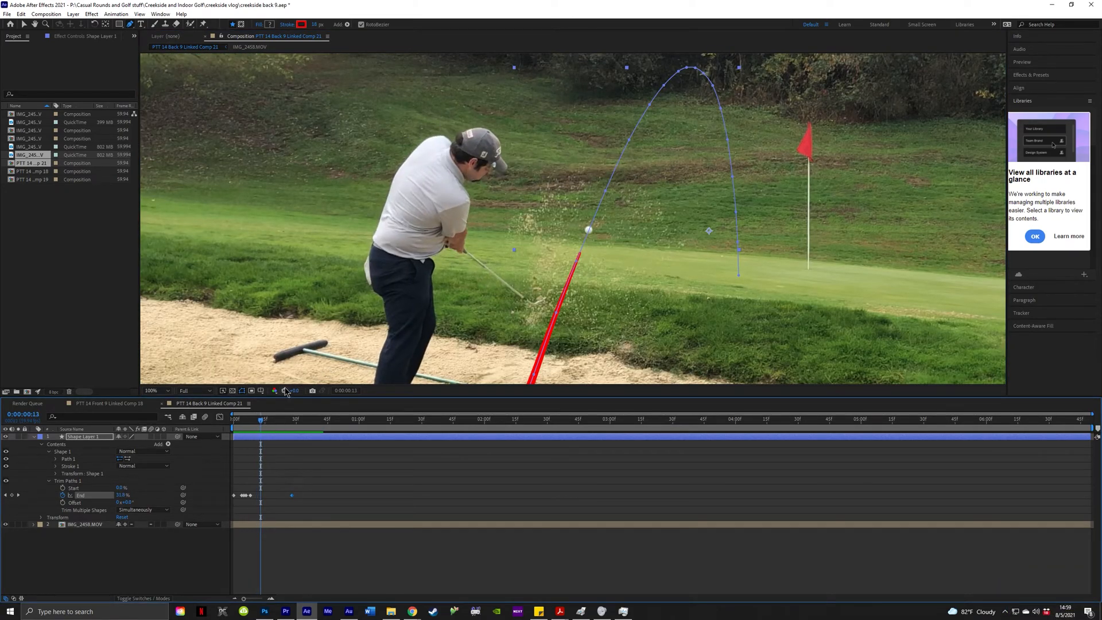
key(Page_Down)
key(Page_Down)
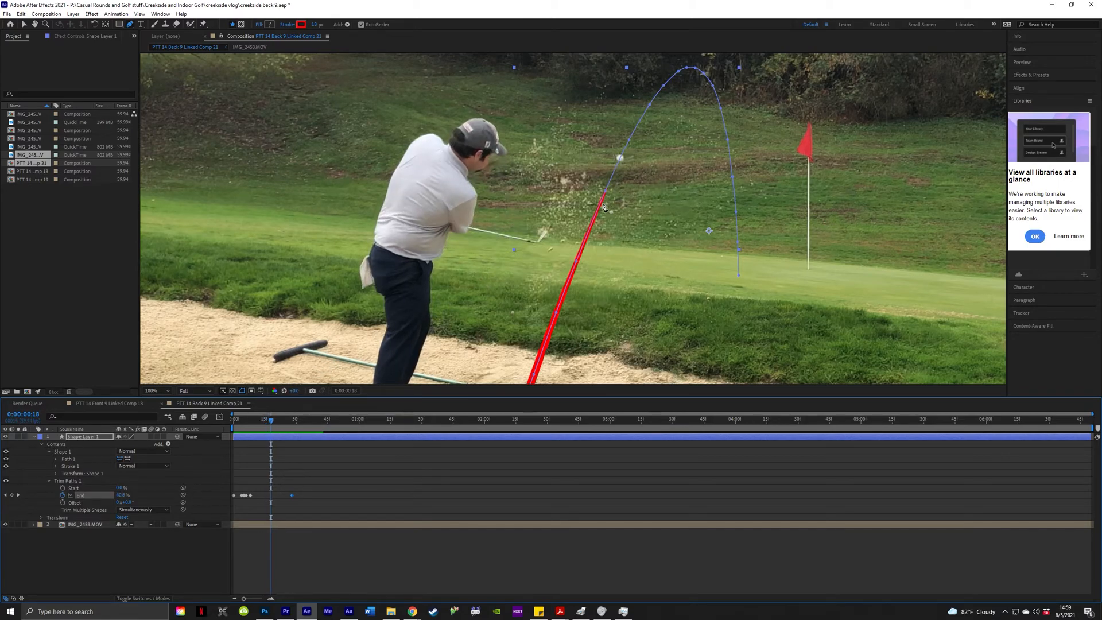
scroll(609, 192, up, 1)
key(Page_Down)
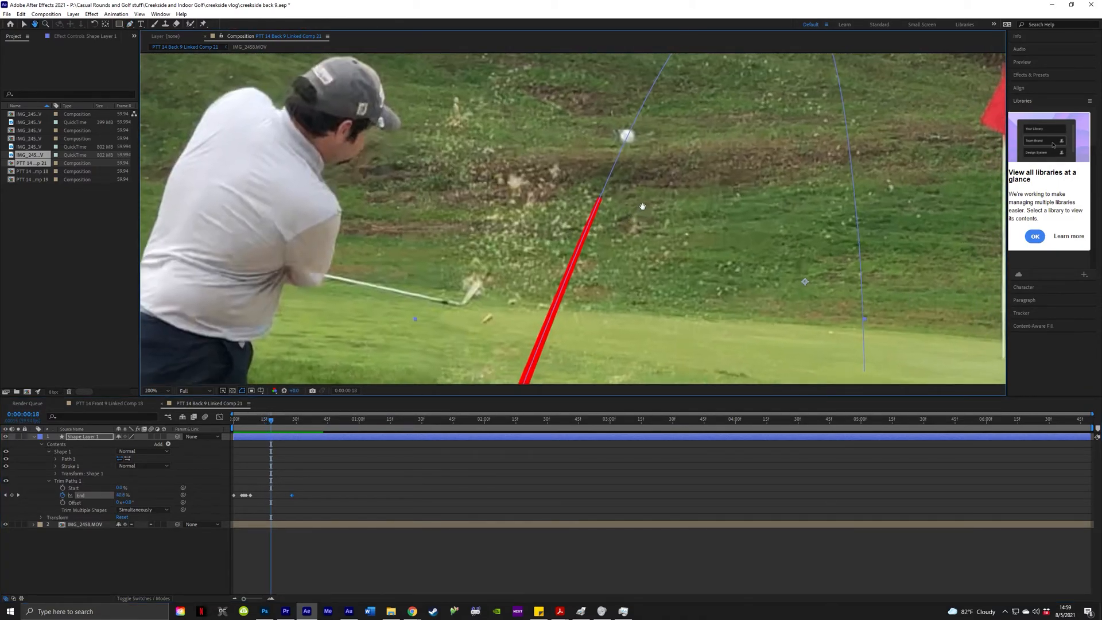
key(Page_Down)
key(Page_Down)
drag(711, 94, 653, 206)
key(Page_Down)
key(Page_Down)
key(Page_Down)
key(Page_Down)
key(Page_Down)
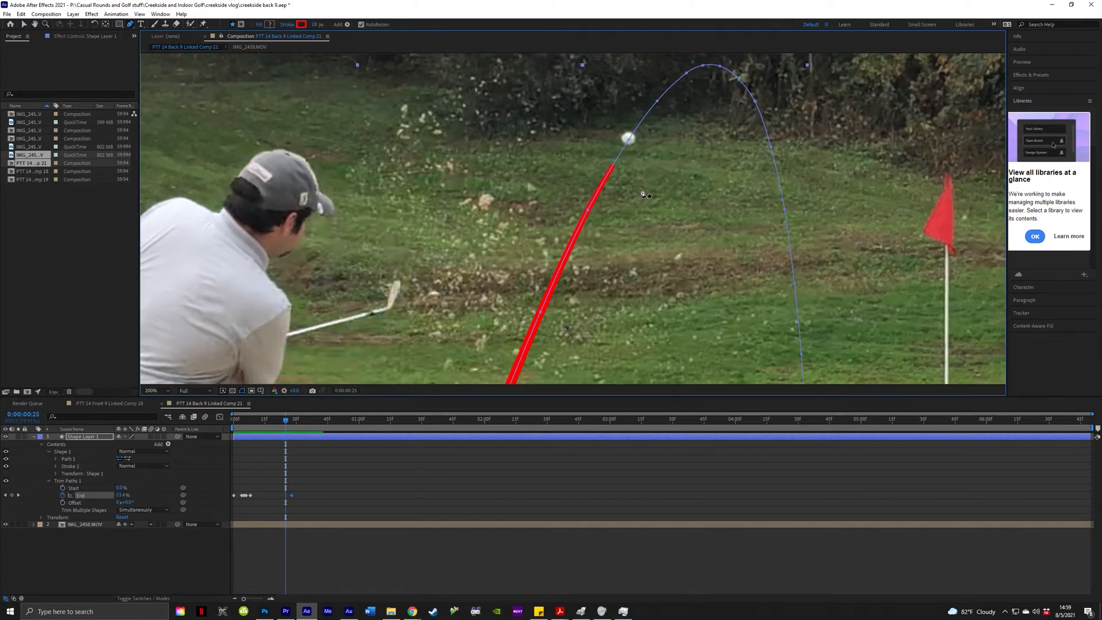
key(Page_Down)
key(Page_Down)
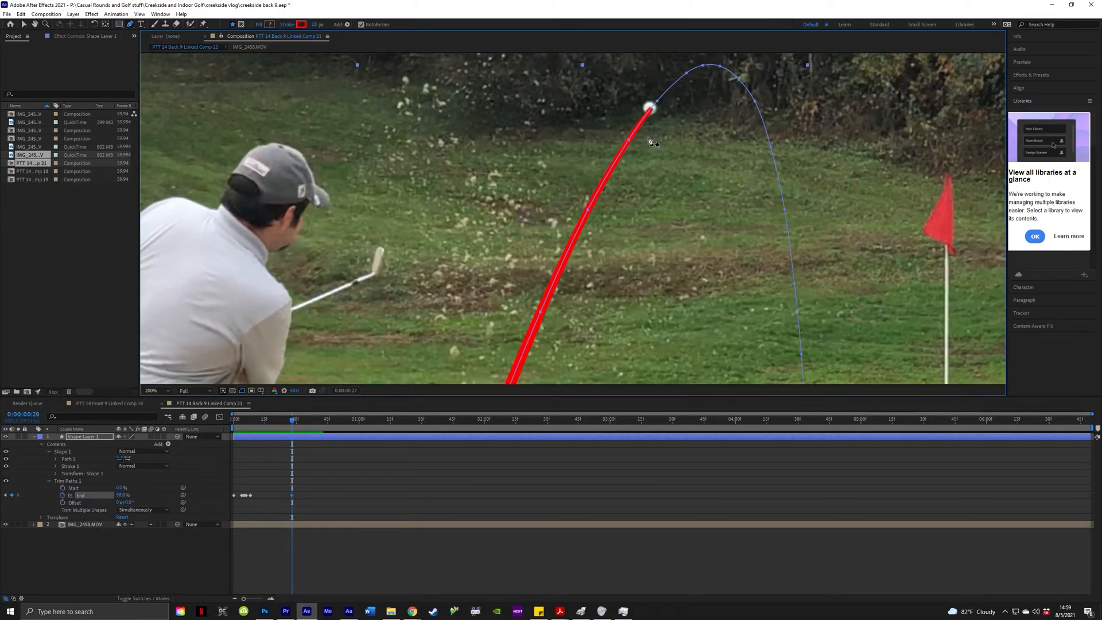
key(Page_Up)
key(Page_Up)
key(Page_Up)
key(Page_Up)
key(Page_Up)
scroll(586, 266, down, 1)
scroll(586, 268, down, 1)
scroll(588, 270, up, 1)
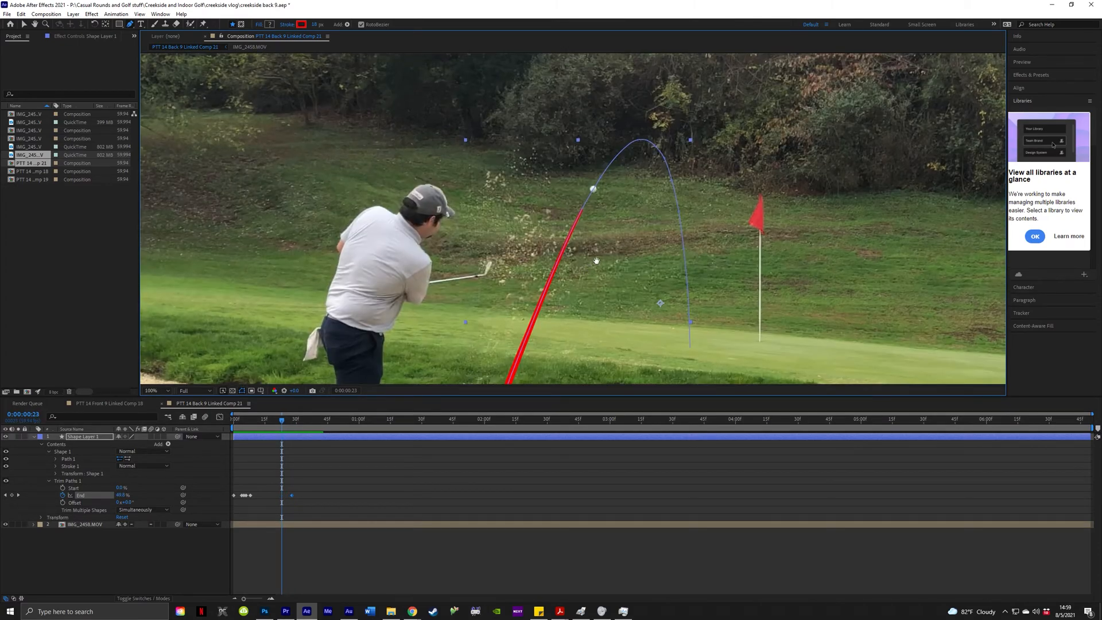
drag(571, 341, 604, 275)
key(Page_Up)
key(Page_Up)
key(Page_Up)
key(Page_Up)
key(Page_Up)
key(Page_Up)
key(Page_Up)
key(Page_Up)
key(Page_Up)
key(Page_Up)
key(Page_Up)
key(Page_Up)
key(Page_Up)
key(Page_Up)
key(Page_Up)
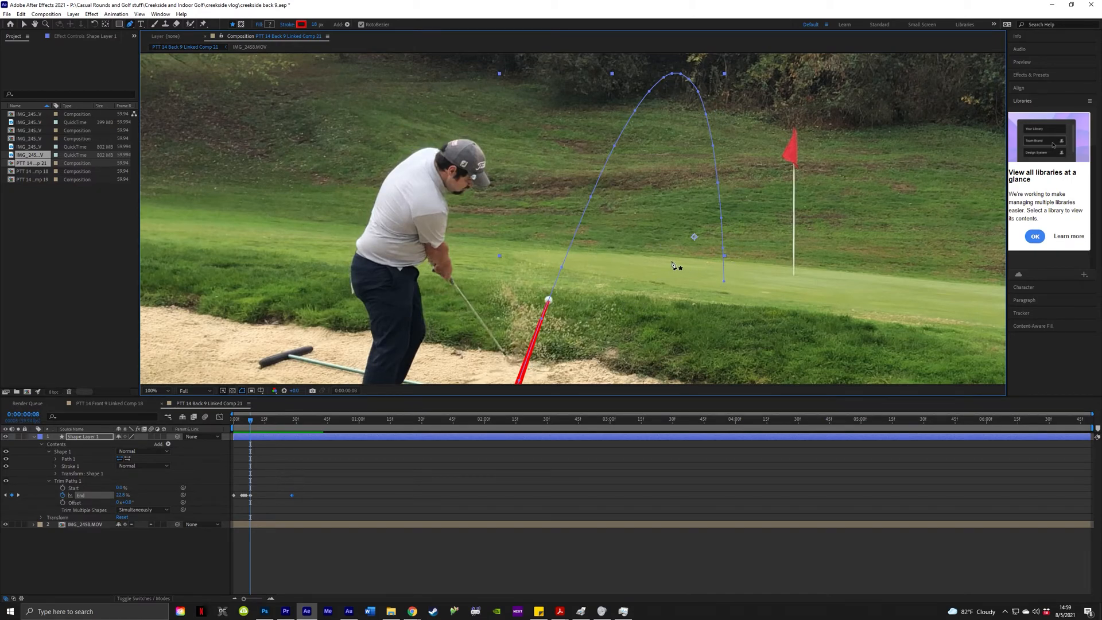
key(Page_Down)
key(Page_Down)
key(Page_Down)
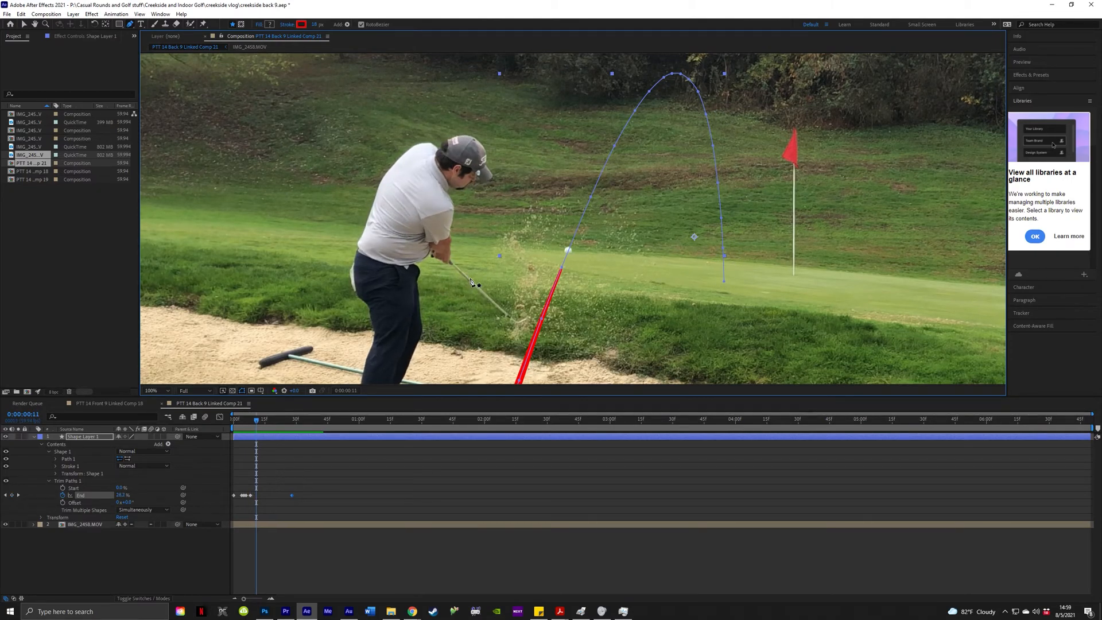
key(Page_Down)
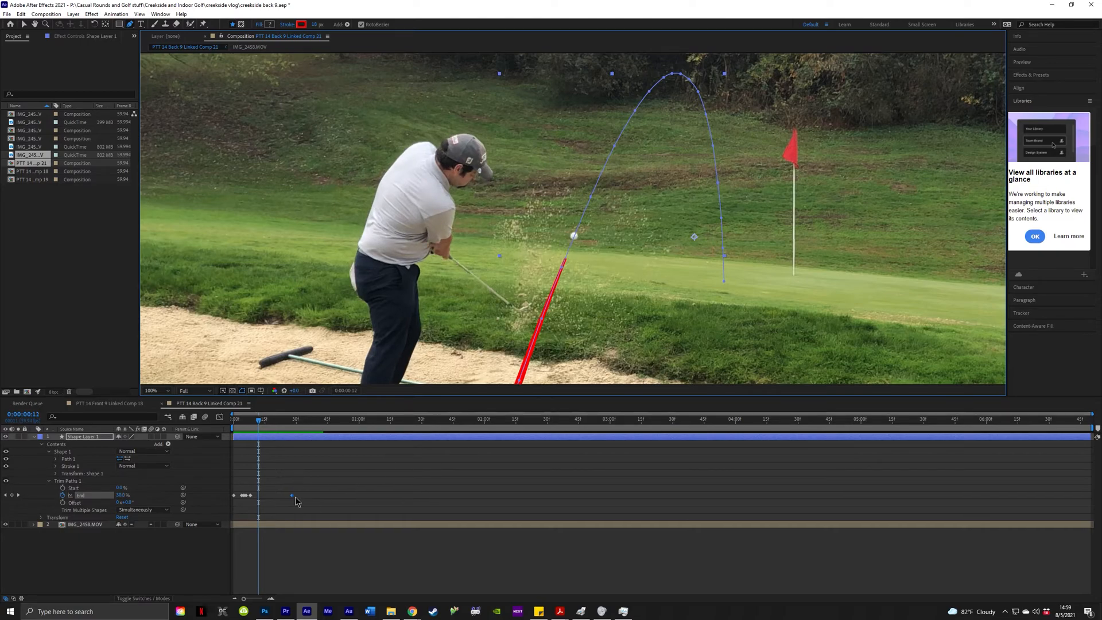
click(339, 489)
key(Page_Up)
key(Page_Up)
key(Page_Up)
key(Page_Up)
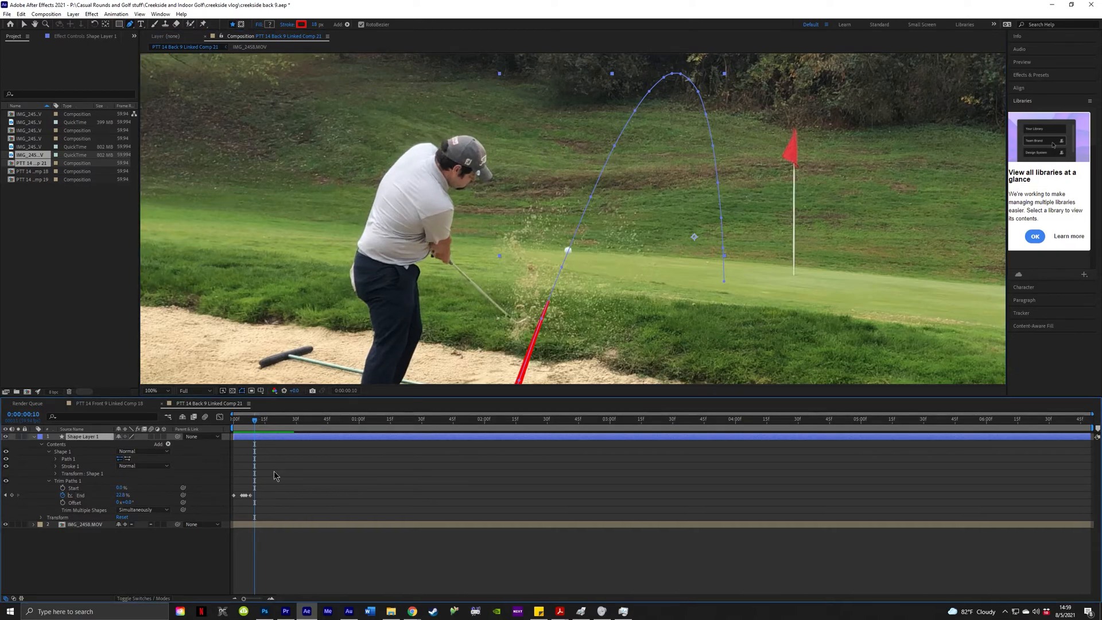
scroll(581, 284, up, 1)
Pan toward the ball, compare nearby frames, and scrub End to reach it.
drag(565, 287, 591, 227)
key(Page_Down)
key(Page_Down)
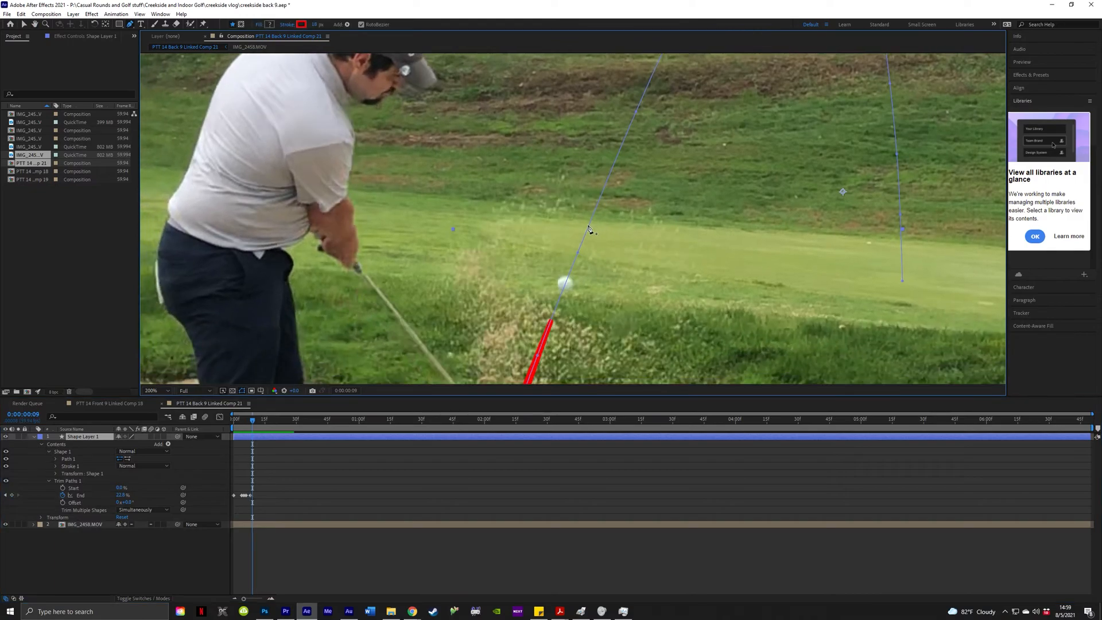
key(Page_Down)
key(Page_Down)
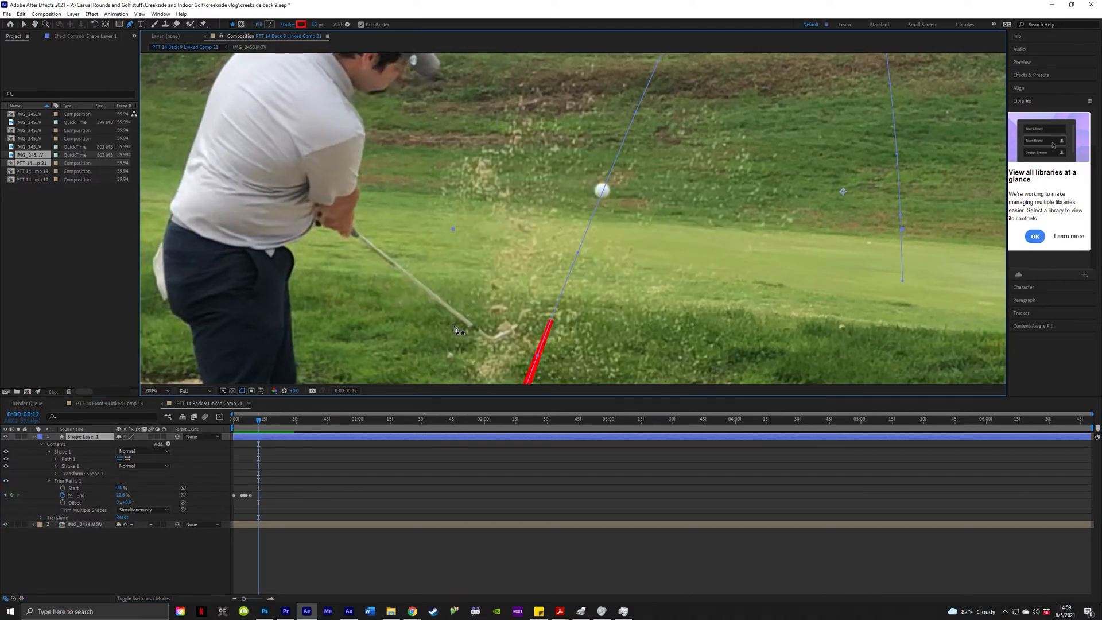
key(Page_Up)
key(Page_Up)
key(Page_Up)
key(Page_Down)
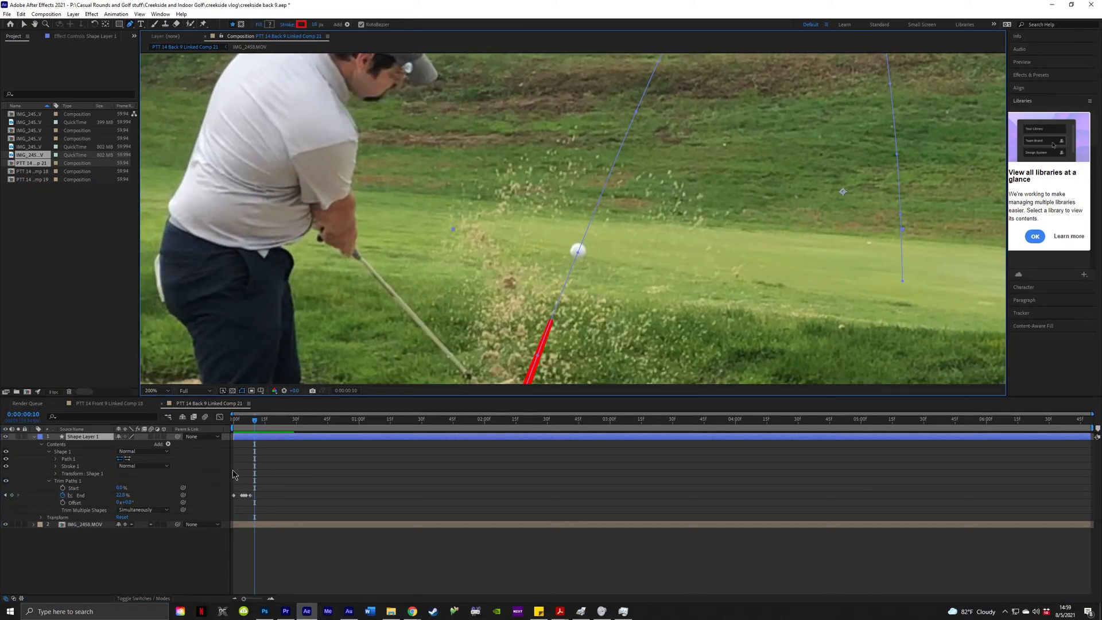
key(Page_Up)
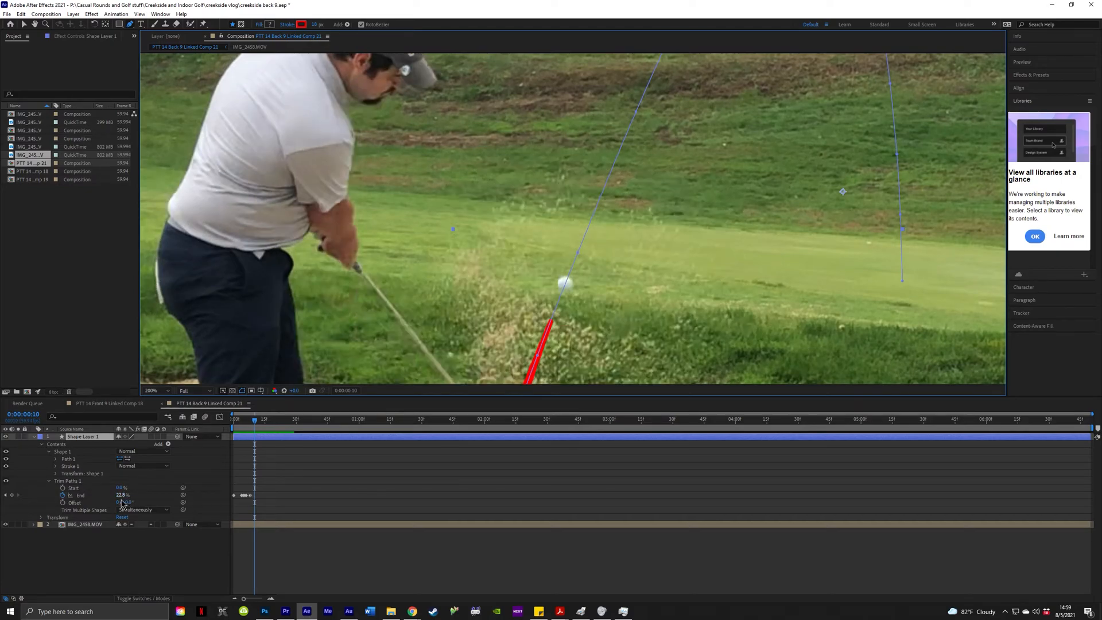
key(Page_Down)
drag(124, 495, 126, 496)
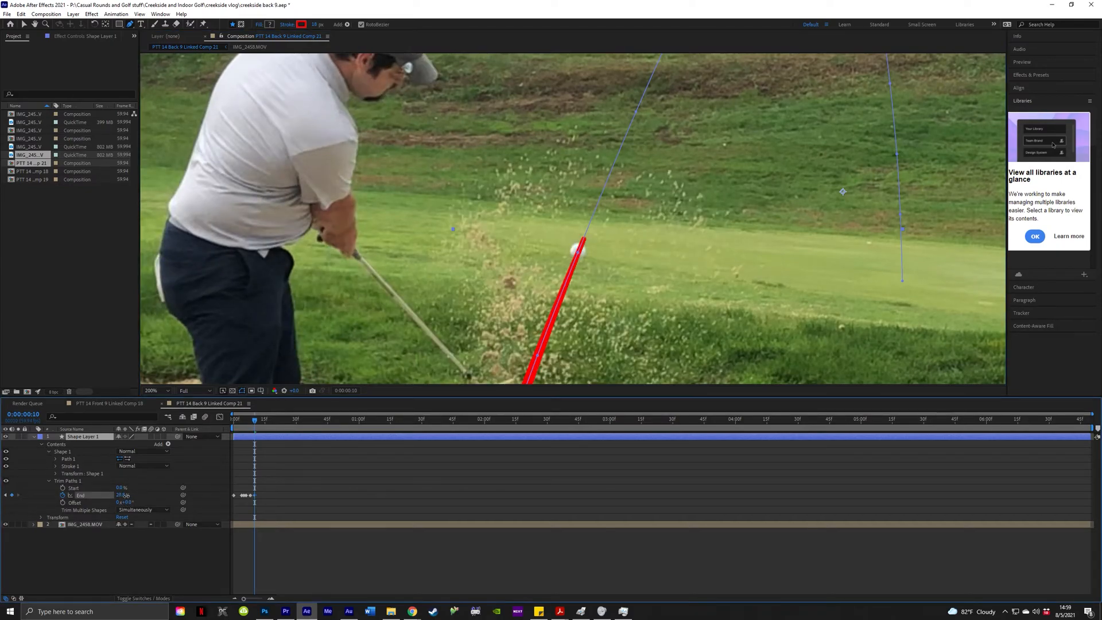
Advance a few frames and key End up to 42.5% to meet the ball.
key(Page_Down)
key(Page_Down)
key(Page_Down)
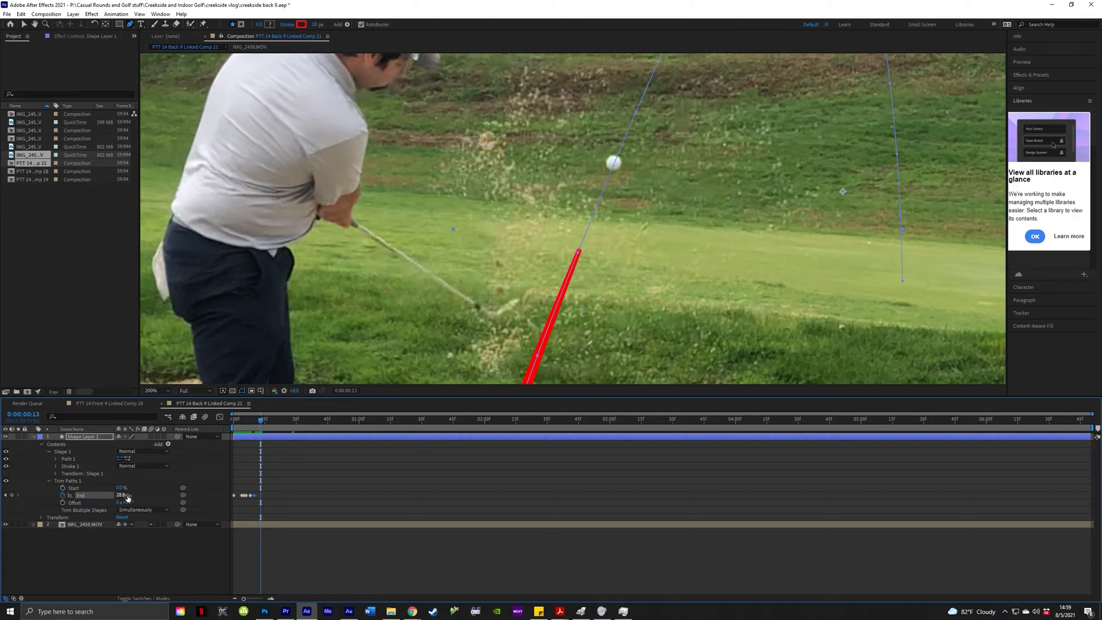
drag(126, 496, 128, 495)
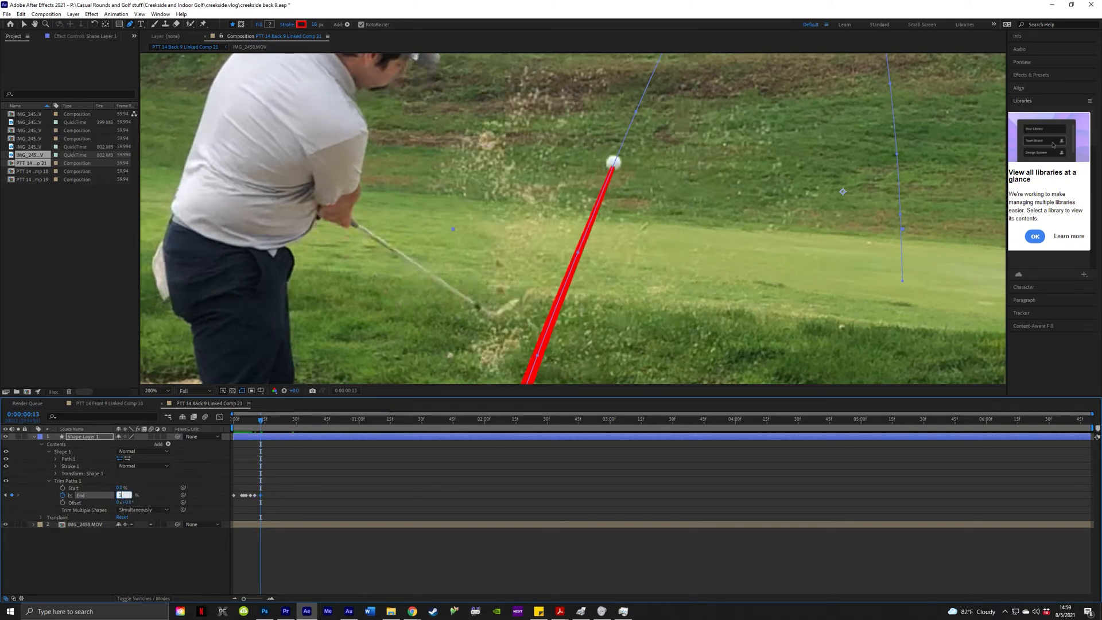
key(Page_Down)
key(Page_Down)
key(Page_Down)
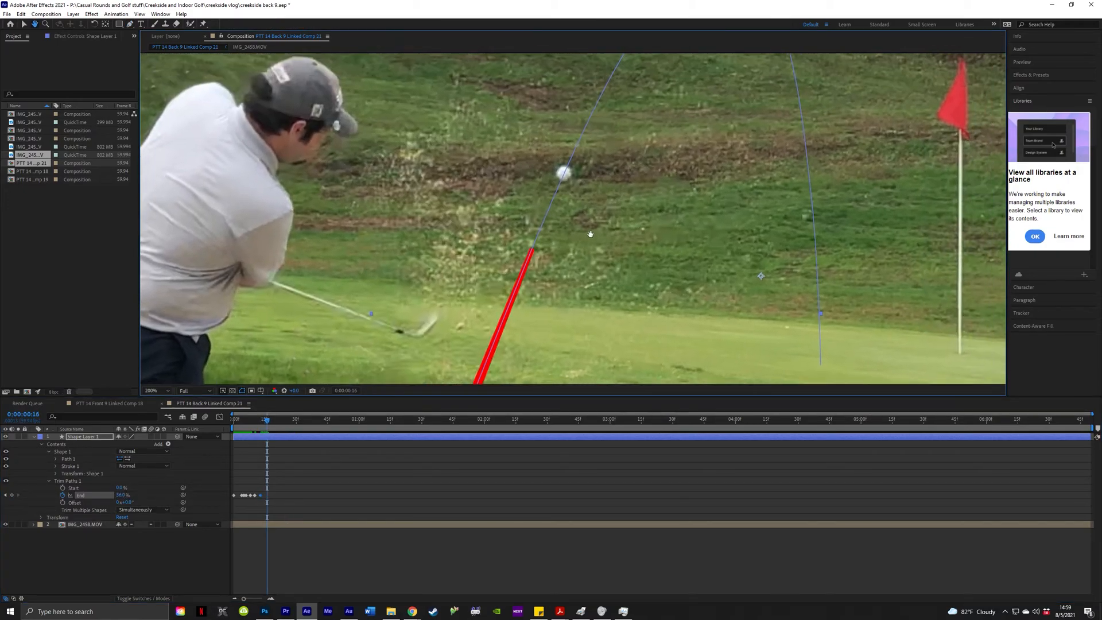
drag(124, 495, 127, 495)
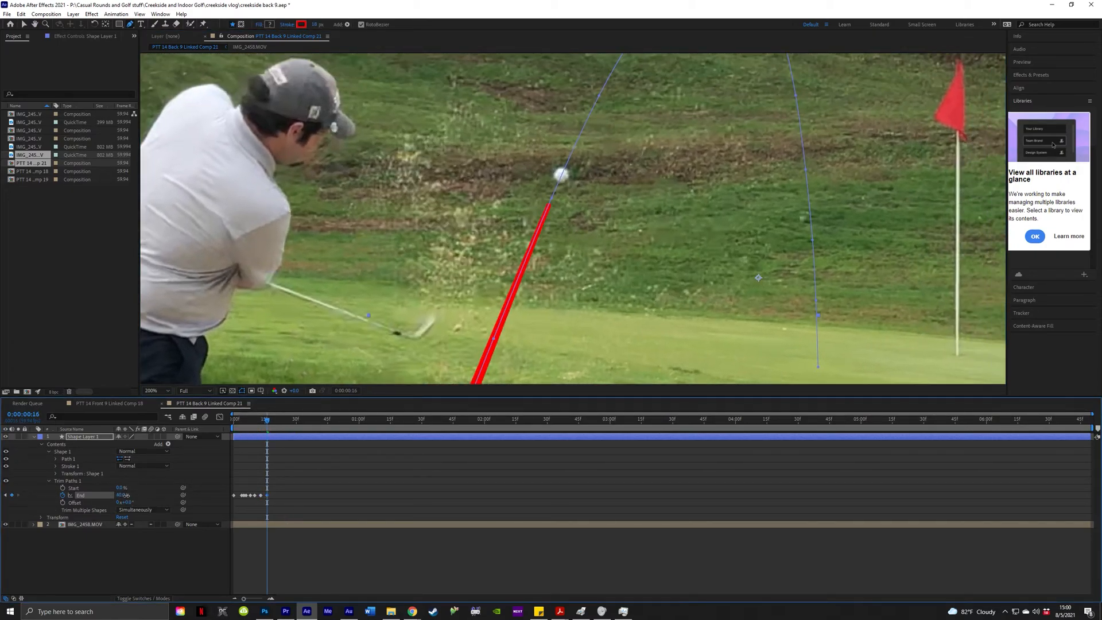
click(125, 495)
key(Return)
Key End at 51% on frame 21 so the tracer meets the ball.
key(Page_Down)
key(Page_Down)
key(Page_Down)
key(Page_Down)
key(Page_Down)
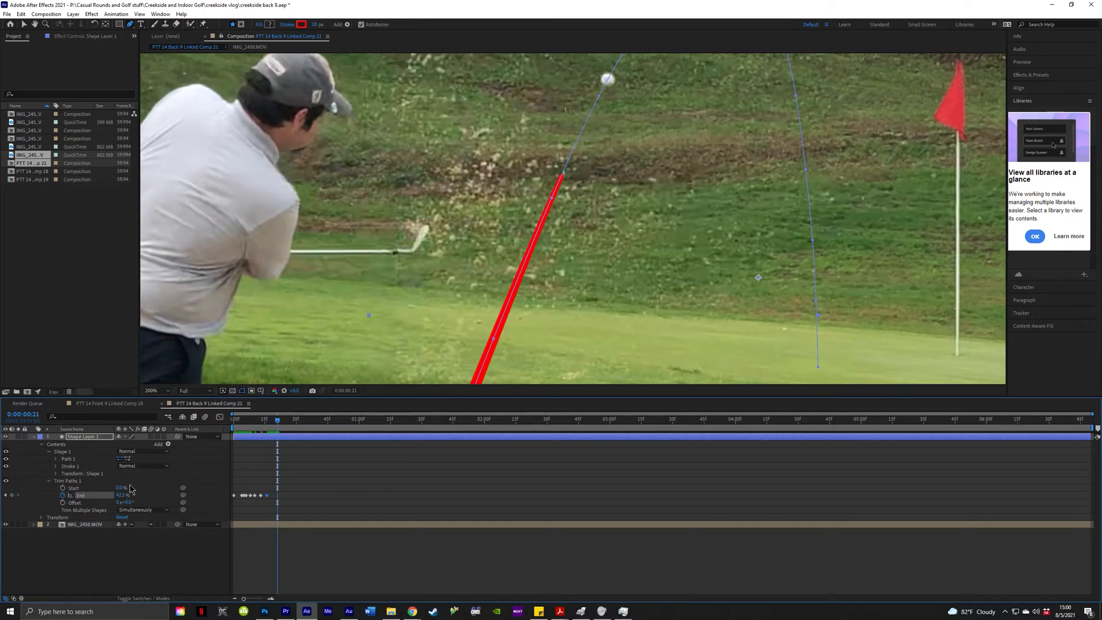
drag(124, 496, 125, 498)
click(123, 496)
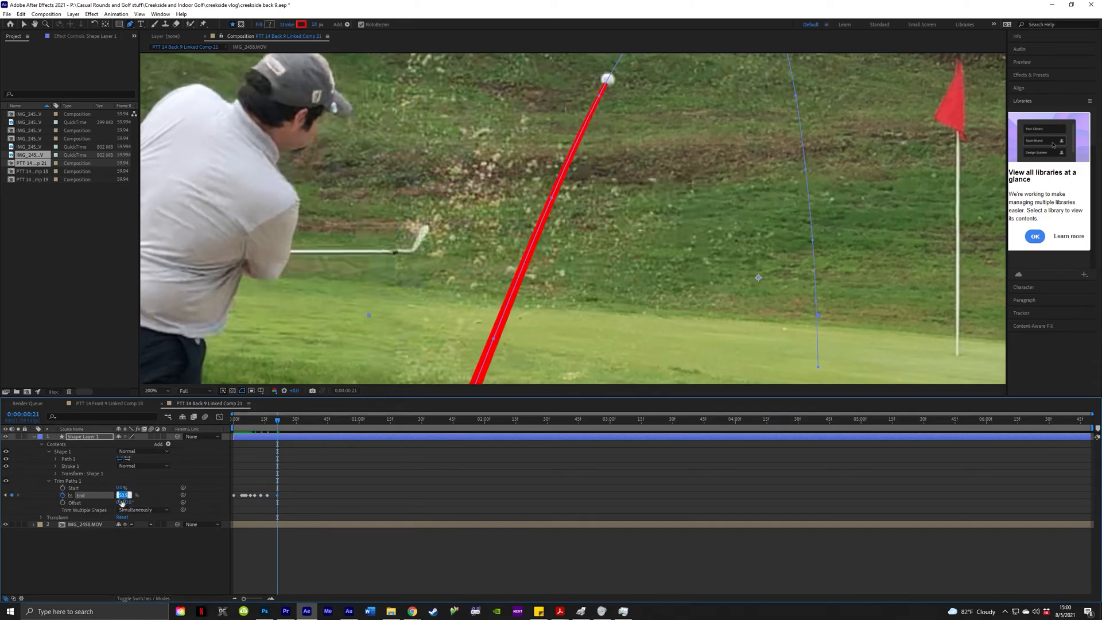
text(51)
key(Return)
key(Page_Up)
key(Page_Up)
key(Page_Up)
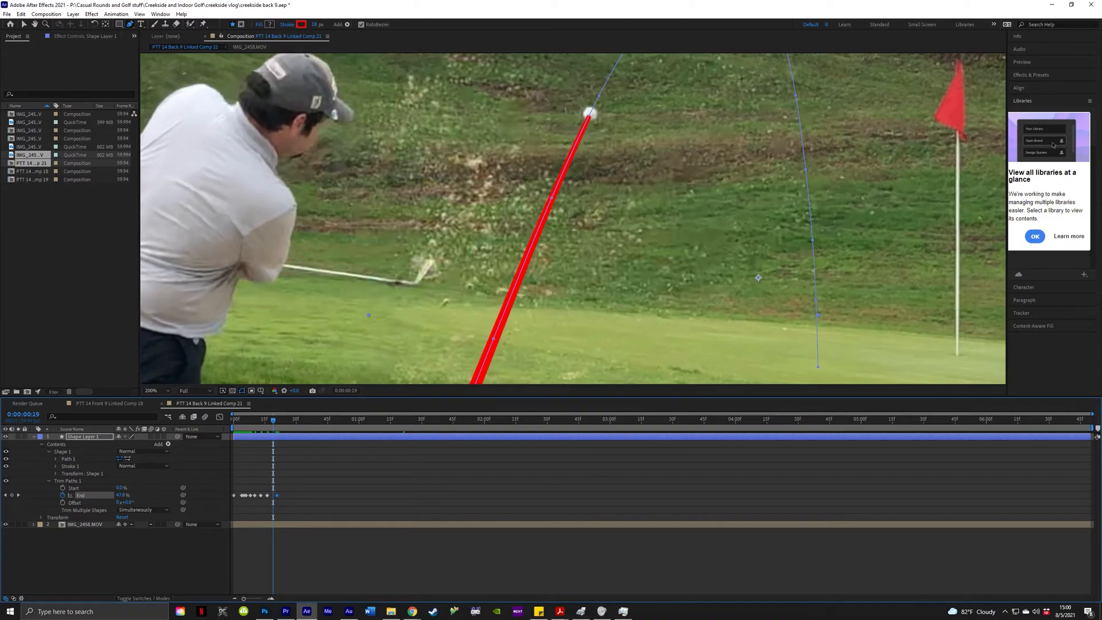
Pan to show the whole arc and extend End at frame 34.
drag(725, 132, 617, 253)
key(Page_Down)
key(Page_Down)
key(Page_Down)
key(Page_Down)
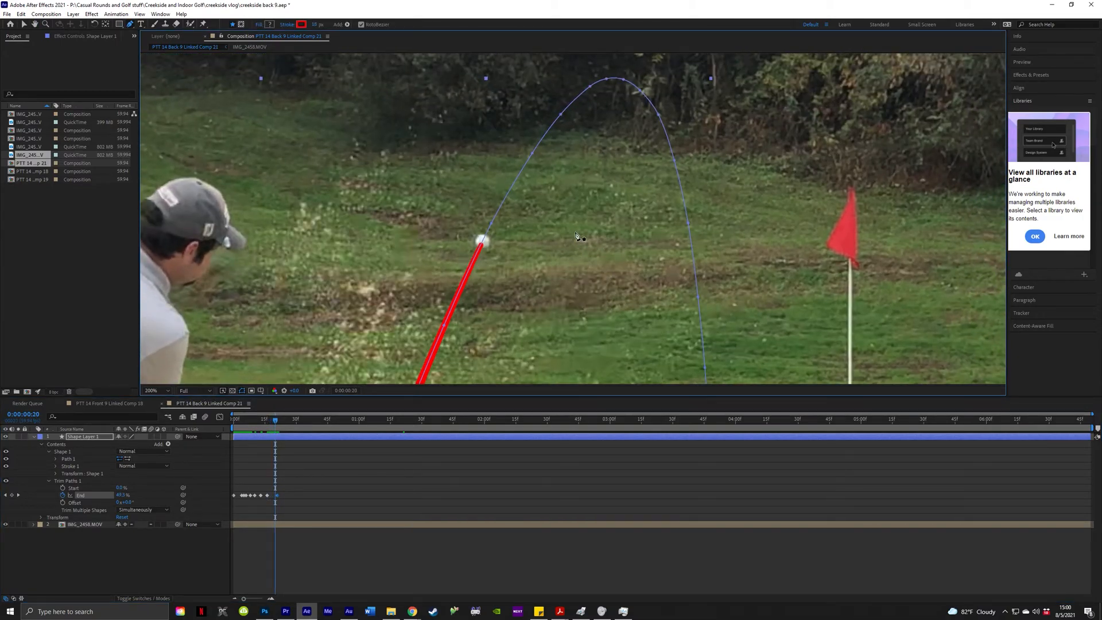
key(g)
key(ctrl+Right)
key(ctrl+Right)
key(ctrl+Right)
key(ctrl+Right)
key(ctrl+Right)
key(ctrl+Right)
key(ctrl+Right)
key(ctrl+Right)
key(ctrl+Right)
key(ctrl+Right)
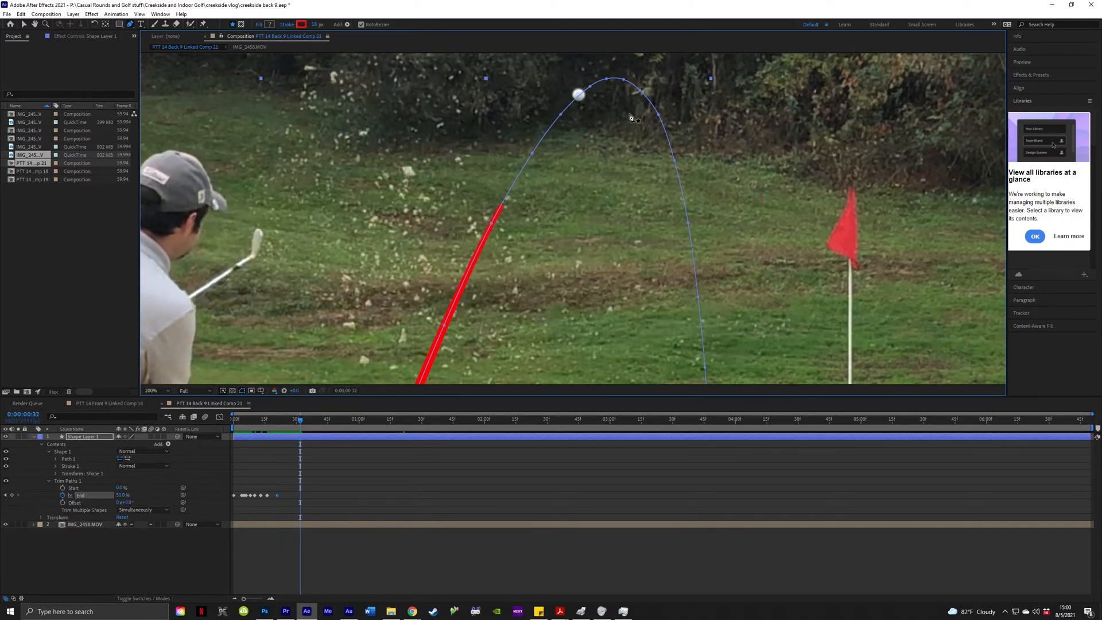
key(ctrl+Left)
key(ctrl+Left)
key(ctrl+Left)
key(ctrl+Left)
key(ctrl+Left)
key(ctrl+Left)
key(ctrl+Left)
key(ctrl+Left)
key(ctrl+Left)
key(ctrl+Left)
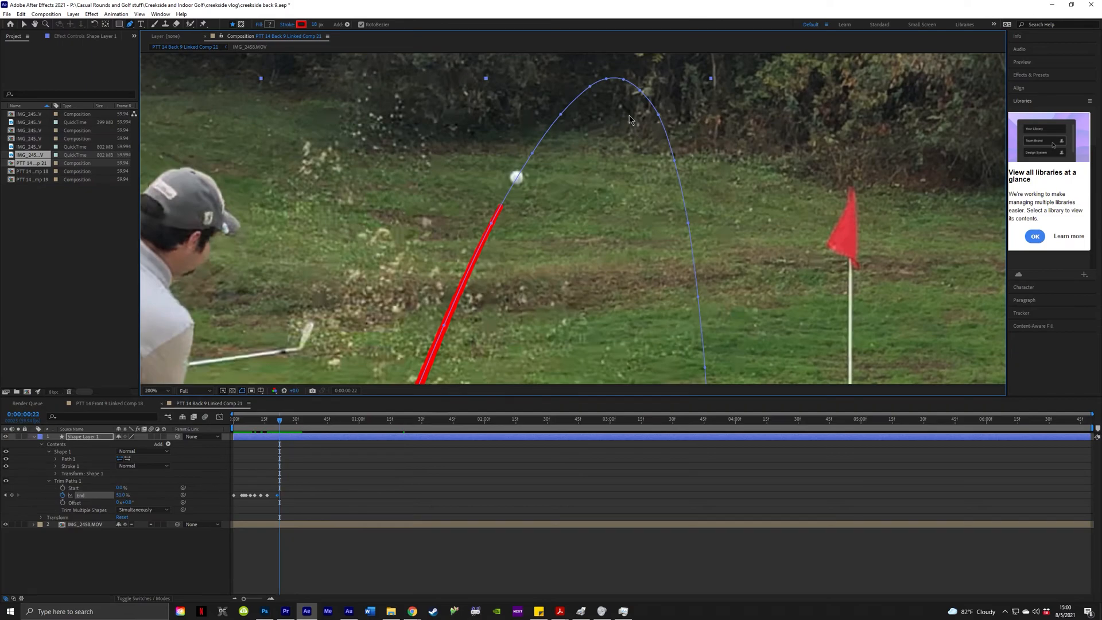
key(ctrl+Right)
key(ctrl+Right)
key(ctrl+Right)
key(ctrl+Right)
key(ctrl+Right)
key(ctrl+Right)
key(ctrl+Right)
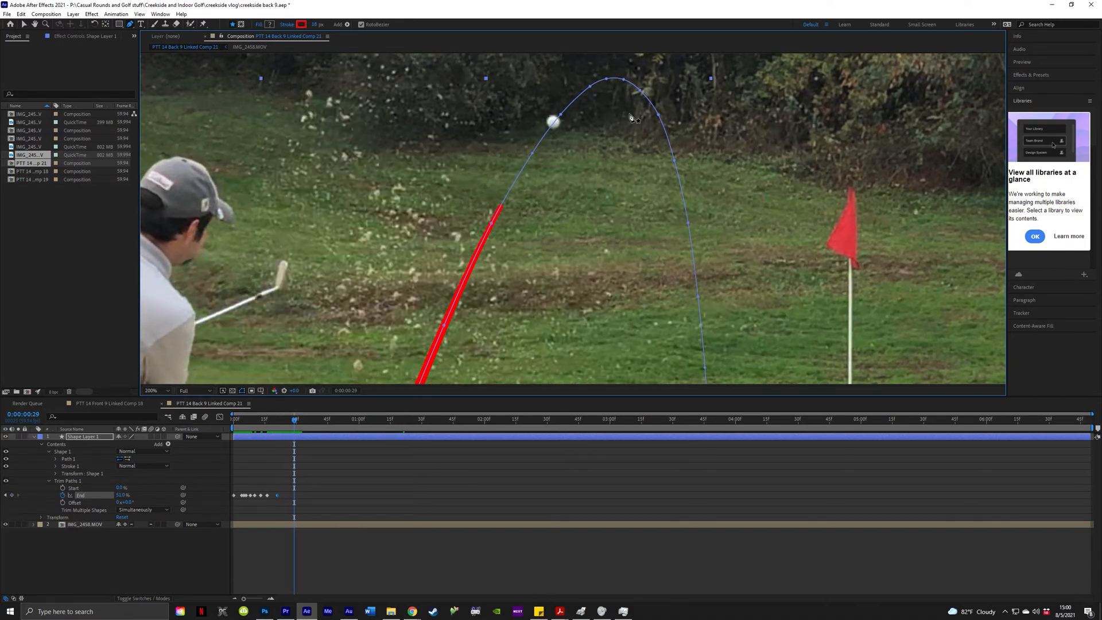
key(ctrl+Right)
key(ctrl+Right)
key(ctrl+Right)
key(ctrl+Right)
key(ctrl+Right)
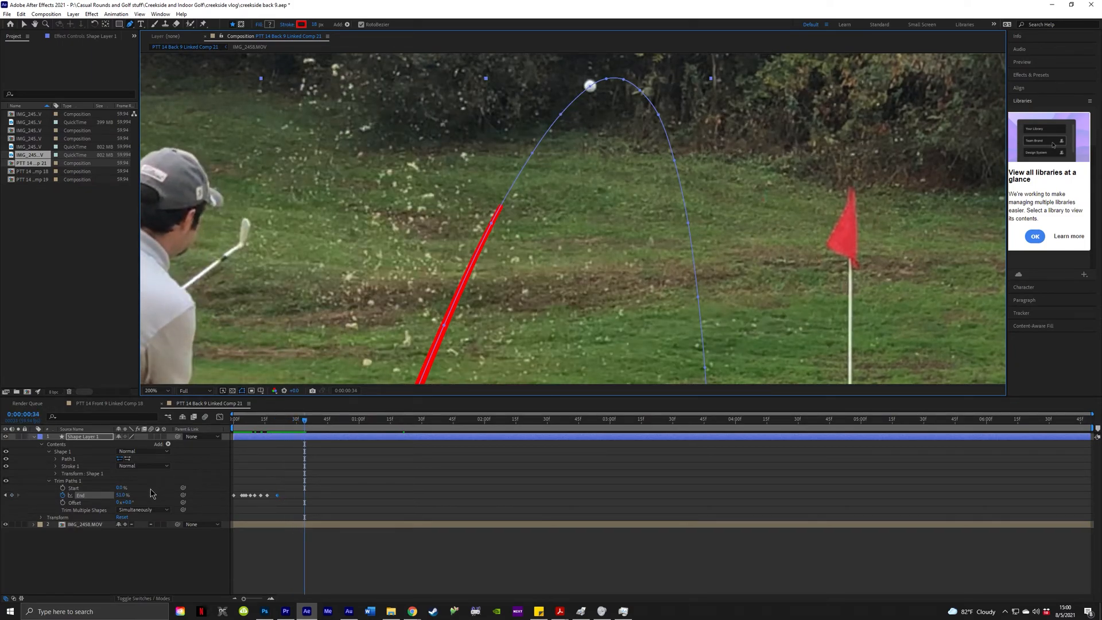
mouse_move(122, 495)
mouse_down()
mouse_move(164, 495)
mouse_move(127, 496)
mouse_up()
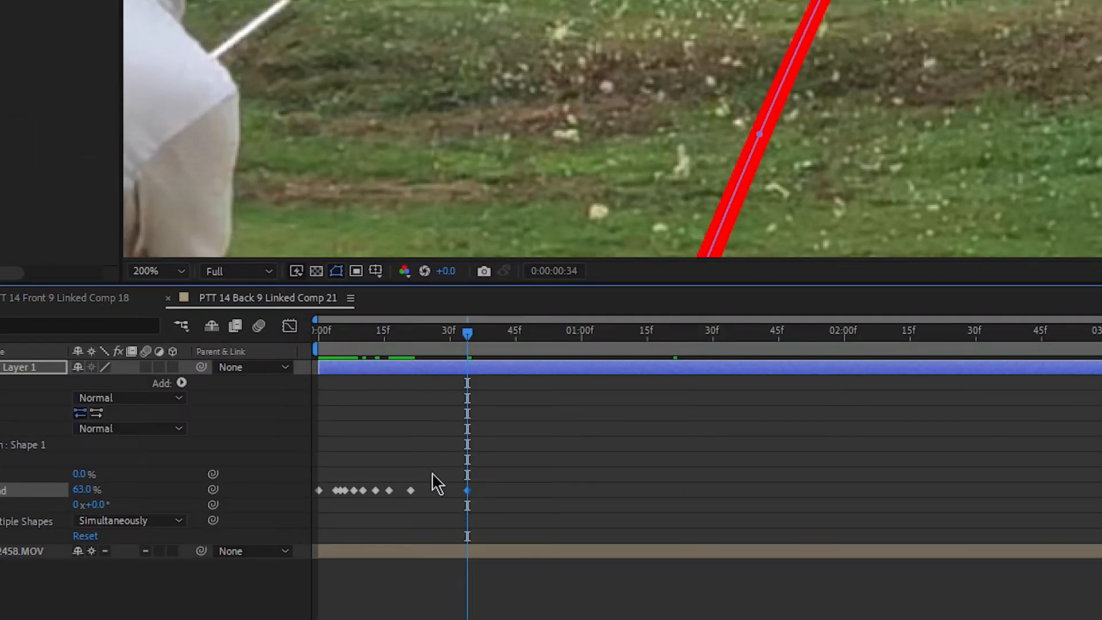
Compare surrounding frames and key End at 57% on frame 26.
key(Page_Up)
key(Page_Up)
key(Page_Up)
key(Page_Up)
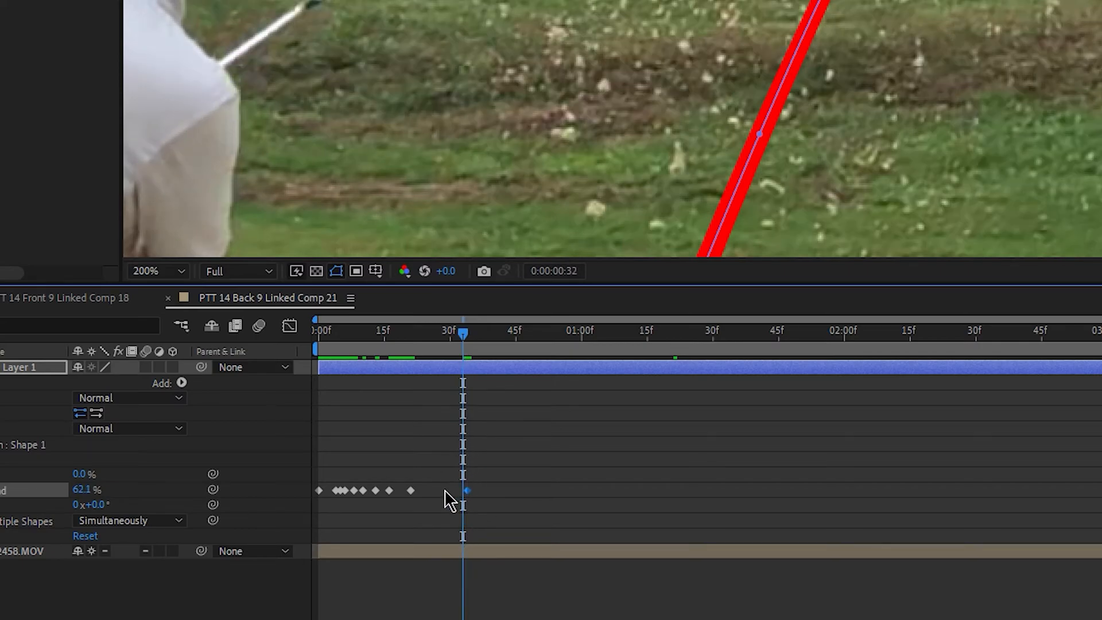
key(Page_Up)
key(Page_Up)
key(Page_Up)
key(Page_Up)
key(Page_Up)
key(Page_Up)
key(Page_Up)
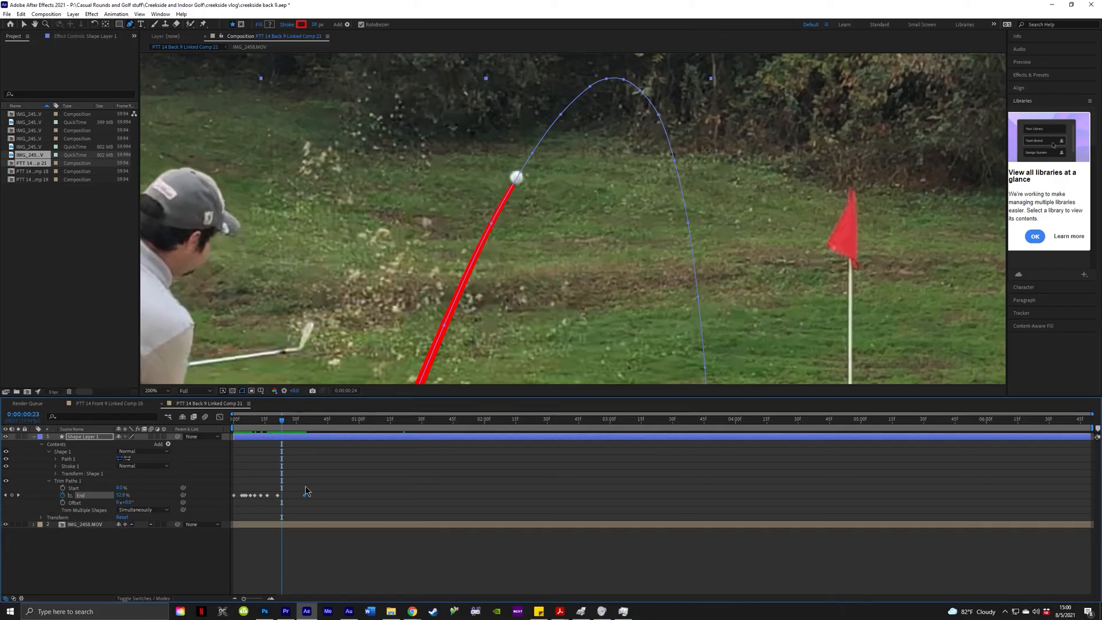
key(Page_Down)
key(Page_Down)
key(Page_Down)
key(Page_Down)
key(Page_Down)
key(Page_Down)
key(Page_Down)
key(Page_Down)
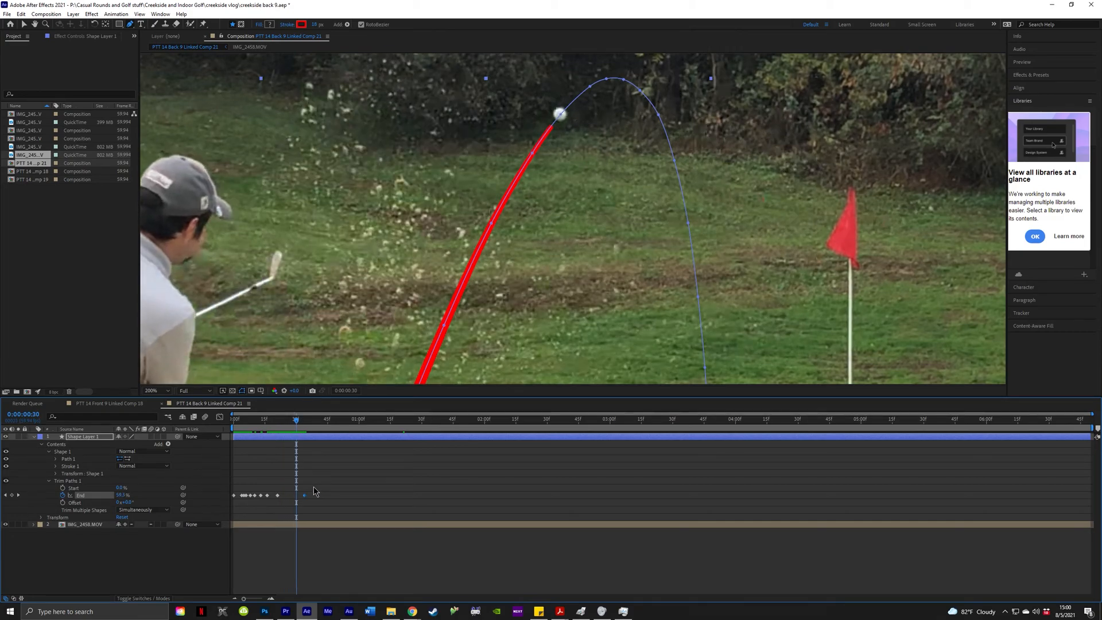
key(Page_Up)
key(Page_Up)
key(Page_Up)
key(Page_Up)
key(Page_Up)
key(Page_Up)
key(Page_Up)
key(Page_Up)
key(Page_Down)
key(Page_Down)
key(Page_Down)
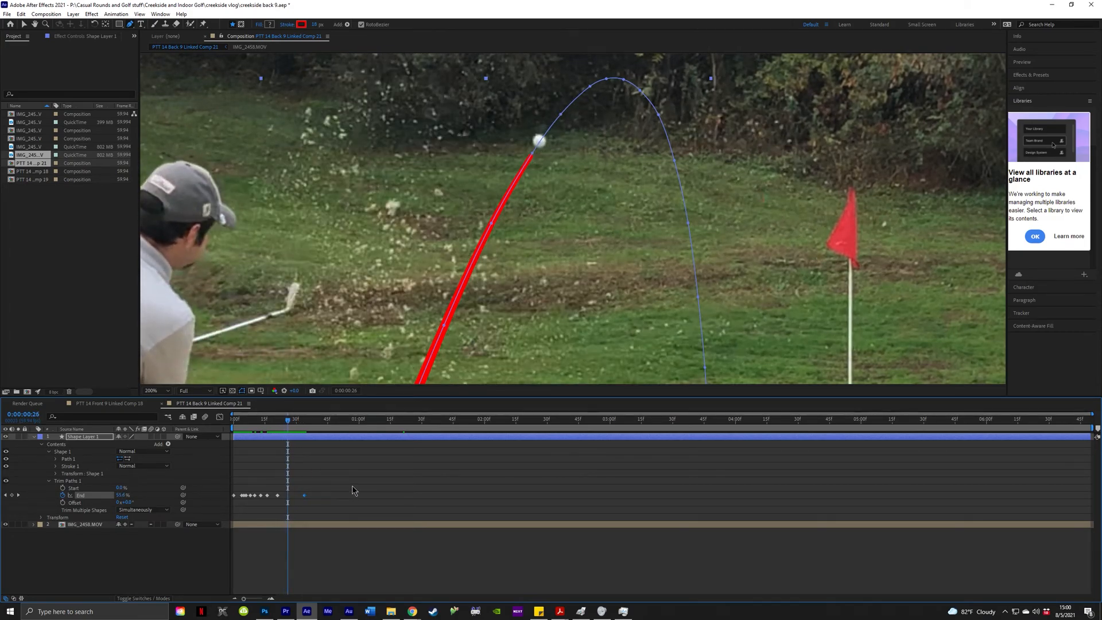
click(123, 496)
text(57)
key(Return)
Recheck neighbouring frames and lower End to 56% at frame 26.
key(Page_Down)
key(Page_Down)
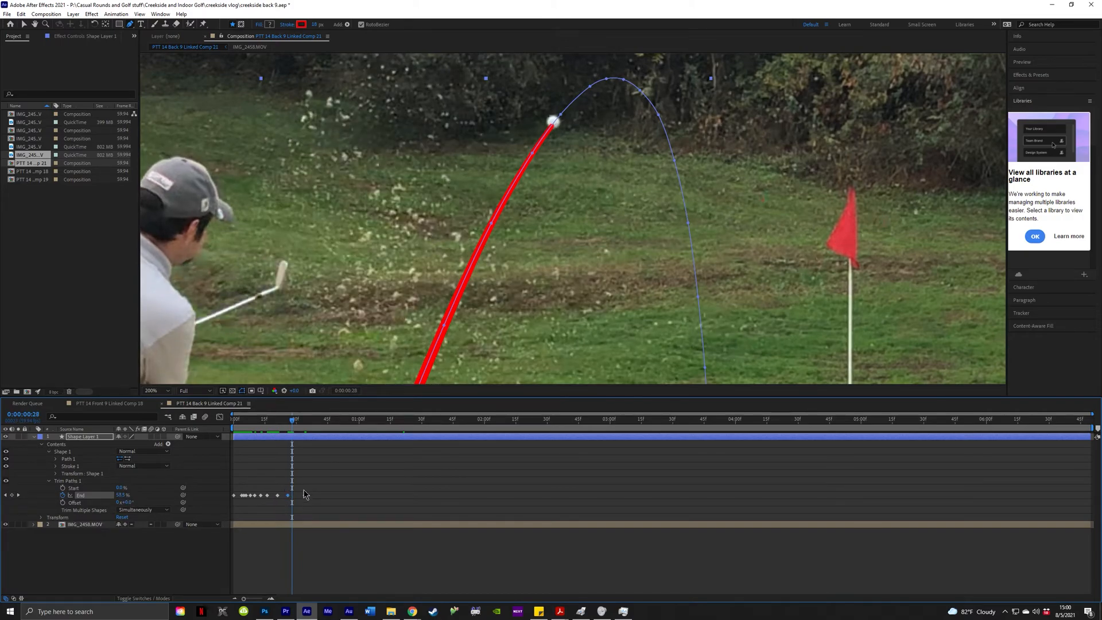
key(Page_Up)
key(Page_Up)
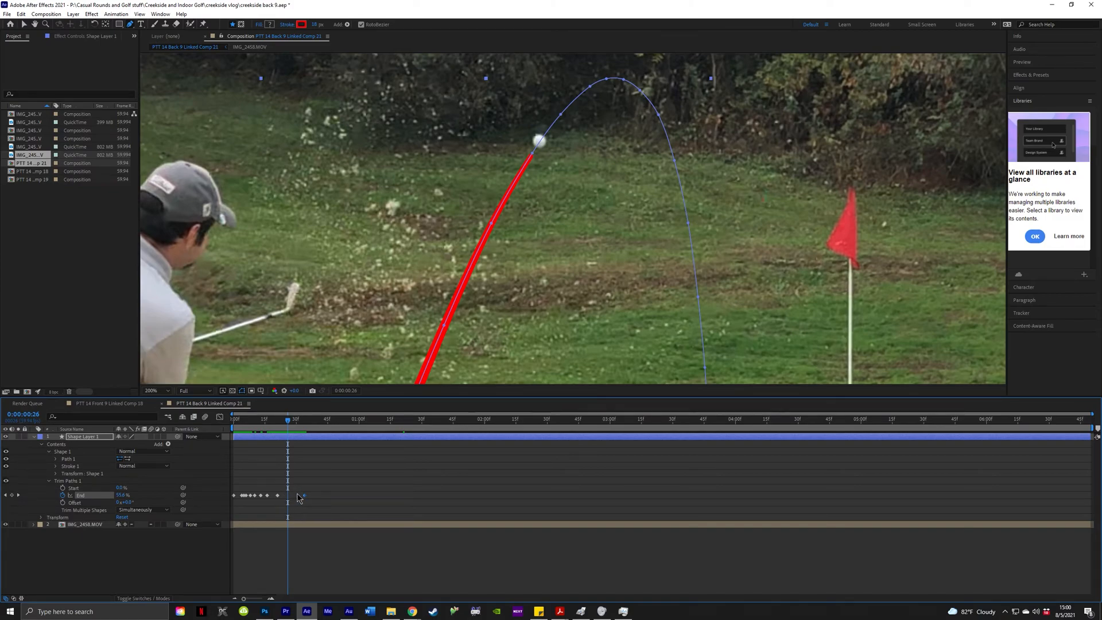
key(Page_Up)
key(Page_Up)
key(Page_Up)
key(Page_Up)
key(Page_Up)
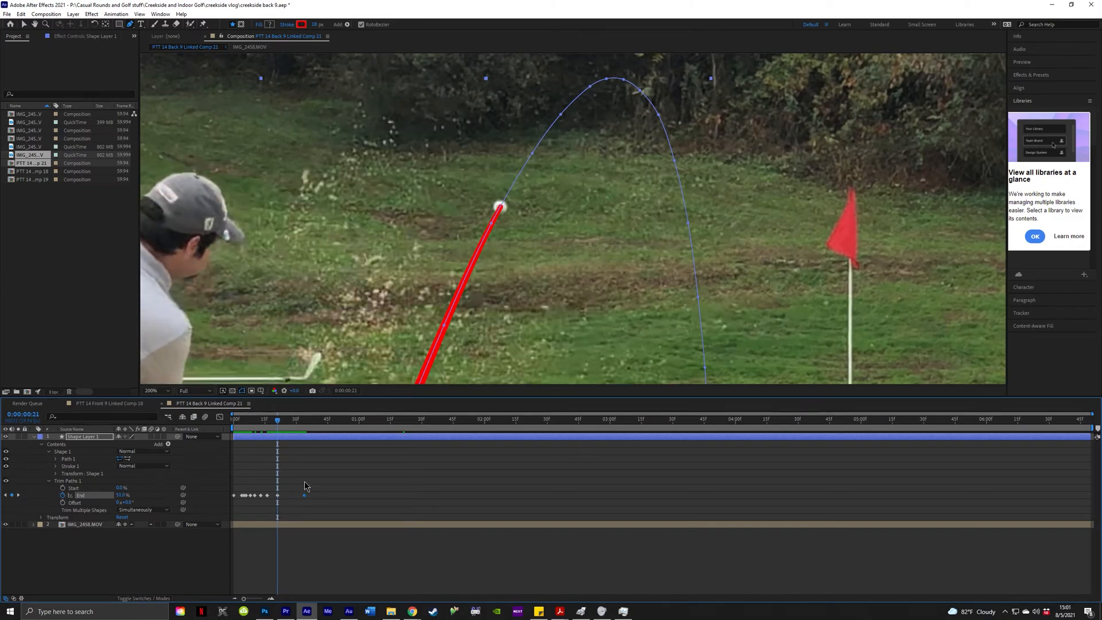
key(Page_Down)
key(Page_Down)
key(Page_Down)
key(Page_Down)
key(Page_Down)
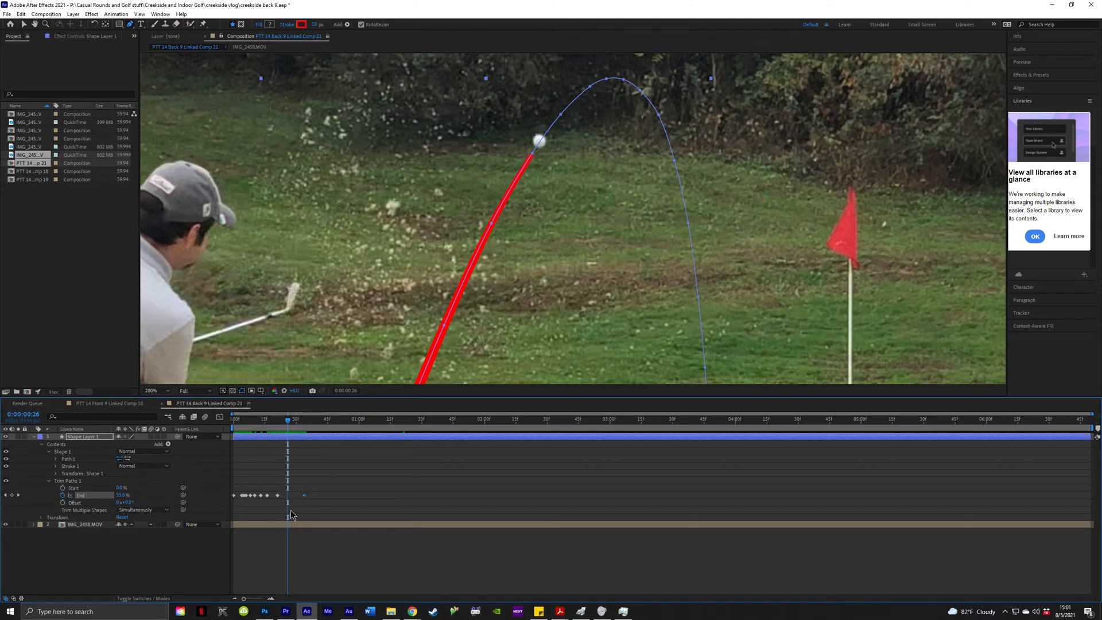
key(Page_Down)
key(Page_Up)
key(Page_Up)
key(Page_Up)
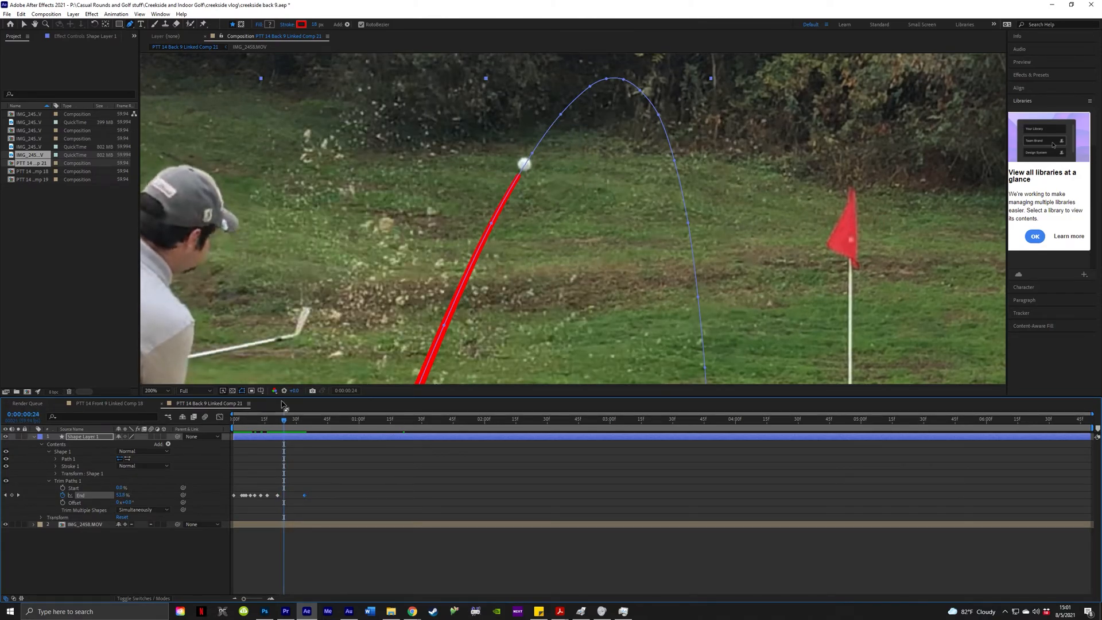
key(Page_Down)
Set End back to 57% and step forward a frame.
key(Page_Down)
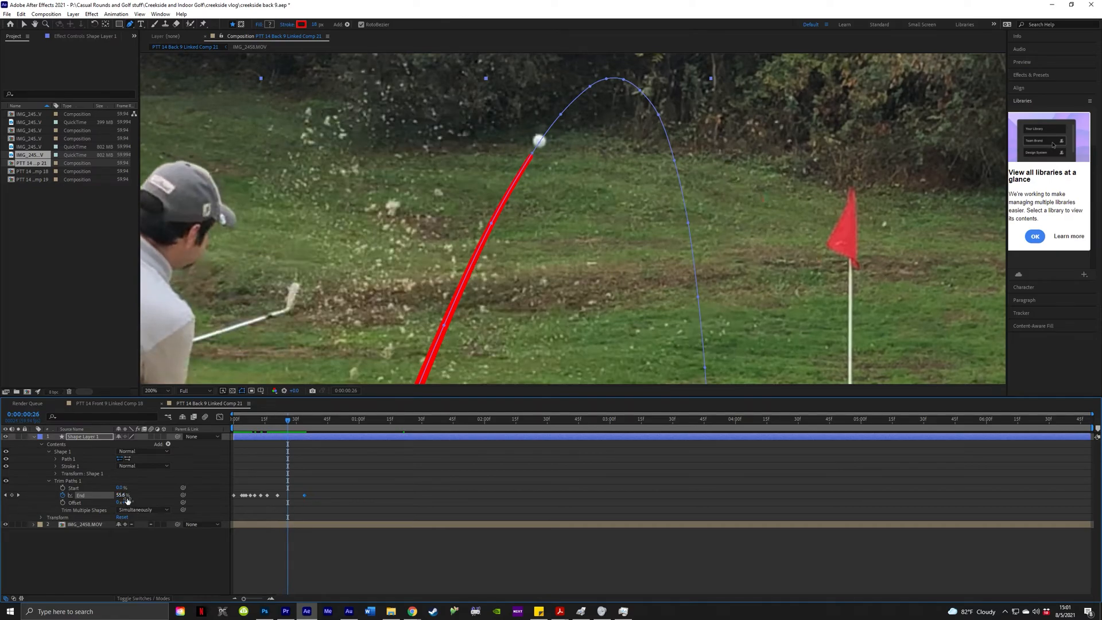
click(124, 496)
text(56)
key(Return)
click(124, 497)
text(57)
key(Return)
key(Page_Down)
key(Page_Down)
key(Page_Down)
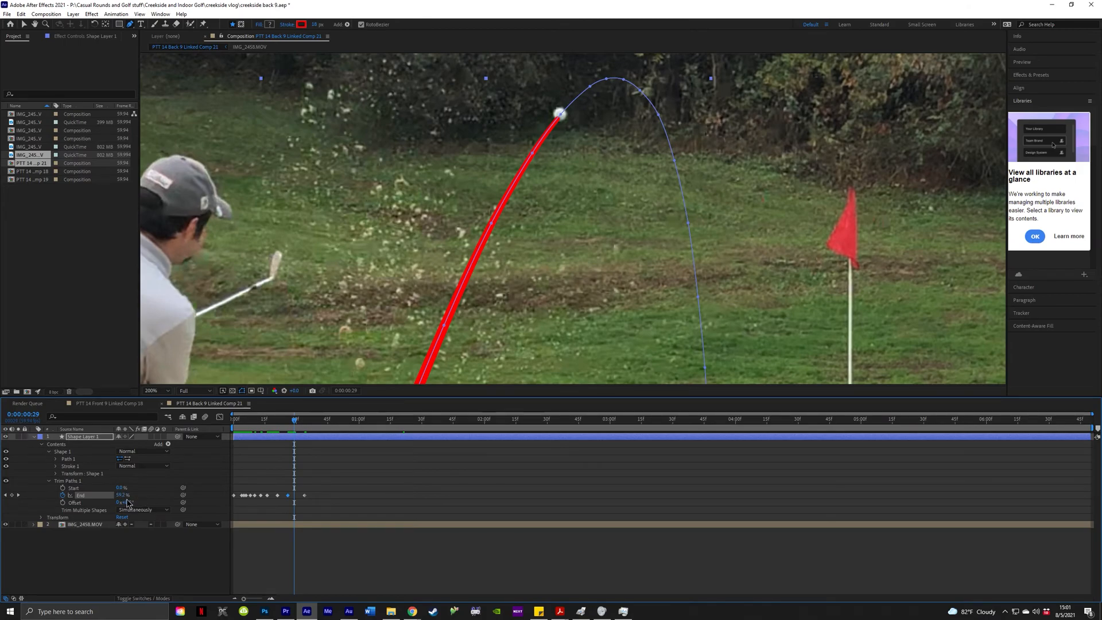
Key Trim Paths End at 59.7% on frame 29, then extend the trail over the next frames.
click(124, 498)
text(59.7)
key(Return)
key(Page_Down)
key(Page_Down)
key(Page_Down)
key(Page_Down)
key(Page_Down)
key(Page_Down)
key(Page_Down)
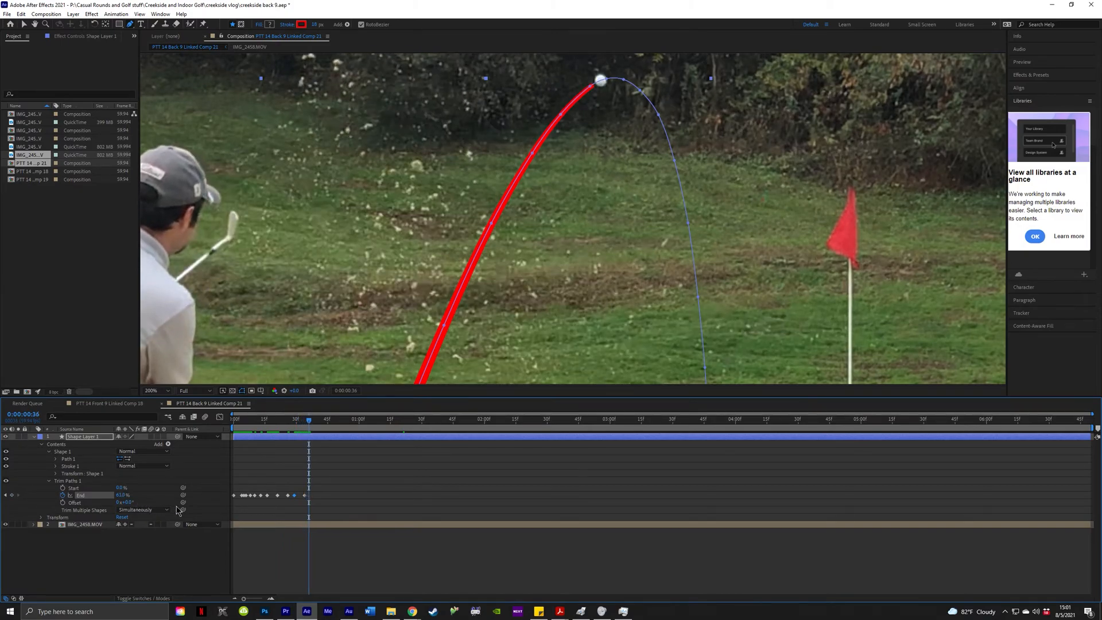
key(Page_Down)
key(Page_Down)
key(Page_Down)
key(Page_Down)
key(Page_Down)
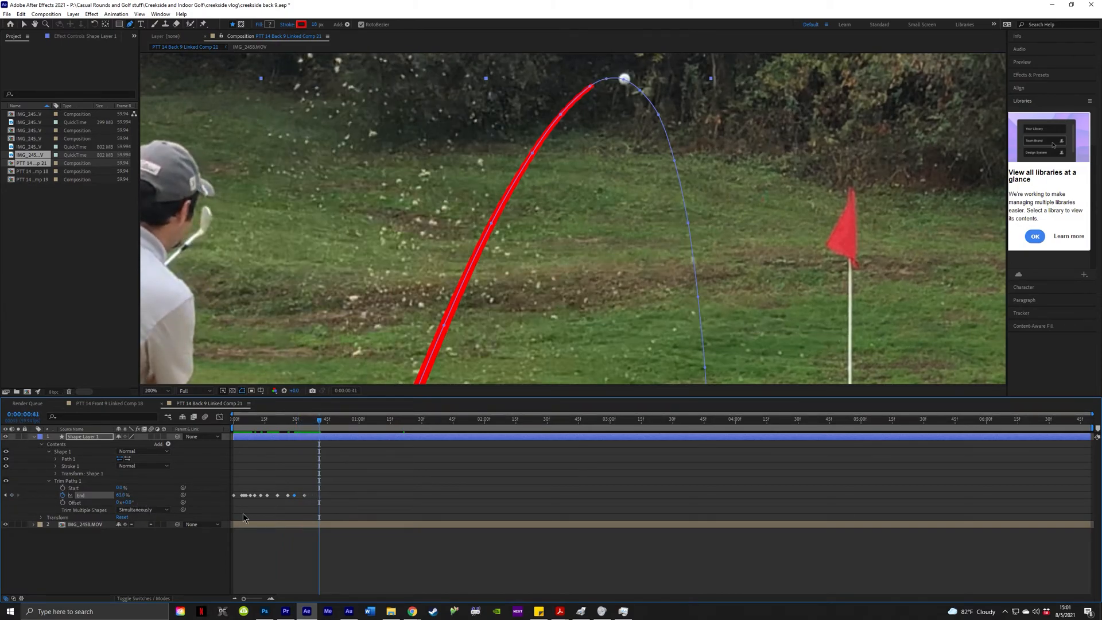
key(Page_Up)
key(Page_Up)
key(Page_Up)
key(Page_Up)
key(Page_Up)
key(Page_Up)
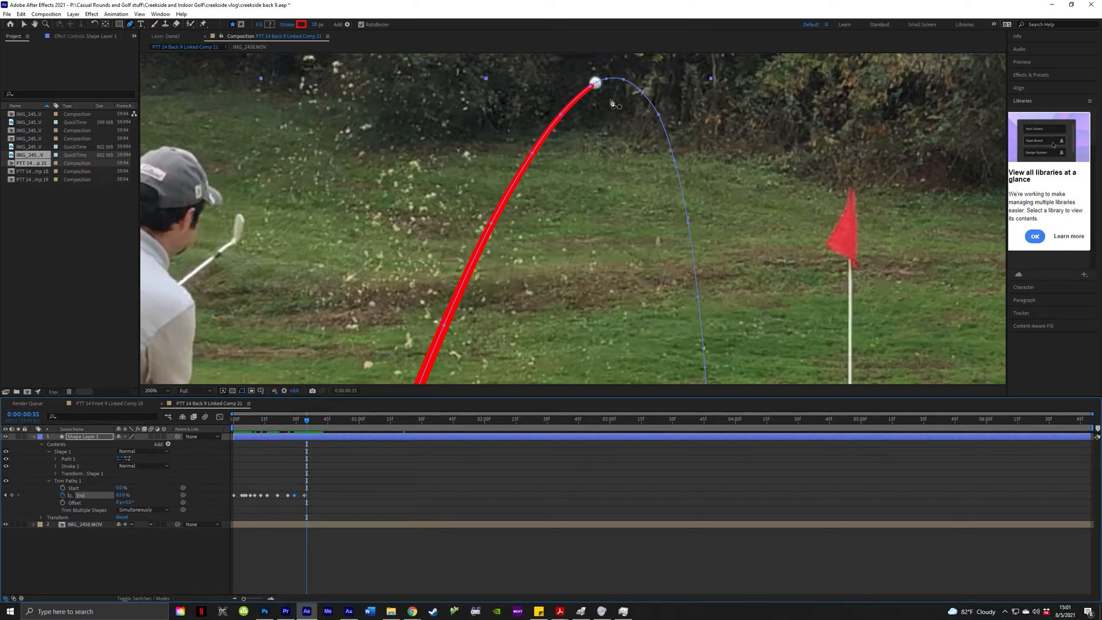
key(Page_Down)
key(Page_Down)
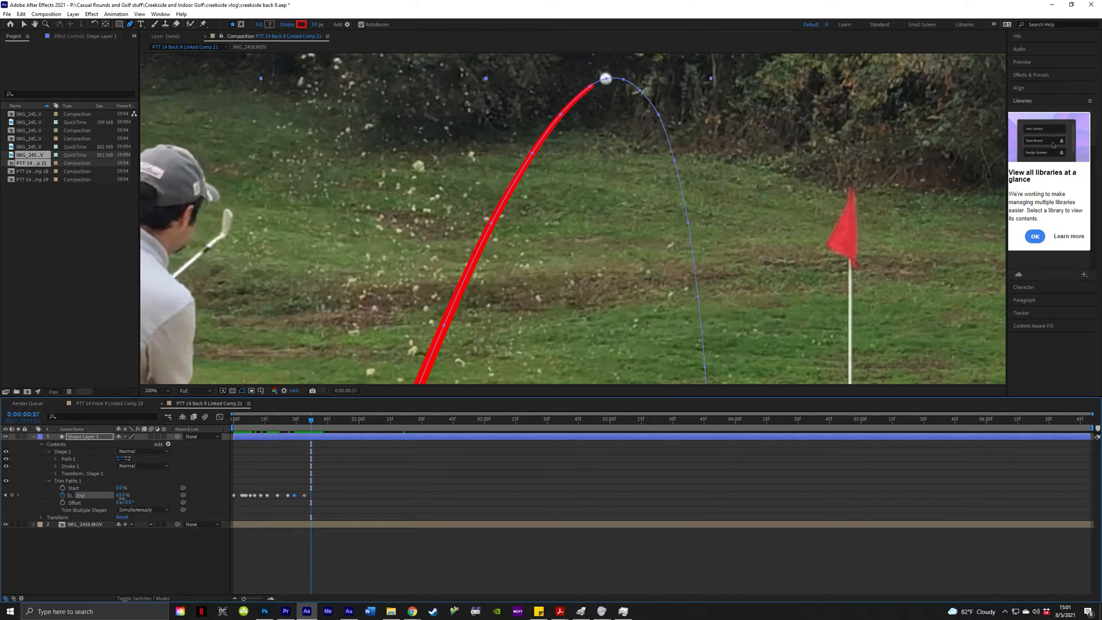
drag(120, 495, 122, 497)
key(Page_Down)
key(Page_Down)
key(Page_Down)
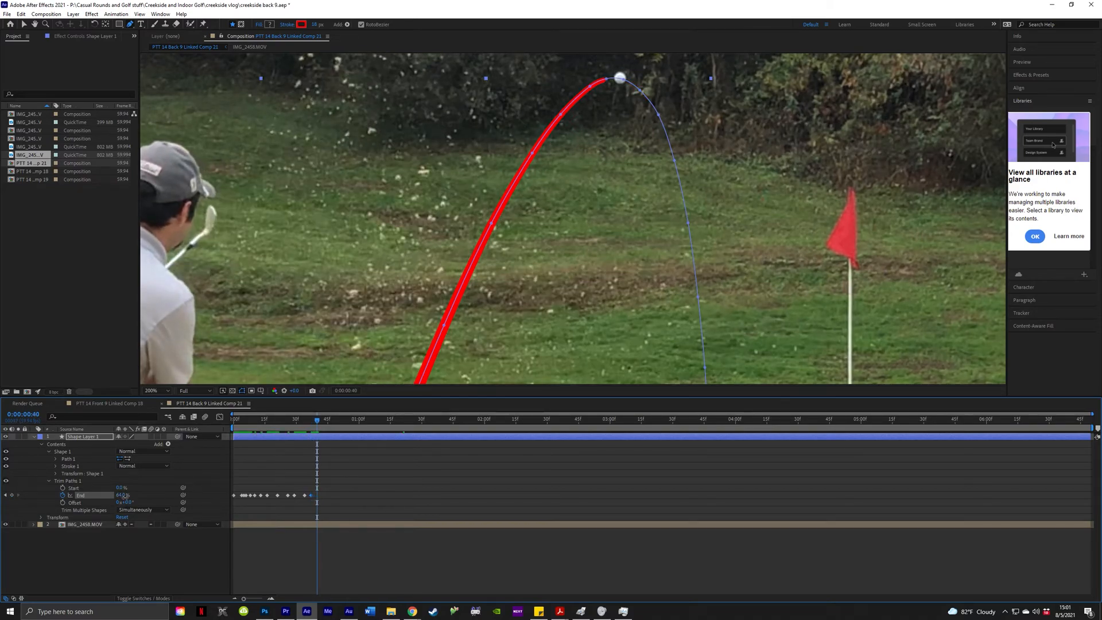
drag(124, 496, 125, 496)
Key the tracer's End at 65.5%, then 66.5% a couple of frames later.
click(122, 495)
text(6)
key(Return)
key(Page_Down)
key(Page_Down)
key(Page_Down)
key(Page_Down)
key(Page_Down)
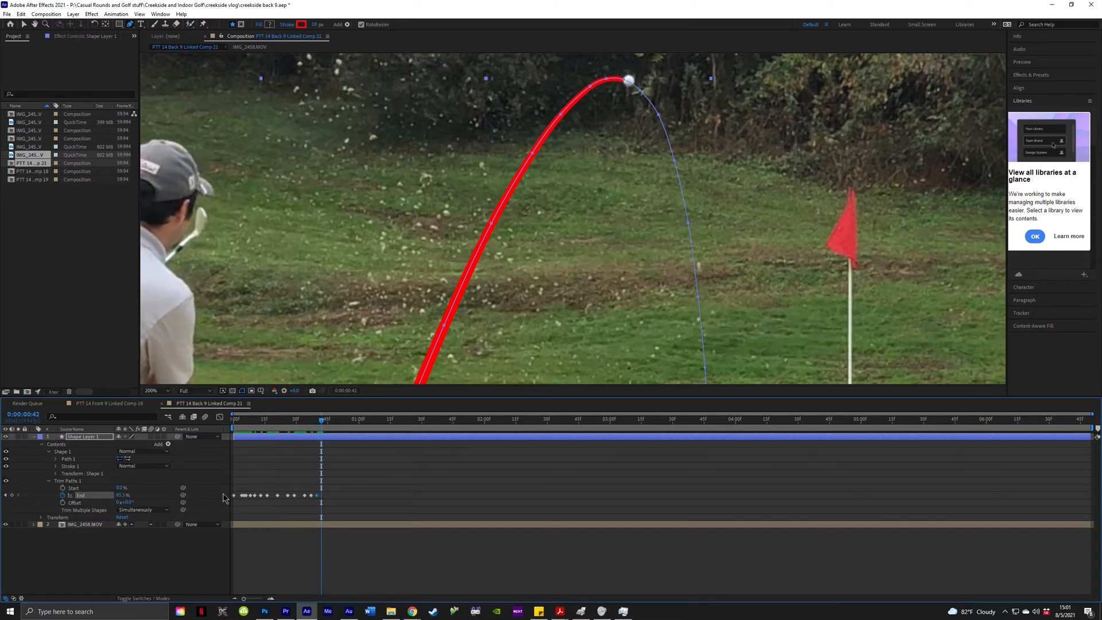
key(Page_Down)
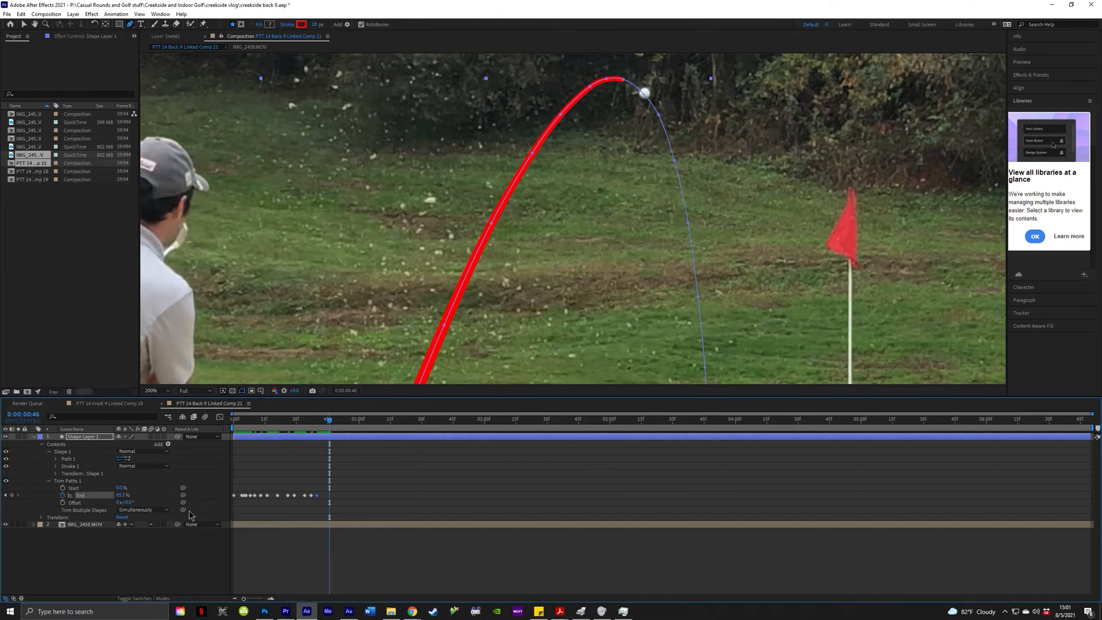
click(122, 495)
text(66.5)
key(Return)
Fine-tune that End keyframe through 67% and 68%, settling on 67.5%.
click(123, 496)
text(67)
key(Return)
click(122, 496)
text(68)
key(Return)
click(123, 495)
text(67)
key(Return)
click(124, 495)
click(124, 494)
text(67.5)
key(Return)
Advance through the descent, extending the red trail's End to meet the ball at each stop.
key(Page_Down)
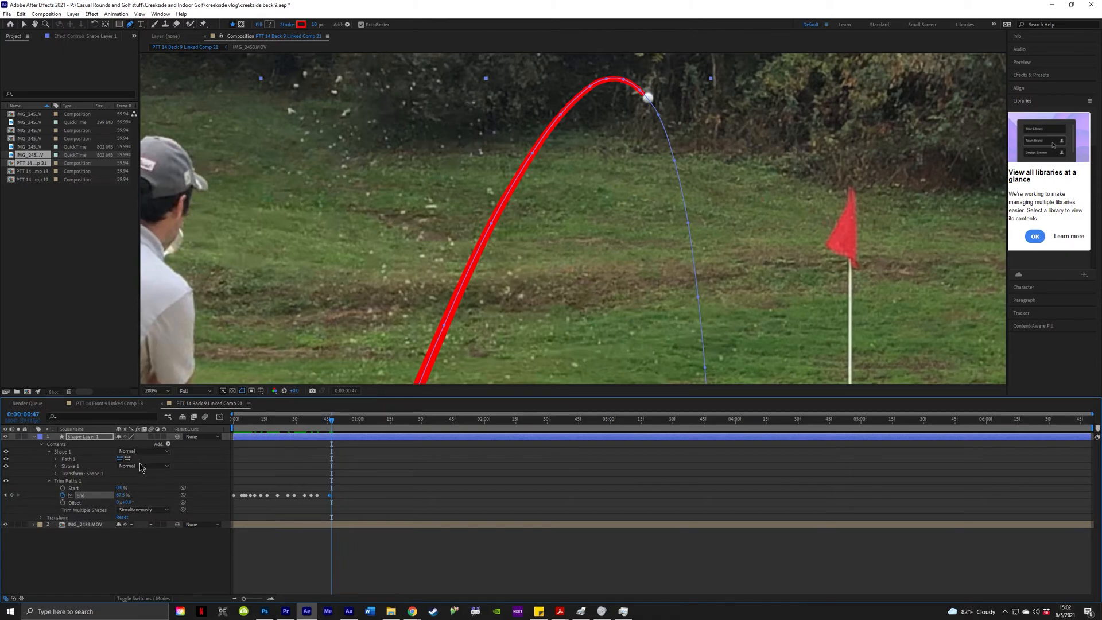
key(Page_Down)
key(Page_Down)
key(Page_Down)
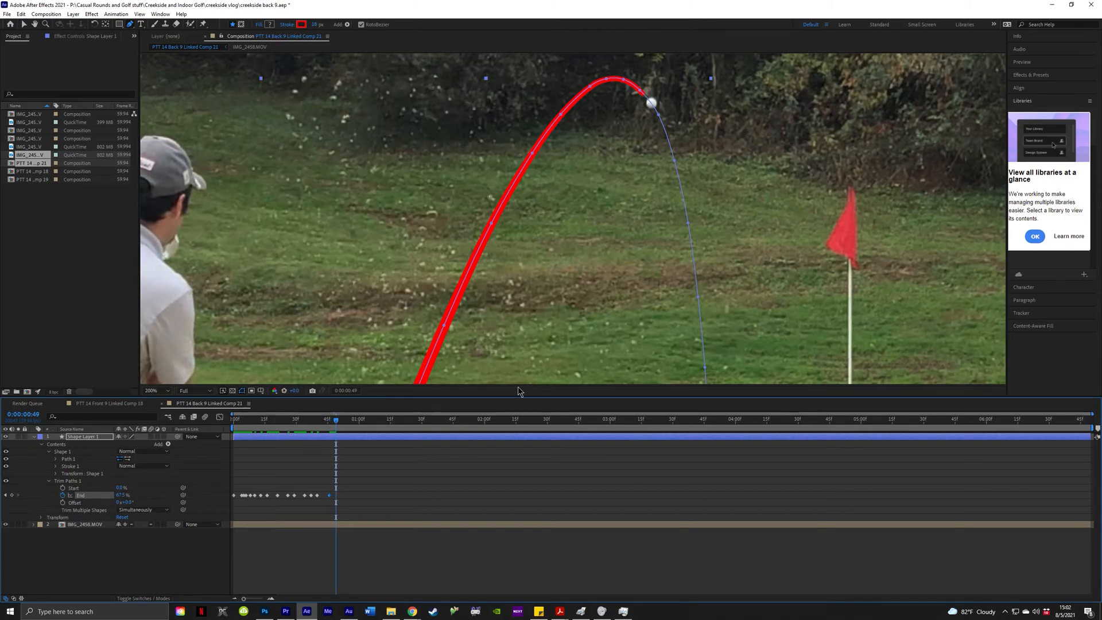
key(Page_Down)
key(Page_Down)
key(Page_Down)
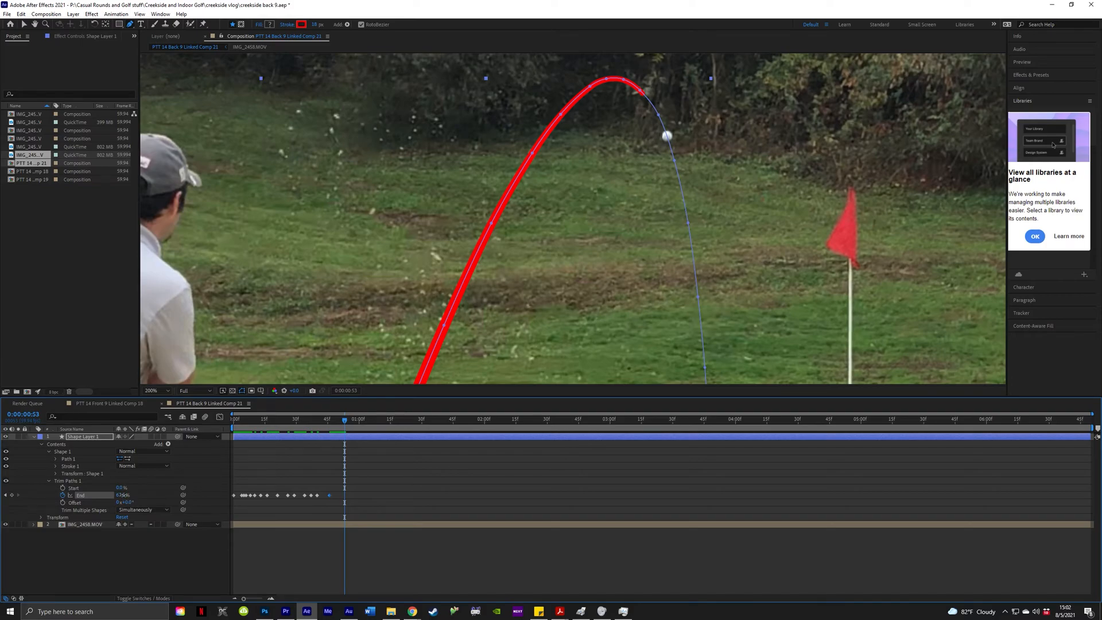
mouse_move(123, 495)
mouse_down()
mouse_move(112, 496)
mouse_move(131, 499)
mouse_up()
key(Page_Down)
key(Page_Down)
key(Page_Down)
key(Page_Down)
key(Page_Down)
key(Page_Down)
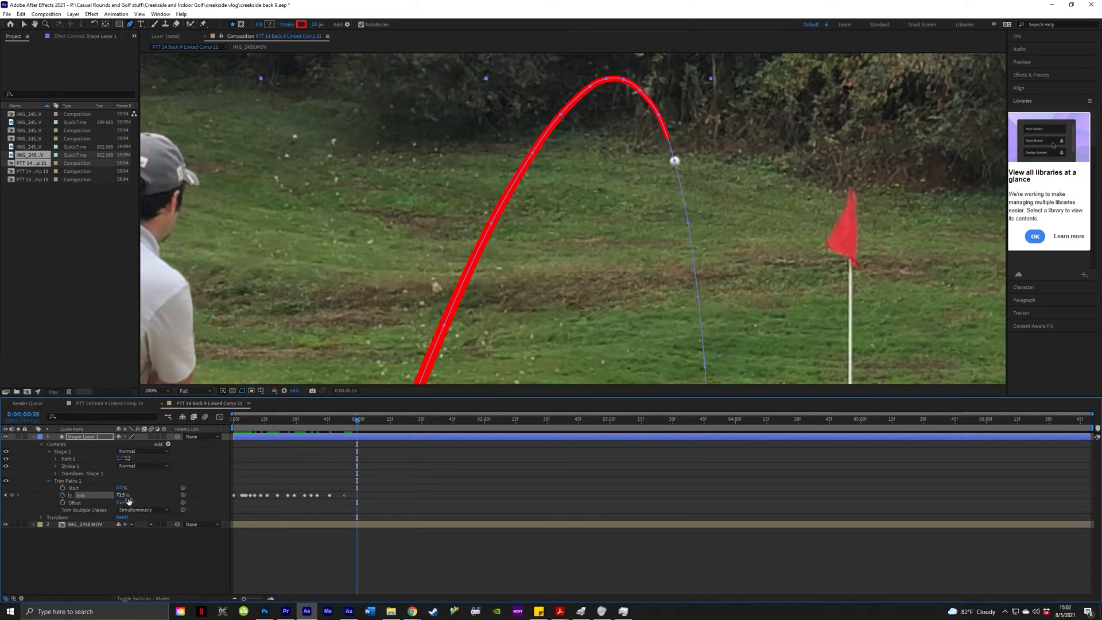
key(Page_Down)
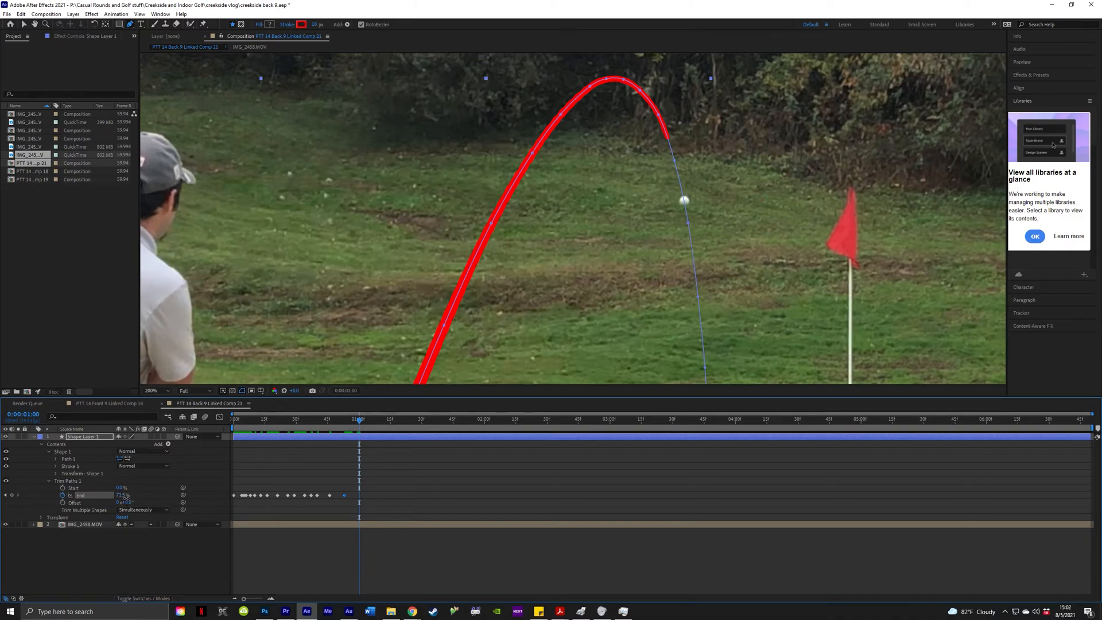
drag(125, 496, 127, 497)
key(Page_Down)
key(Page_Down)
key(Page_Down)
key(Page_Down)
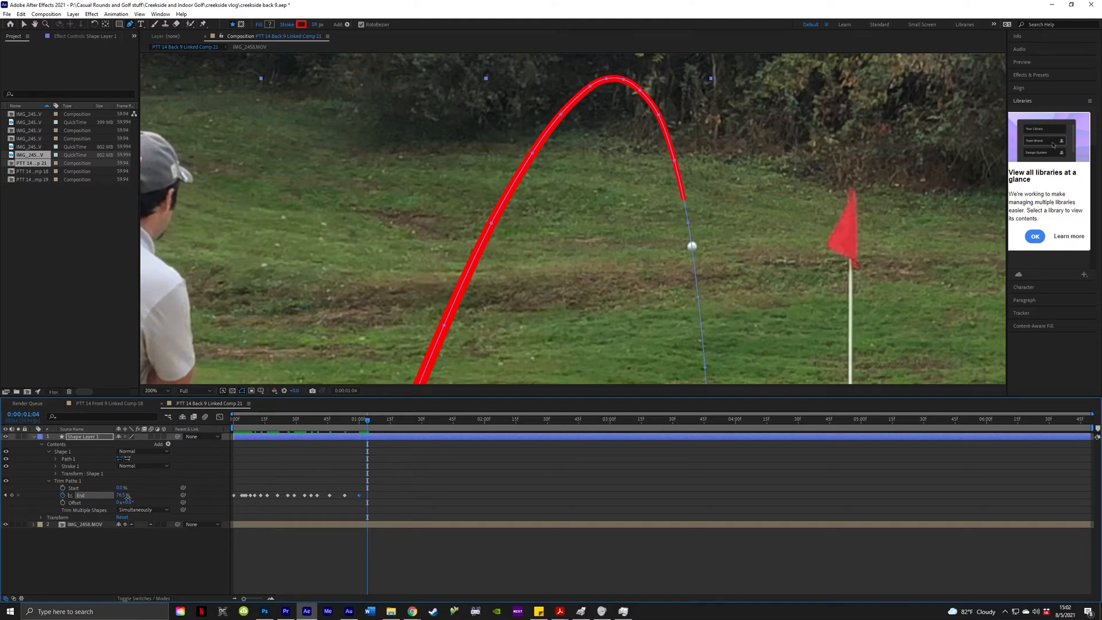
drag(127, 497, 128, 498)
Hide the path outline and key the End at 80%, refined to 80.3%.
click(124, 496)
click(156, 490)
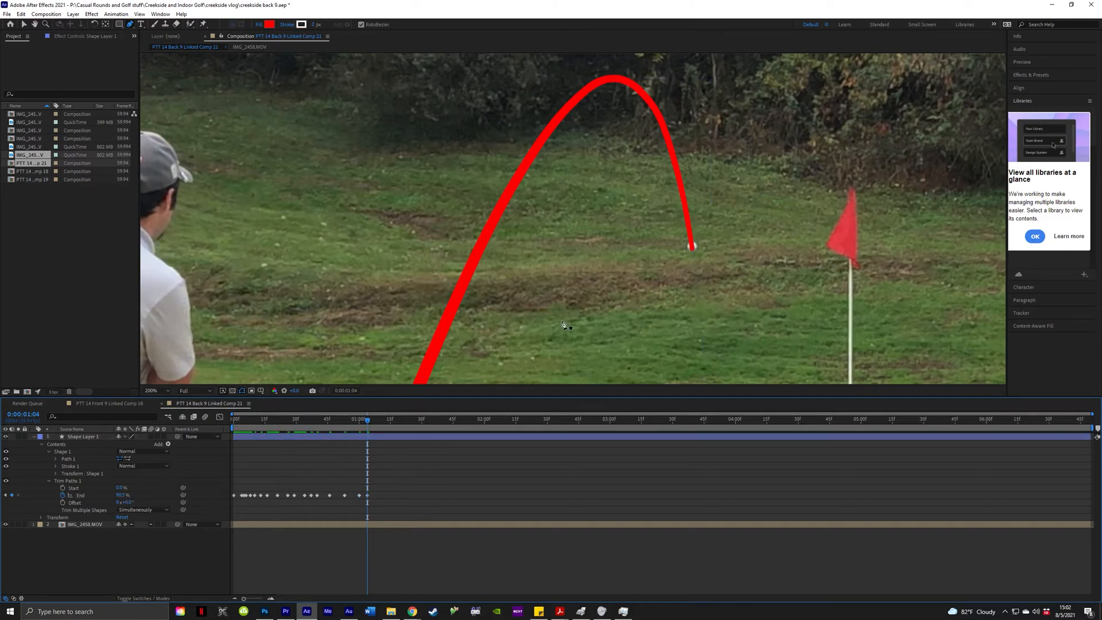
click(123, 495)
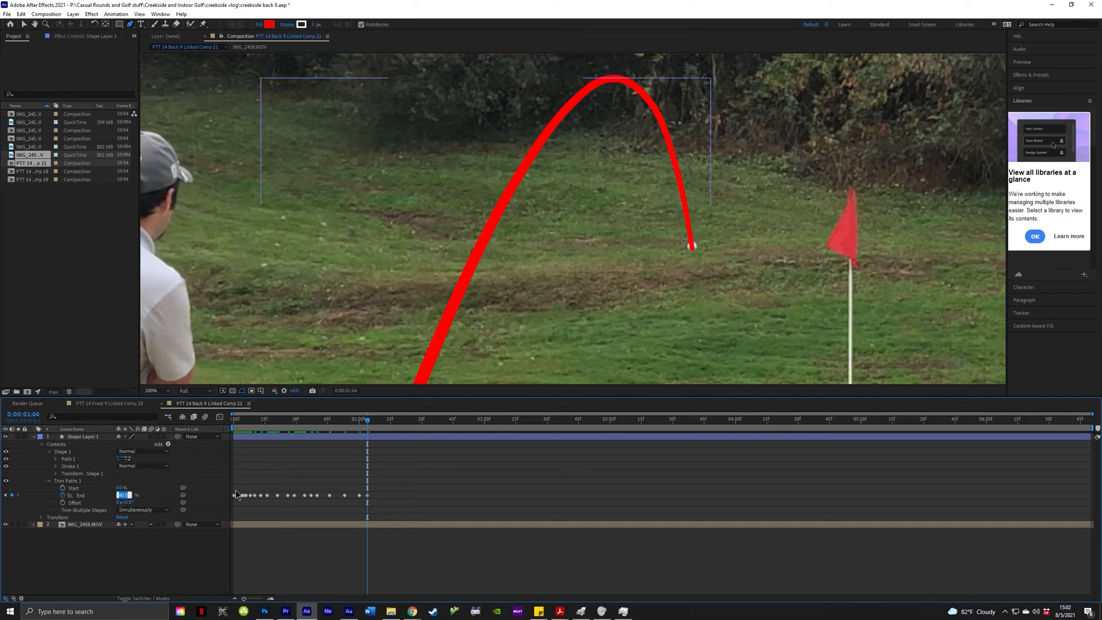
text(80)
key(Return)
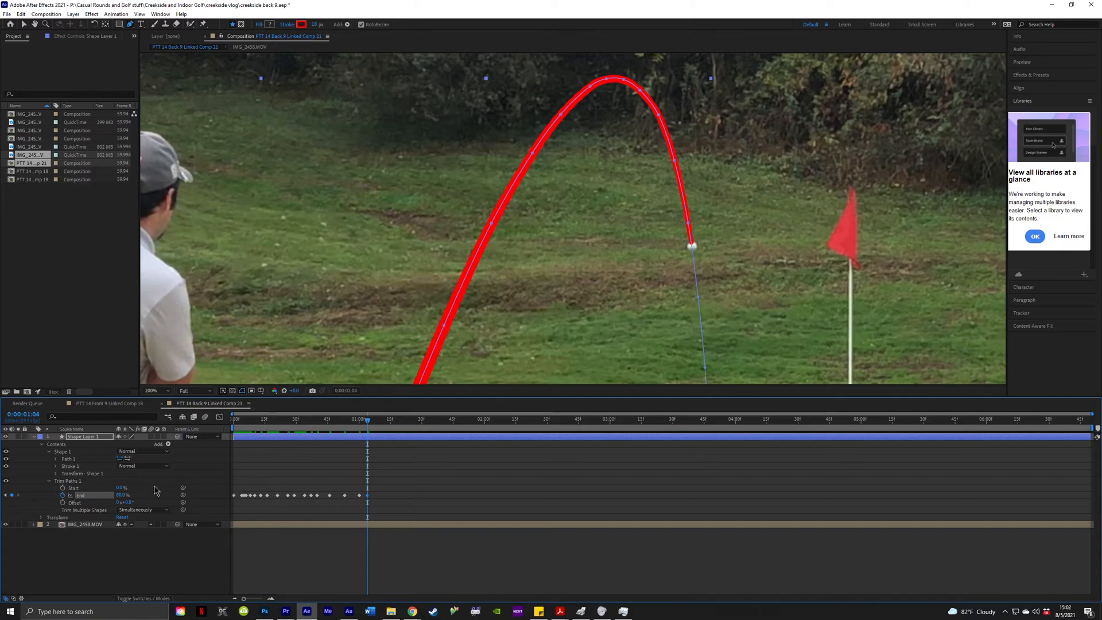
click(123, 495)
text(80.3)
key(Return)
Follow the ball to landing and key the End at 100% at 0:00:01:21.
key(Page_Down)
key(Page_Down)
key(Page_Down)
key(Page_Down)
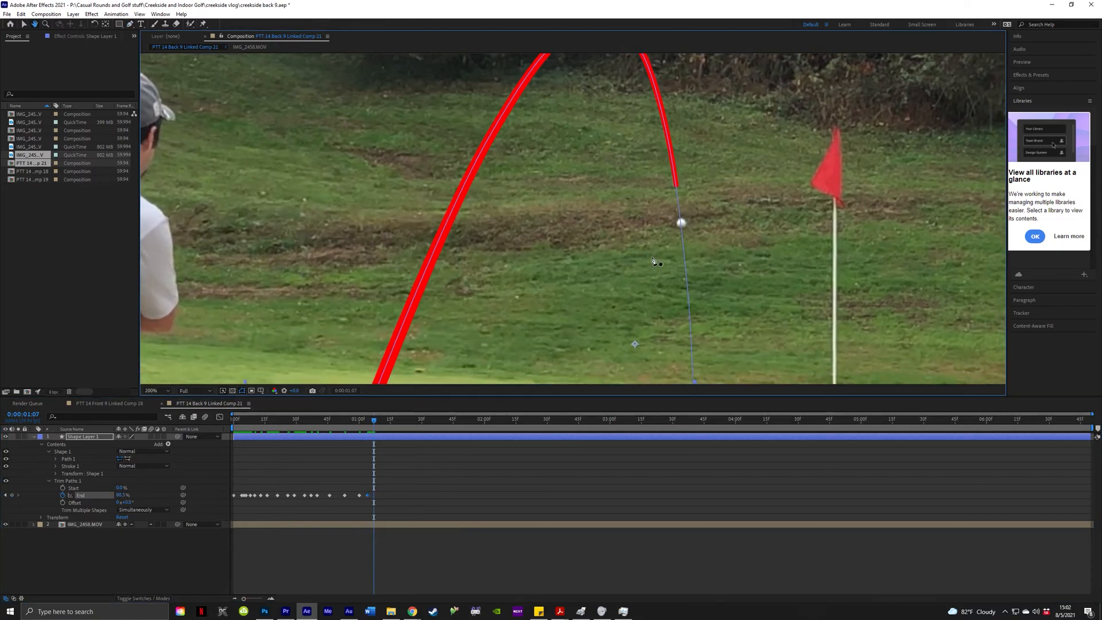
key(Page_Down)
key(Page_Down)
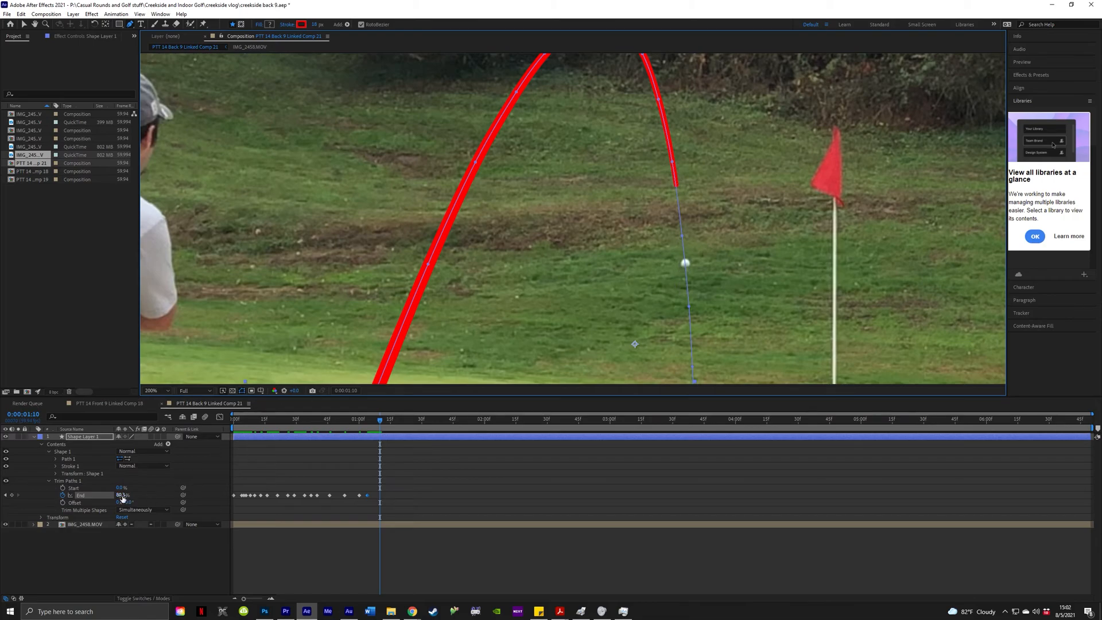
drag(121, 496, 125, 495)
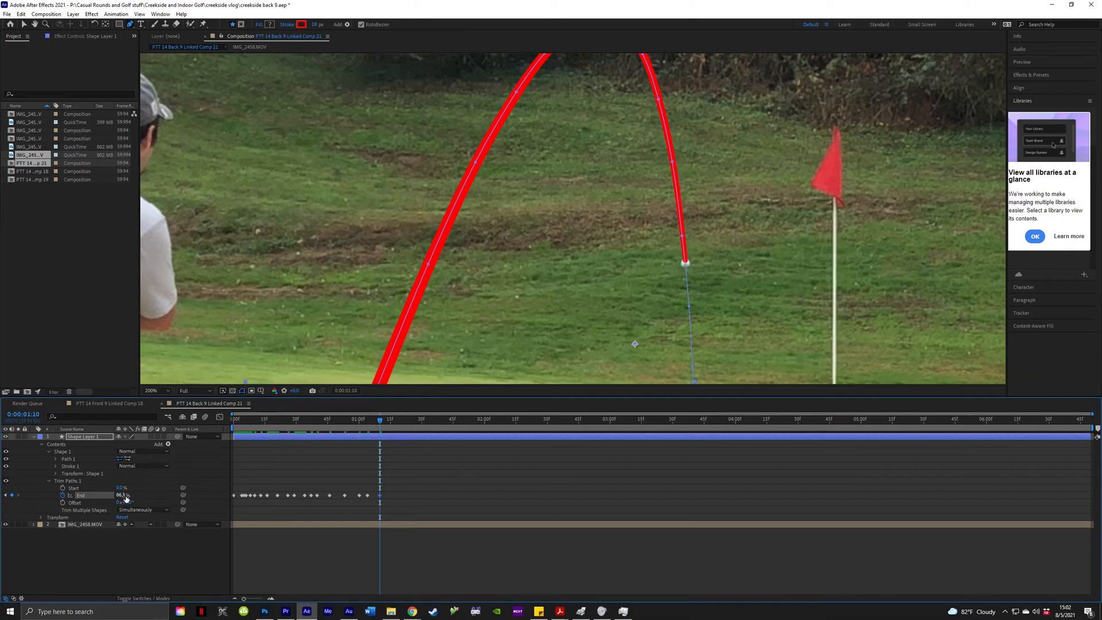
key(Page_Down)
key(Page_Down)
key(Page_Down)
key(Page_Down)
key(Page_Down)
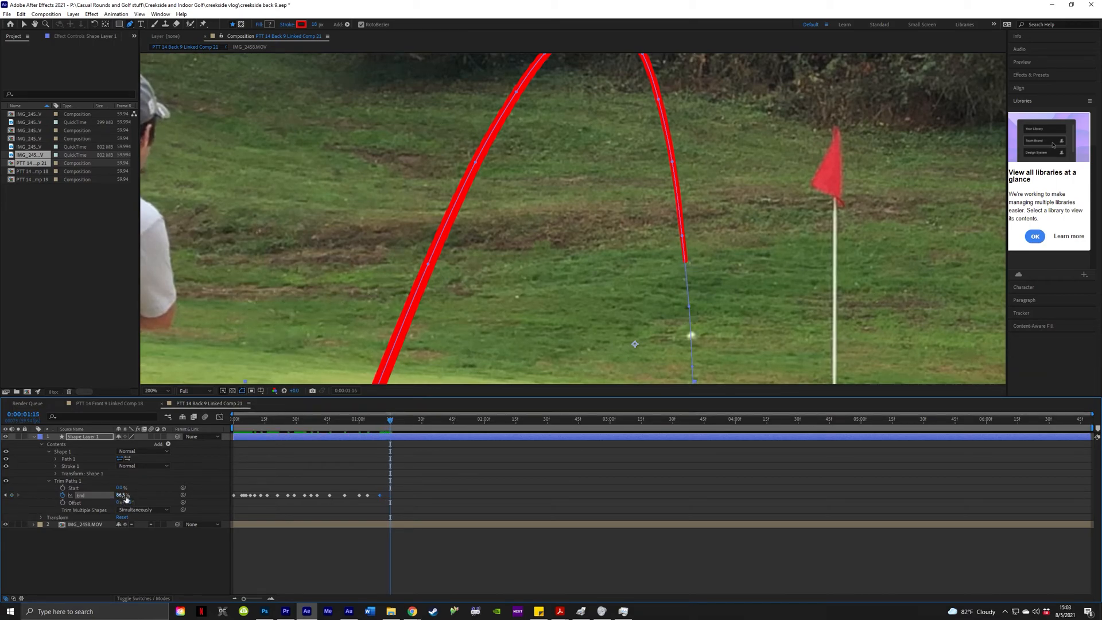
drag(126, 496, 130, 496)
drag(694, 251, 652, 129)
key(Page_Down)
key(Page_Down)
key(Page_Down)
key(Page_Down)
key(Page_Down)
key(Page_Down)
key(Page_Down)
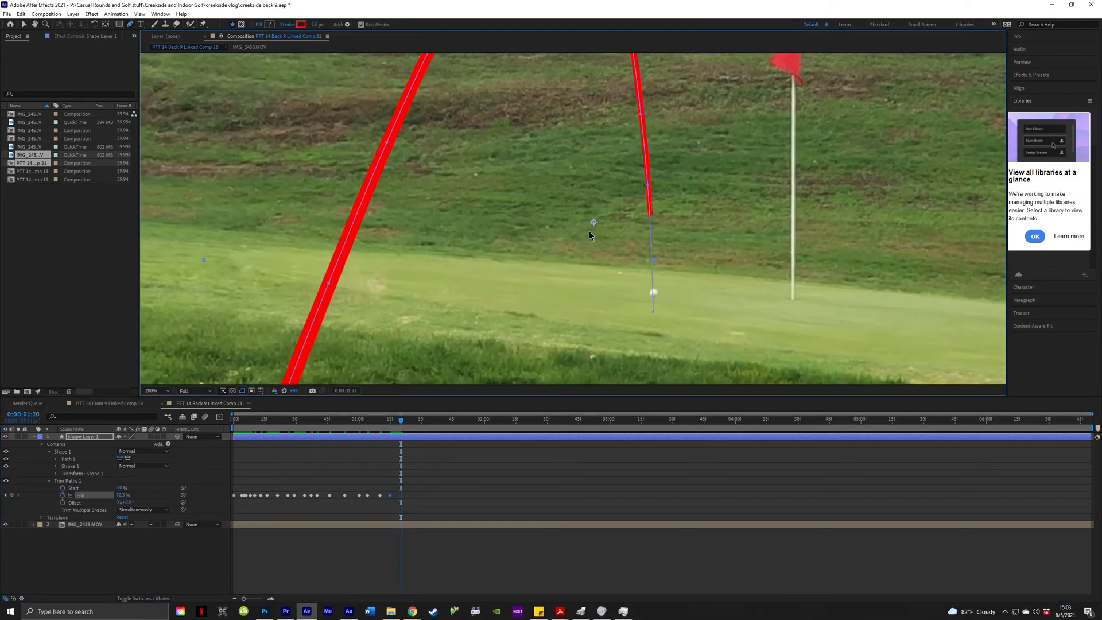
key(Page_Up)
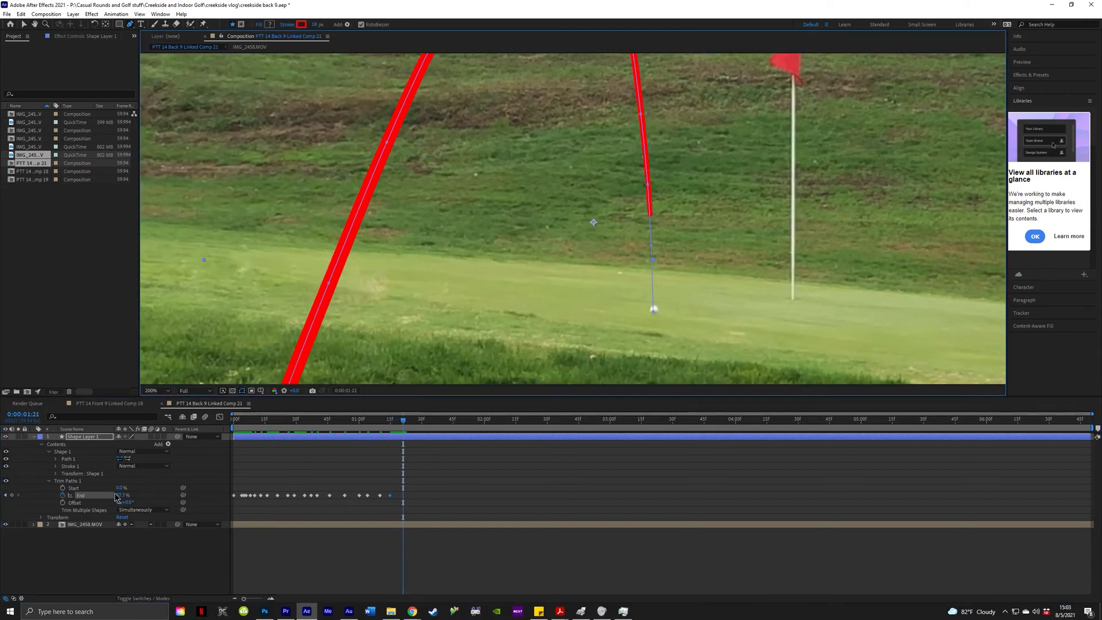
drag(124, 495, 177, 501)
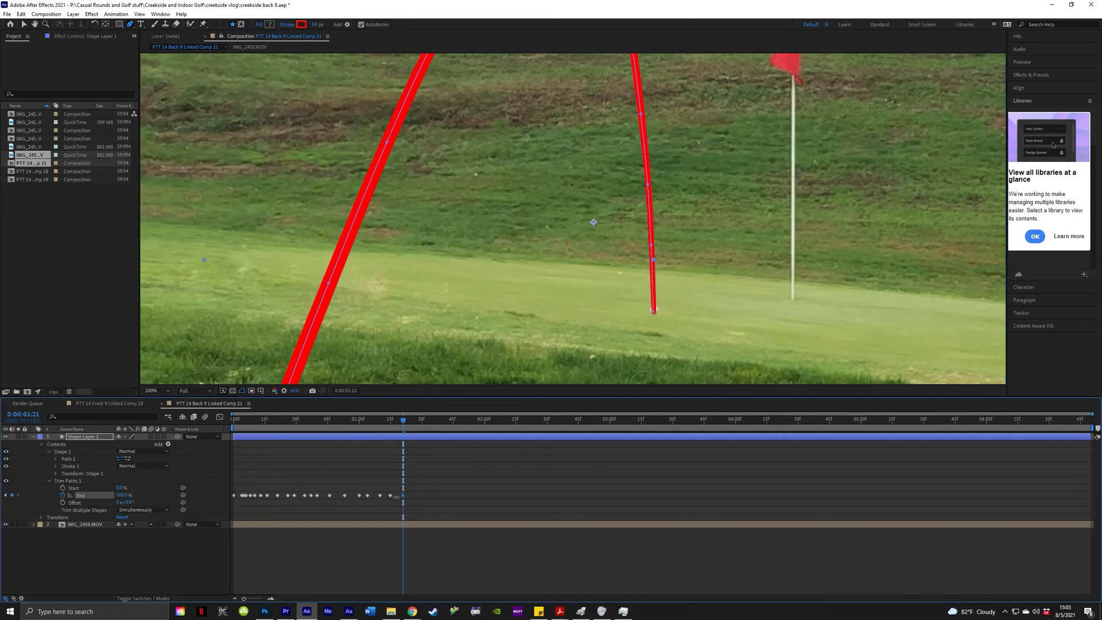
scroll(653, 255, down, 2)
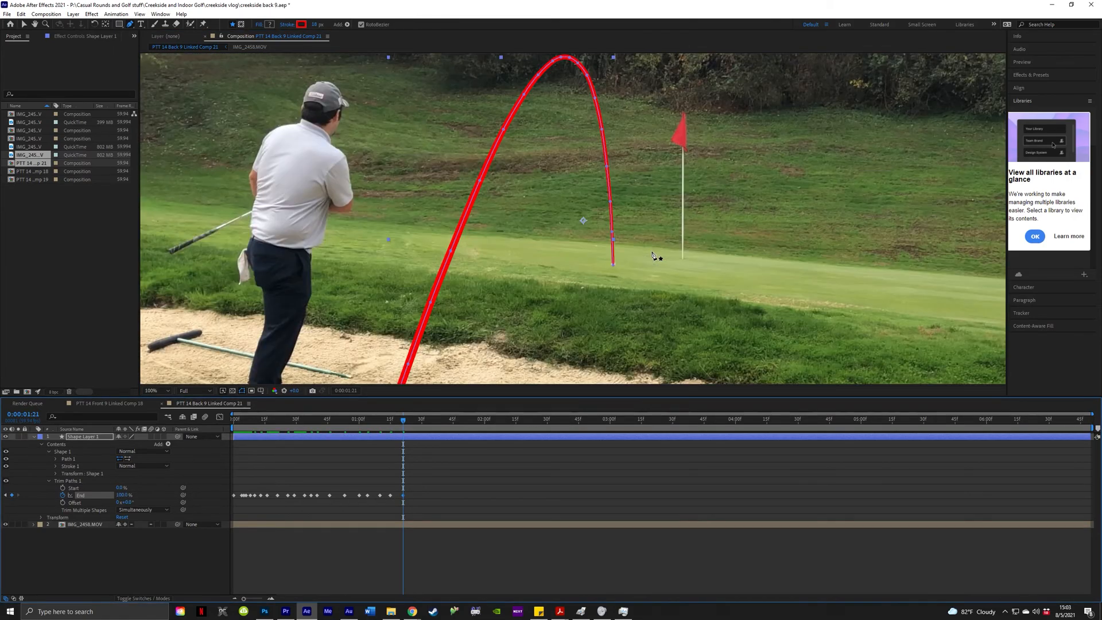
scroll(653, 256, down, 2)
click(571, 484)
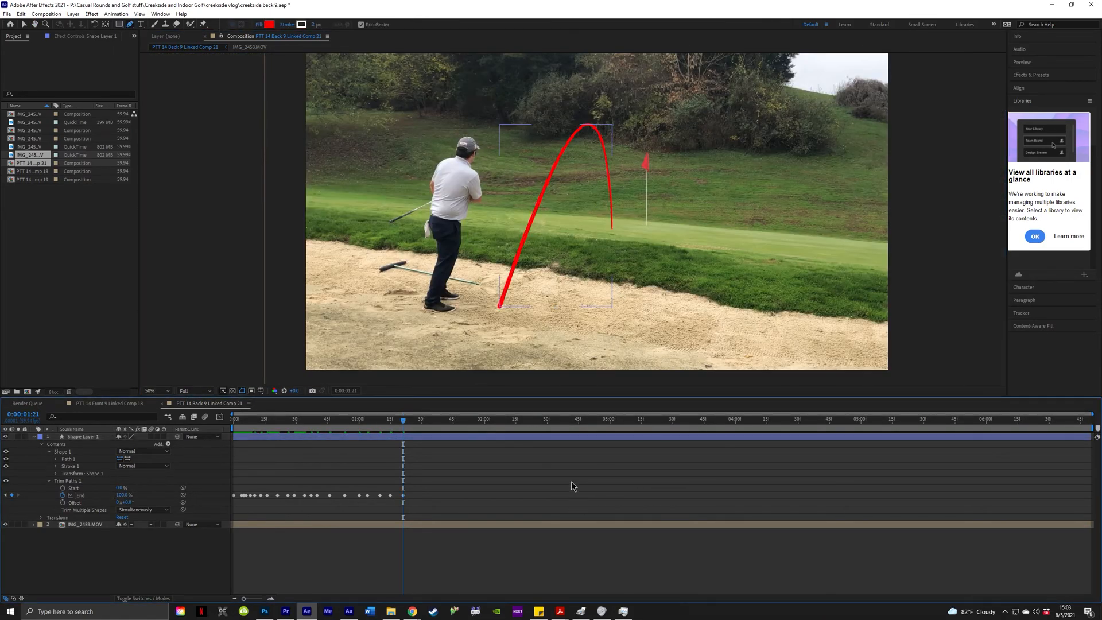
drag(262, 424, 233, 426)
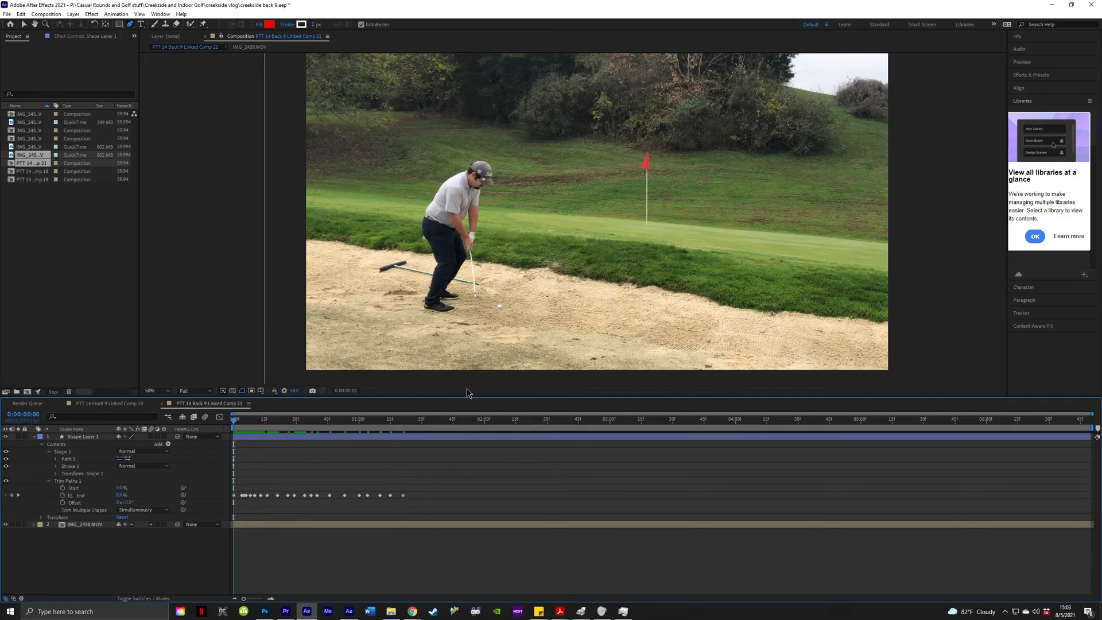
click(195, 391)
click(210, 428)
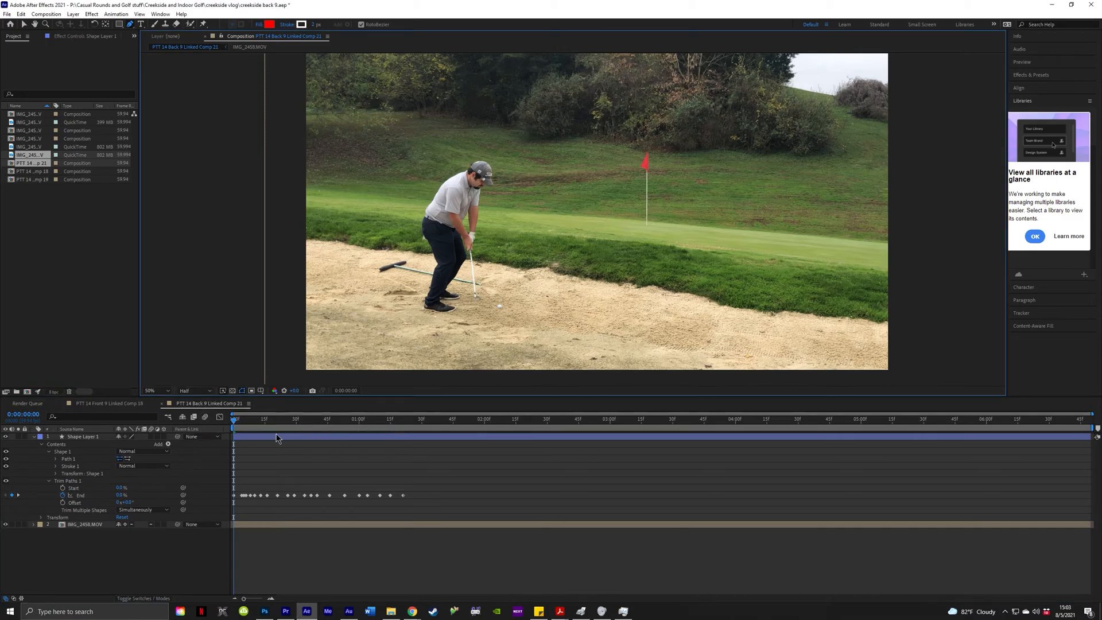
click(237, 422)
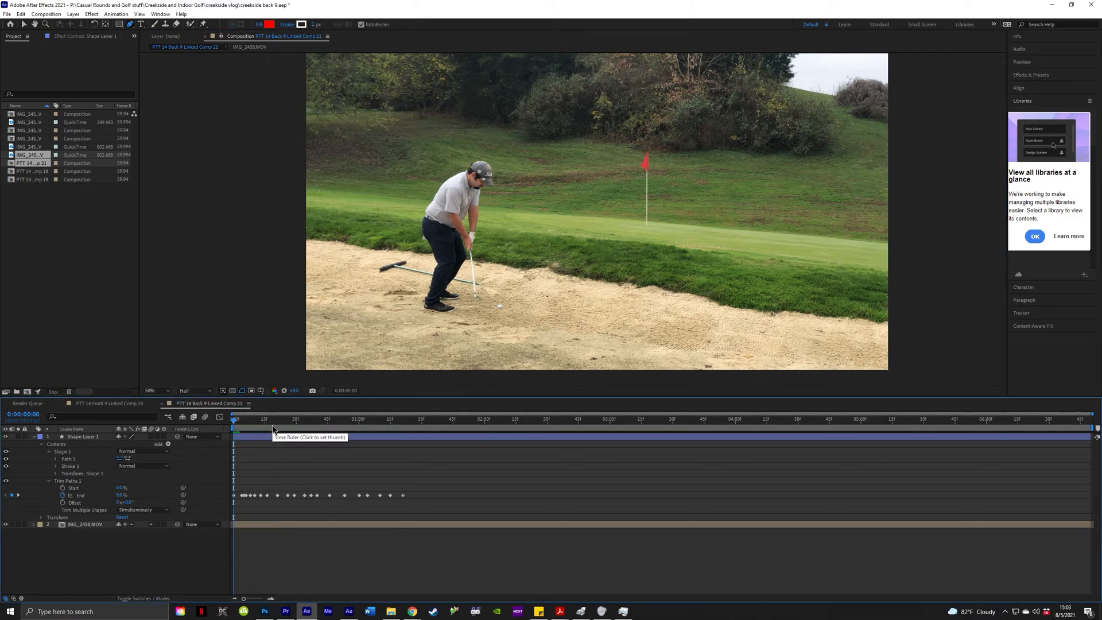
key(space)
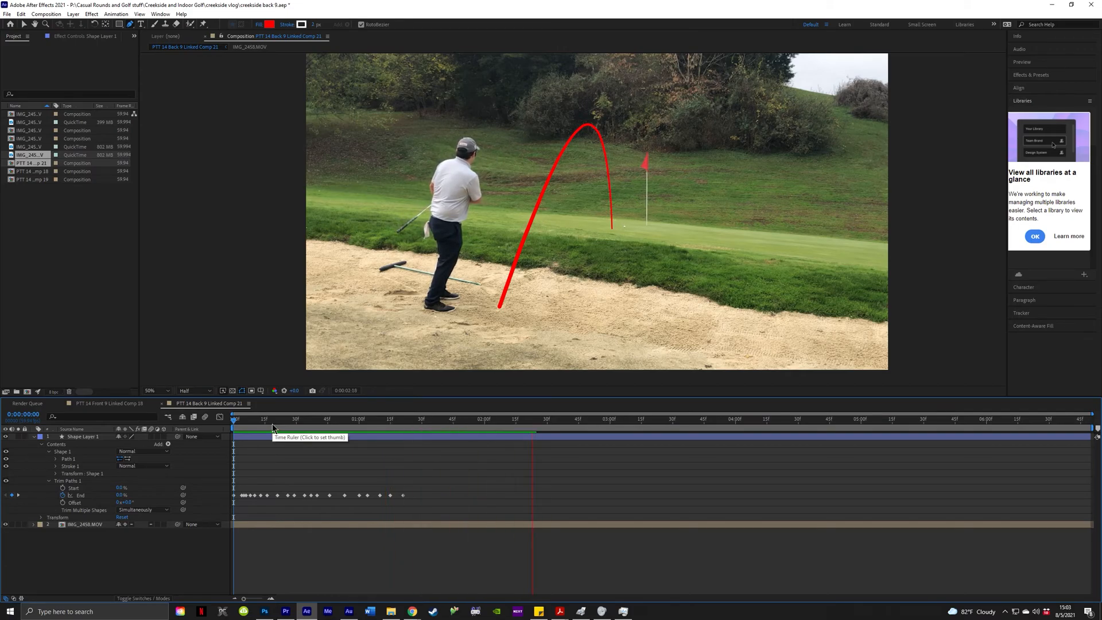
key(space)
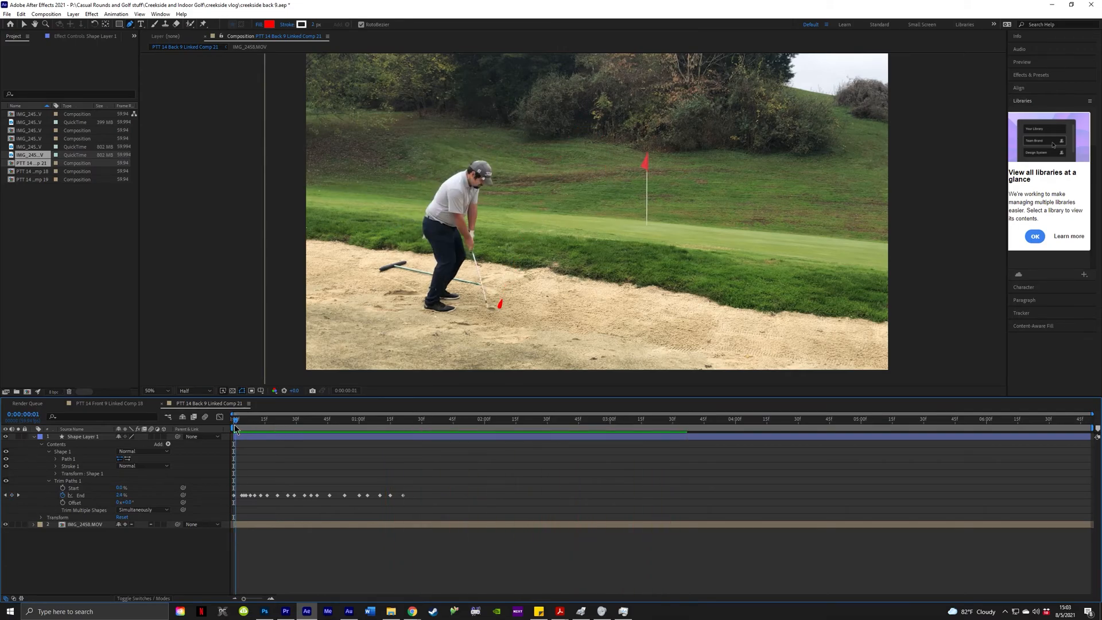
key(space)
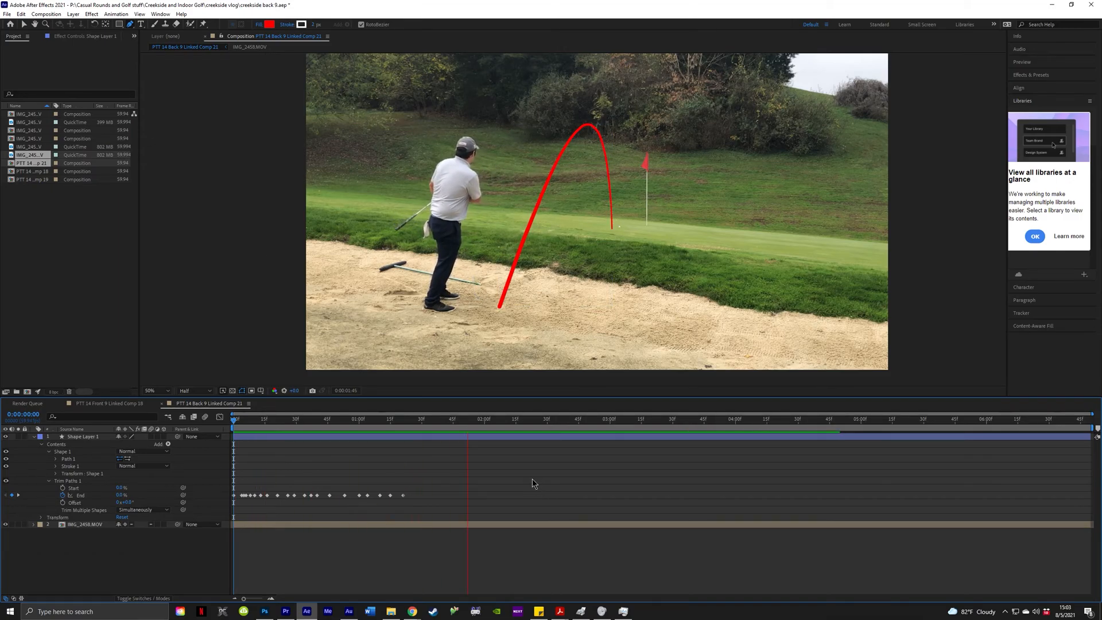
key(space)
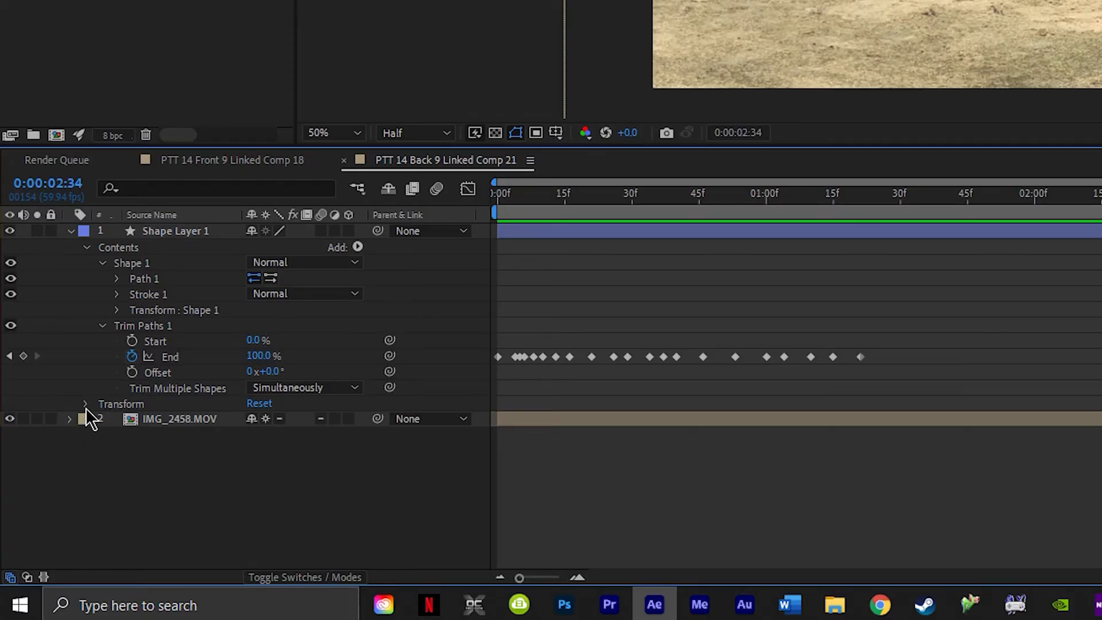
Try Shape Layer 1's Opacity at 60% and 70%, settling on 65%.
click(85, 405)
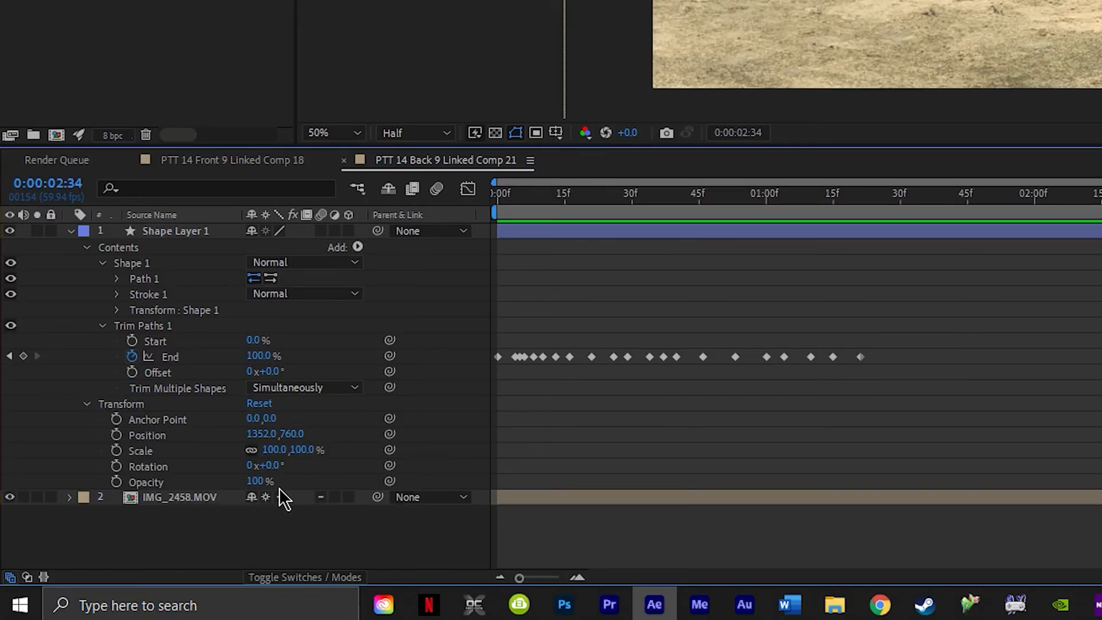
click(259, 481)
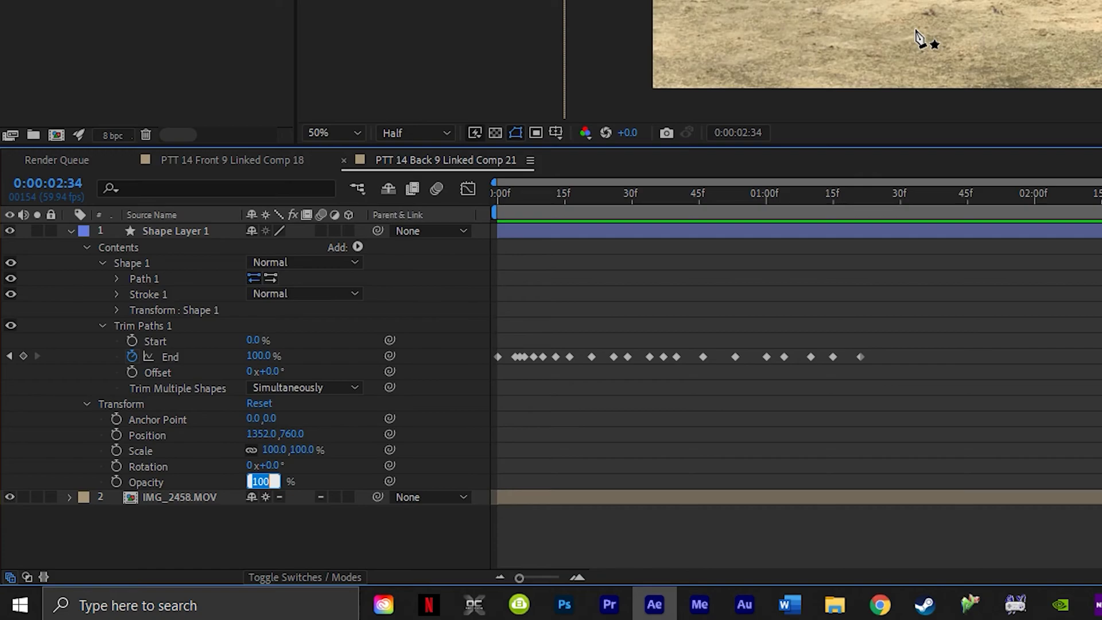
text(60)
key(Return)
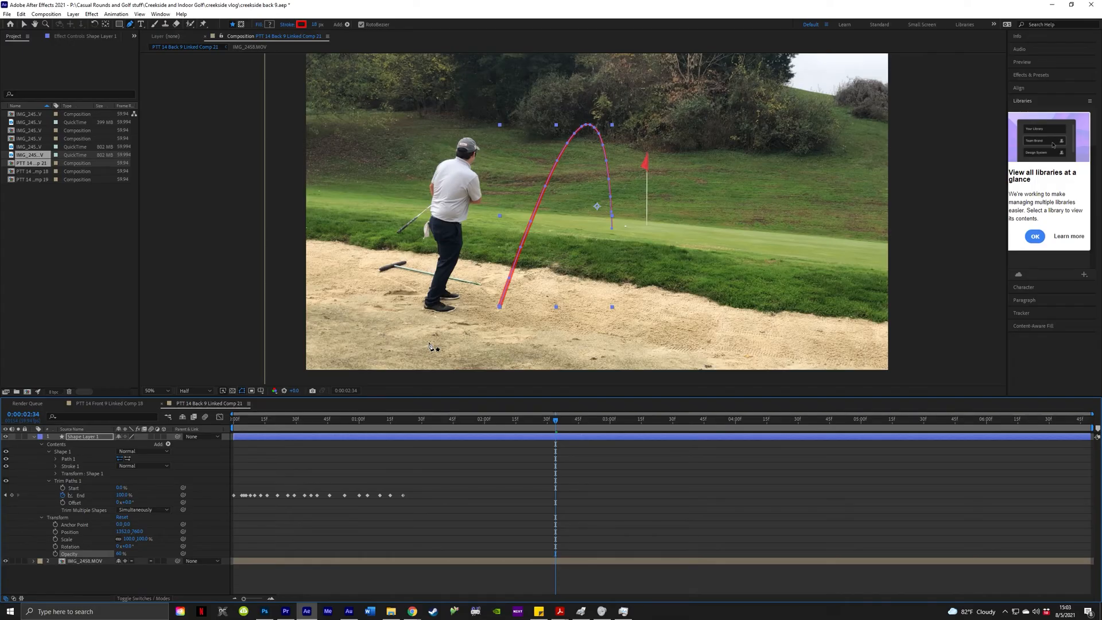
click(120, 554)
text(70)
key(Return)
scroll(543, 163, up, 6)
scroll(618, 194, down, 4)
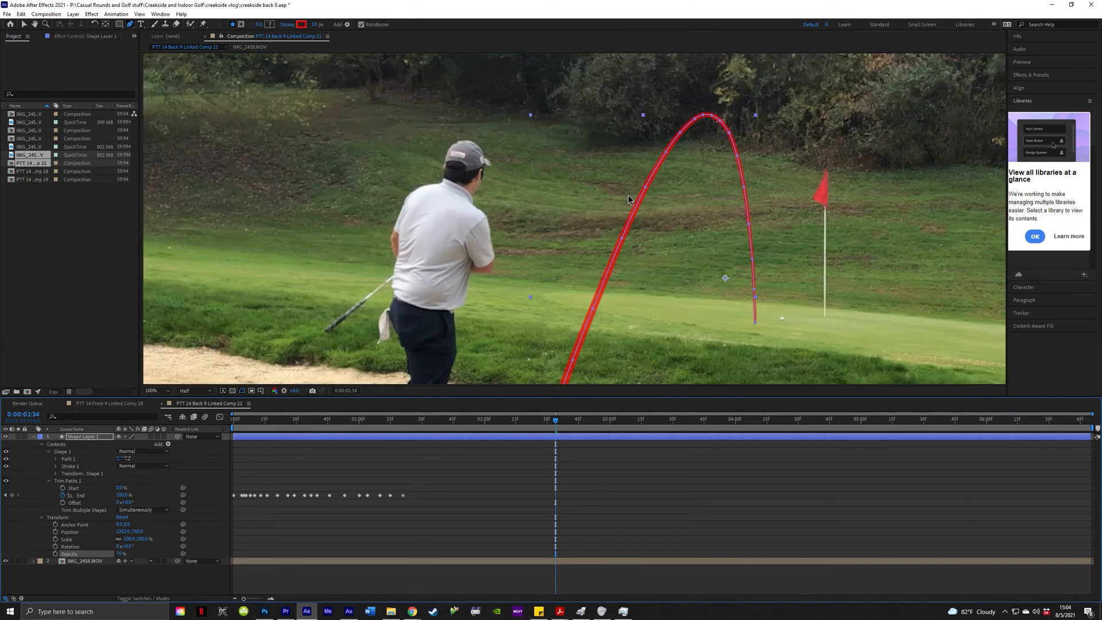
scroll(649, 275, up, 2)
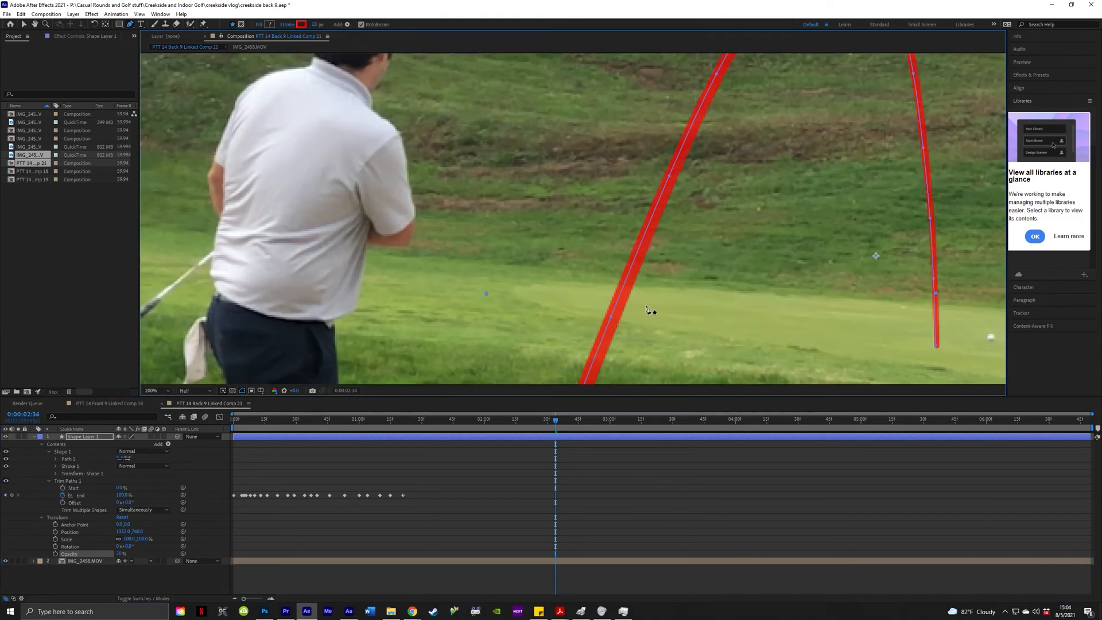
click(120, 554)
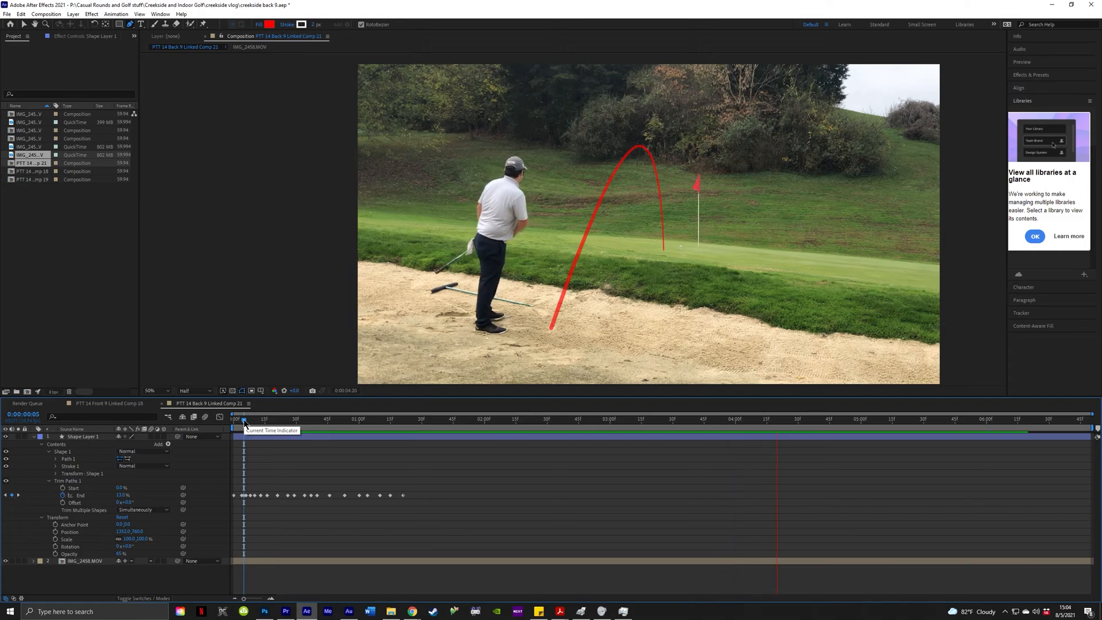
key(space)
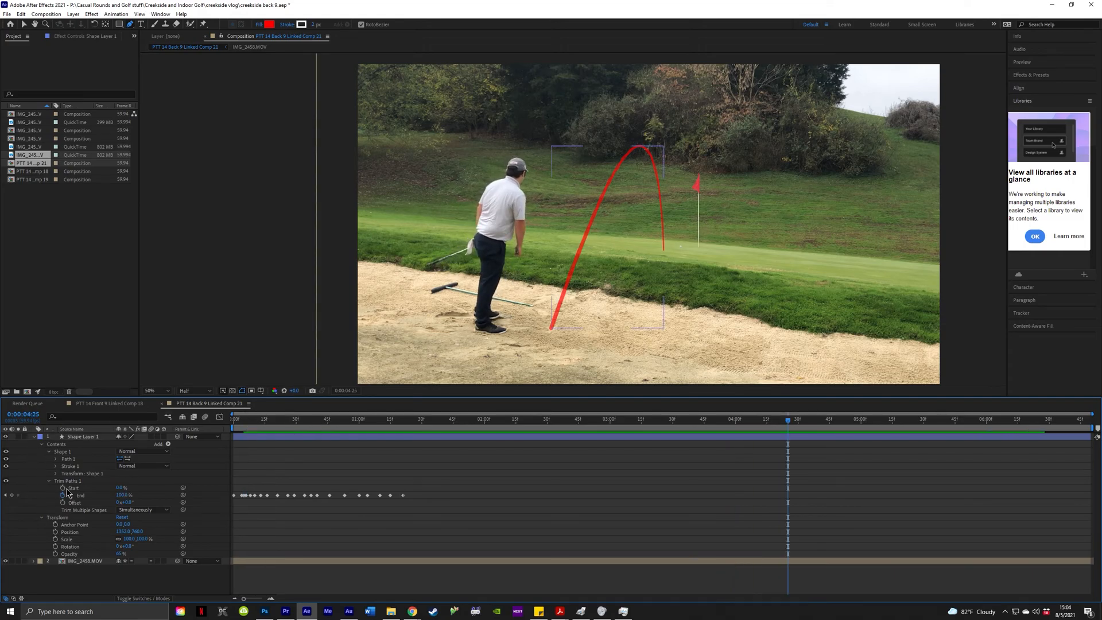
click(41, 519)
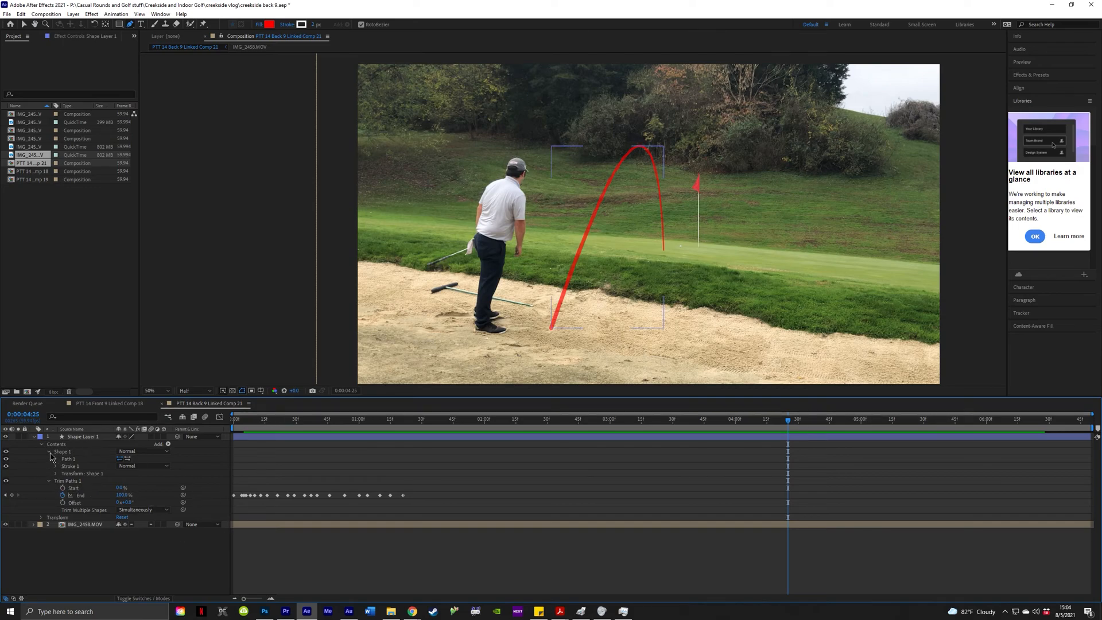
Add an enabled Bevel and Emboss layer style to Shape Layer 1.
right_click(80, 438)
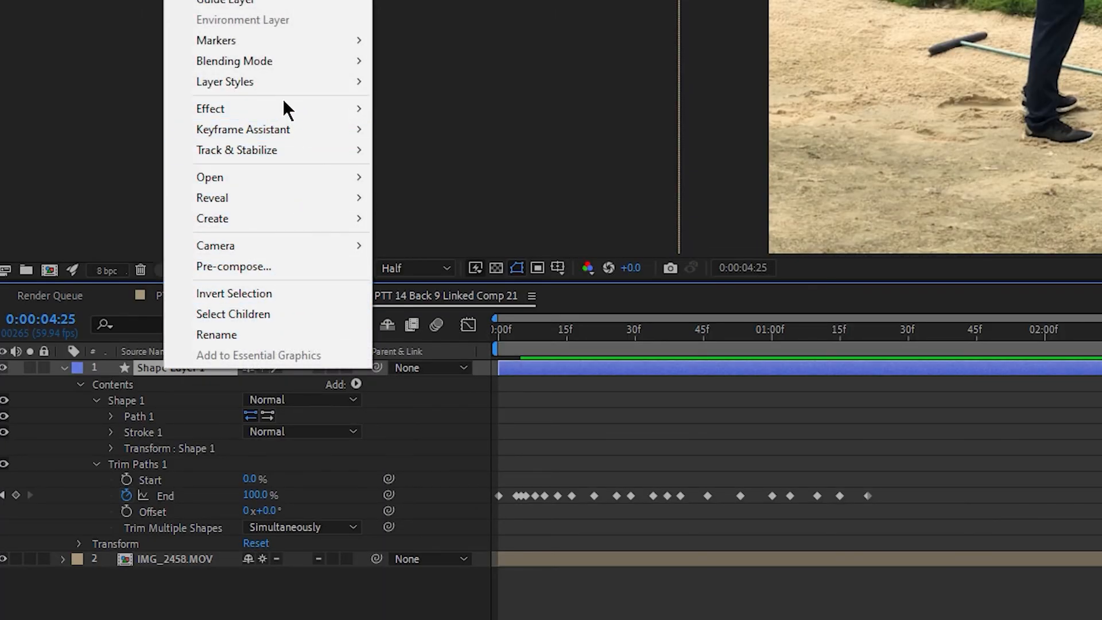
mouse_move(280, 91)
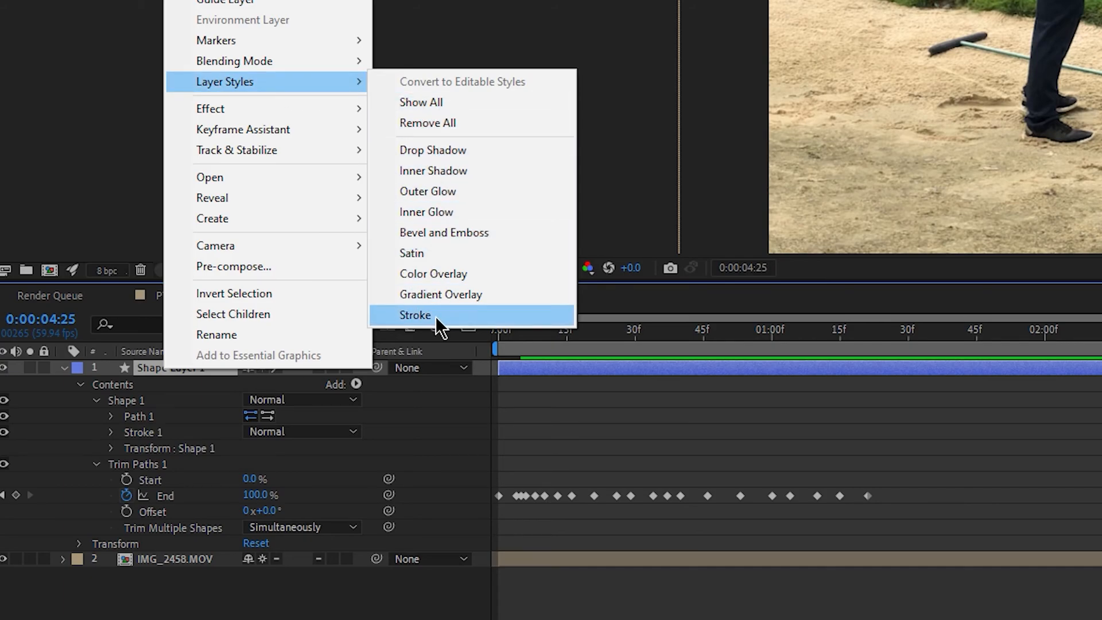
click(446, 231)
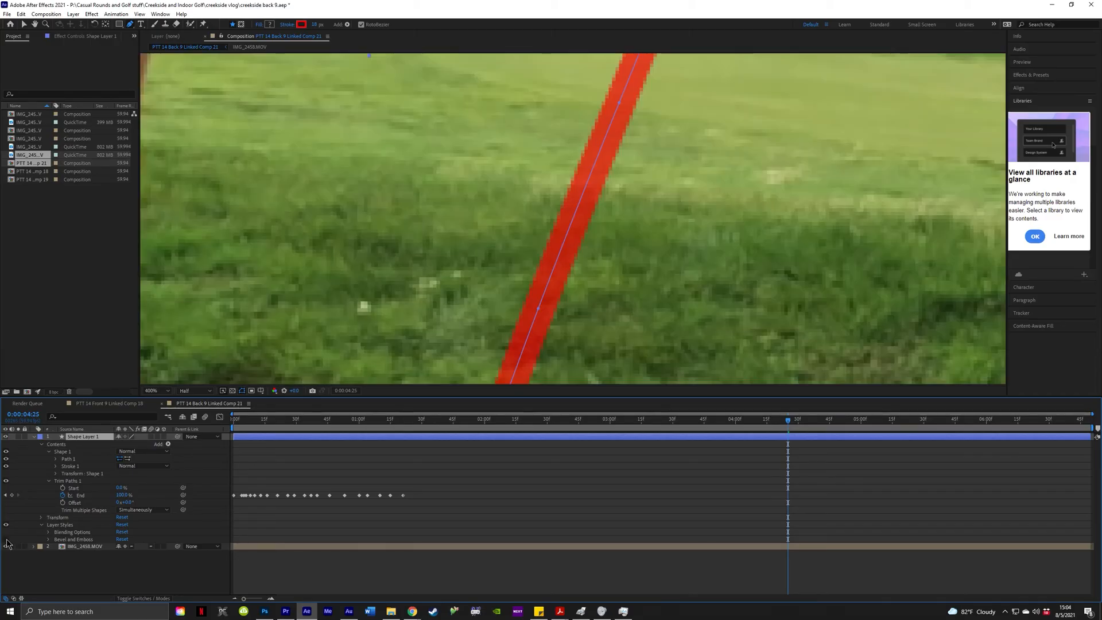
click(6, 540)
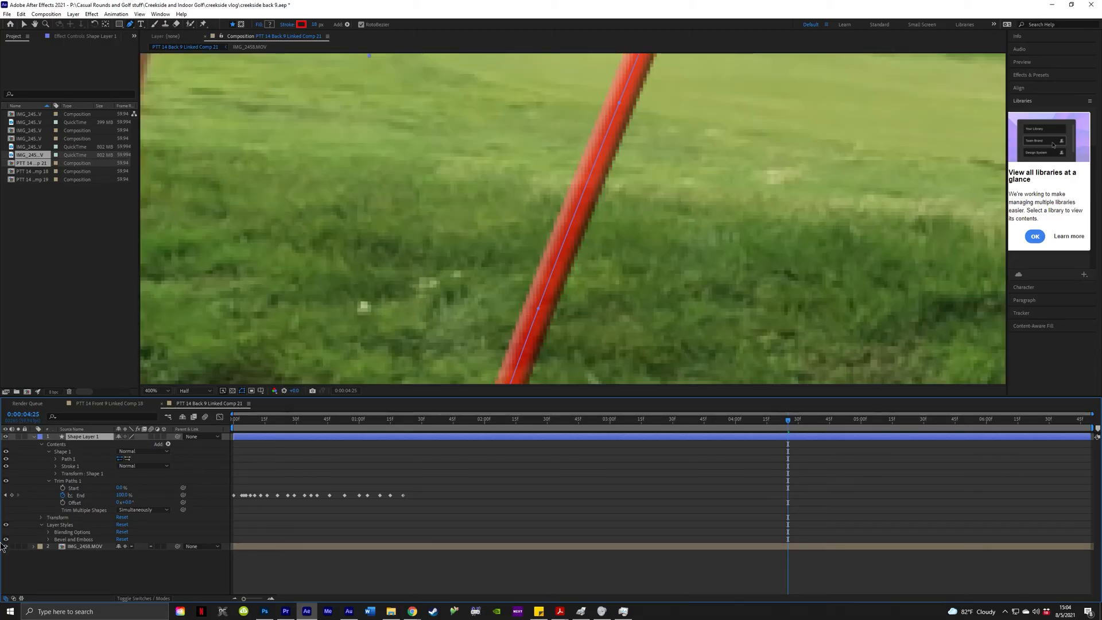
click(49, 540)
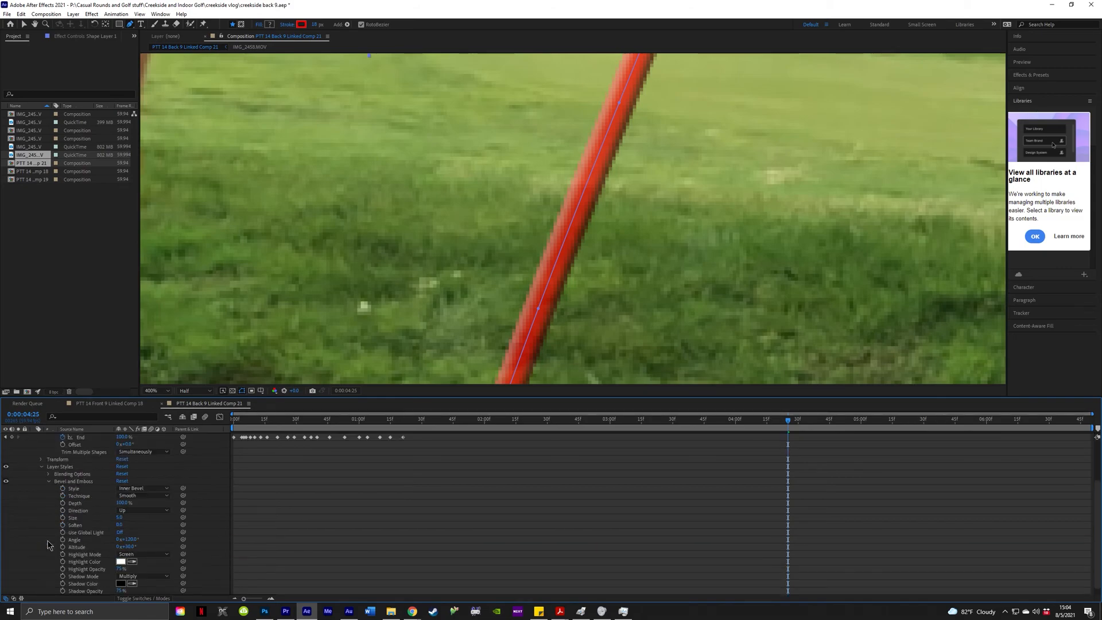
Lower the bevel Depth to 1% and set its Size to 5.0.
scroll(121, 521, down, 3)
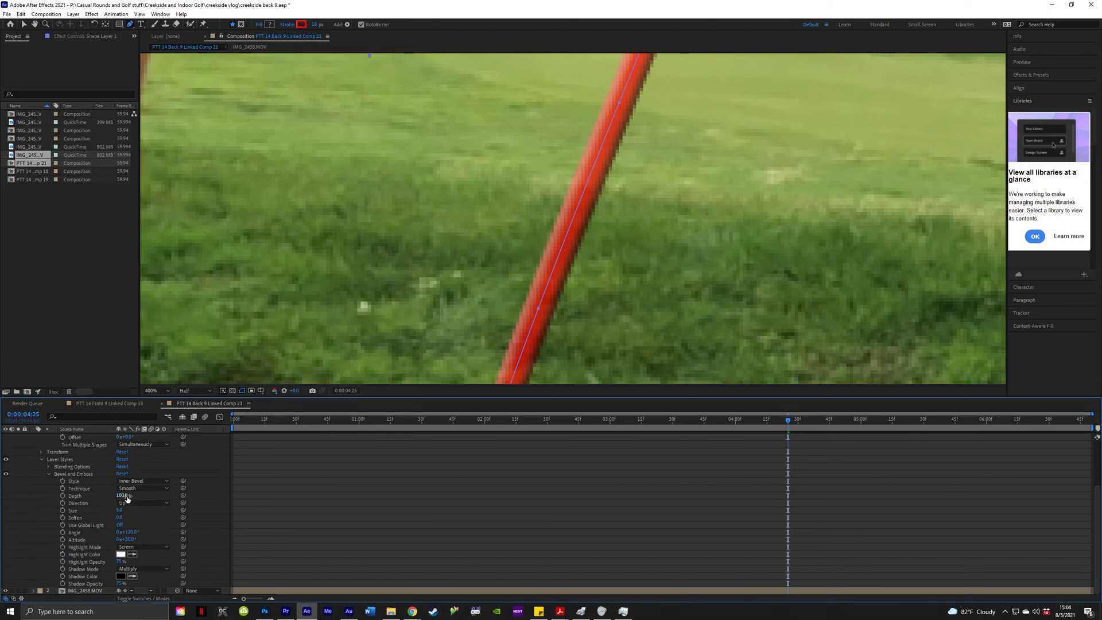
mouse_move(125, 496)
mouse_down()
mouse_move(89, 504)
mouse_move(423, 523)
mouse_move(219, 512)
mouse_move(95, 525)
mouse_move(113, 520)
mouse_up()
mouse_move(124, 512)
mouse_down()
mouse_move(166, 509)
mouse_move(131, 521)
mouse_move(170, 509)
mouse_up()
scroll(414, 303, down, 2)
key(period)
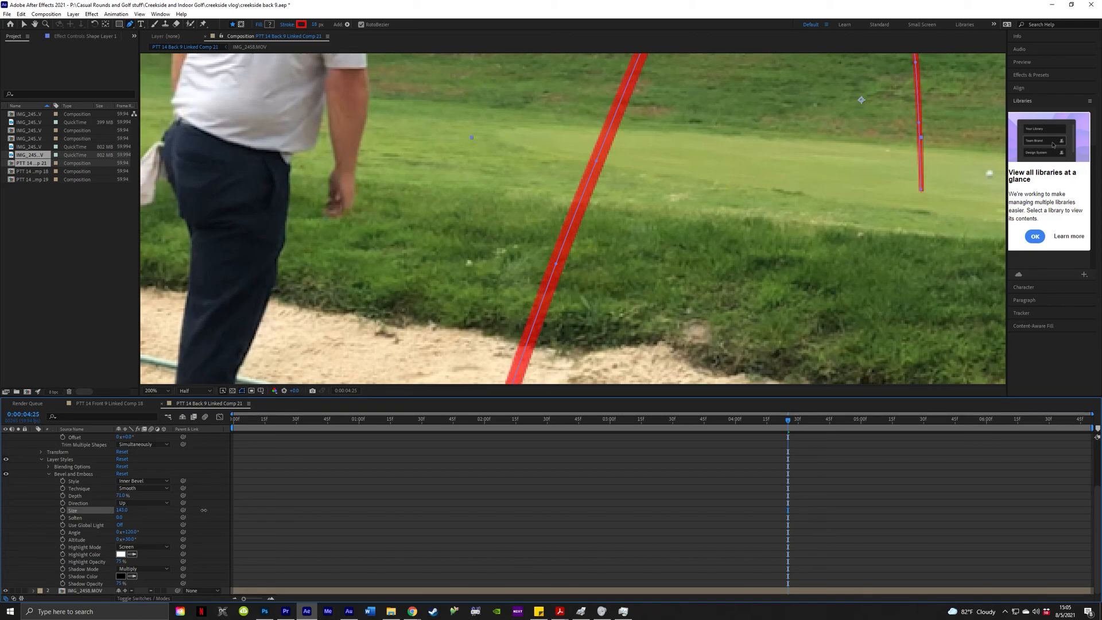
drag(167, 514, 139, 524)
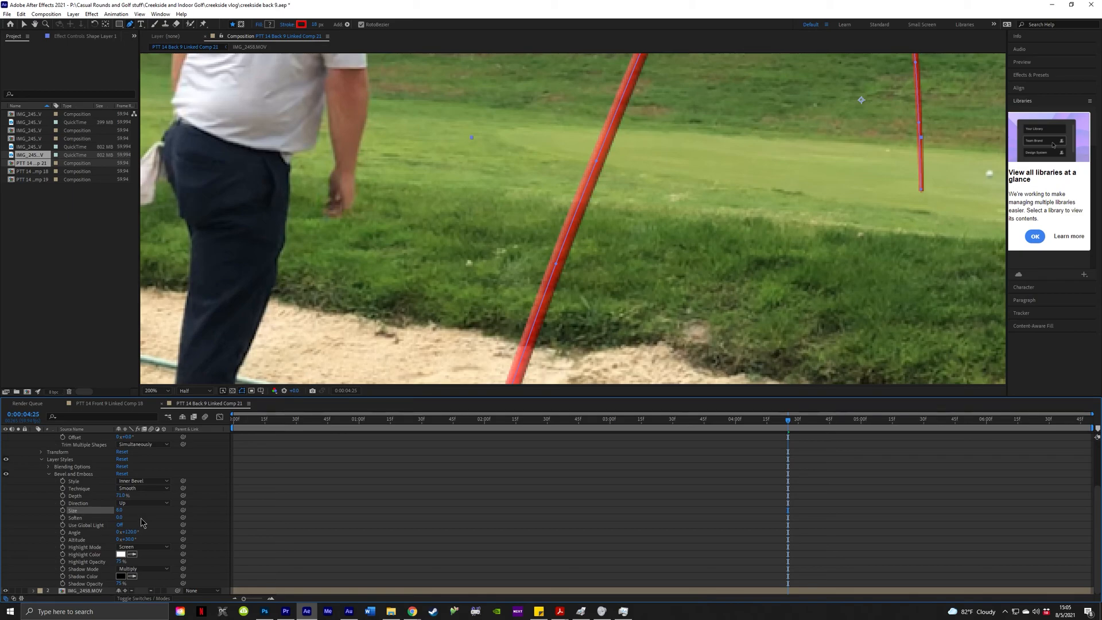
click(124, 511)
text(5)
key(Return)
key(comma)
key(comma)
click(49, 474)
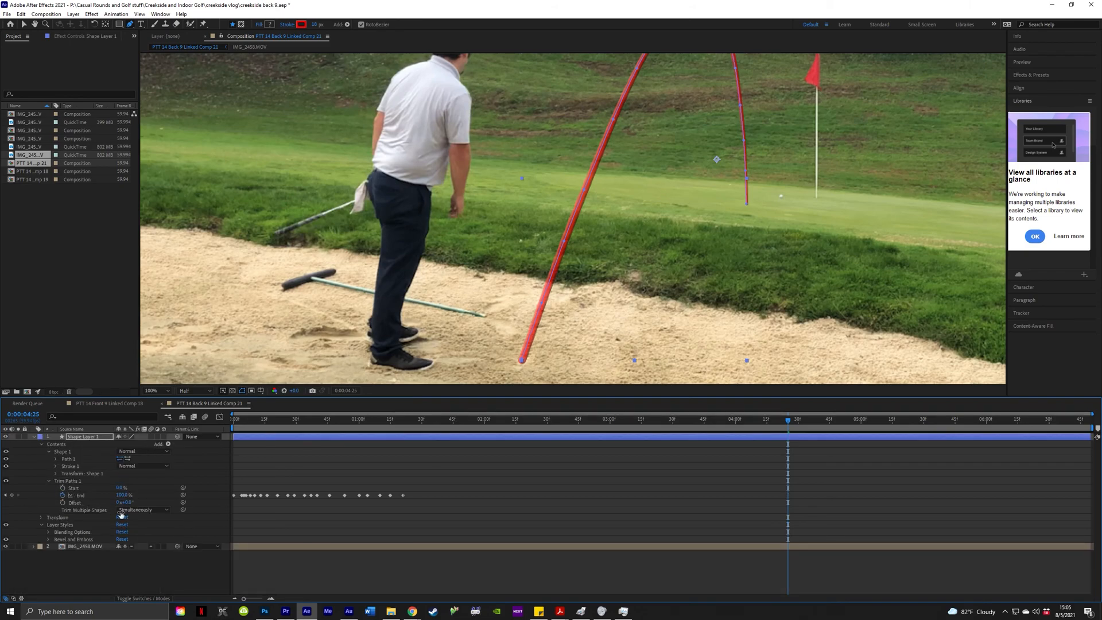
Add a Drop Shadow layer style to Shape Layer 1 and preview the shot from the start.
right_click(93, 442)
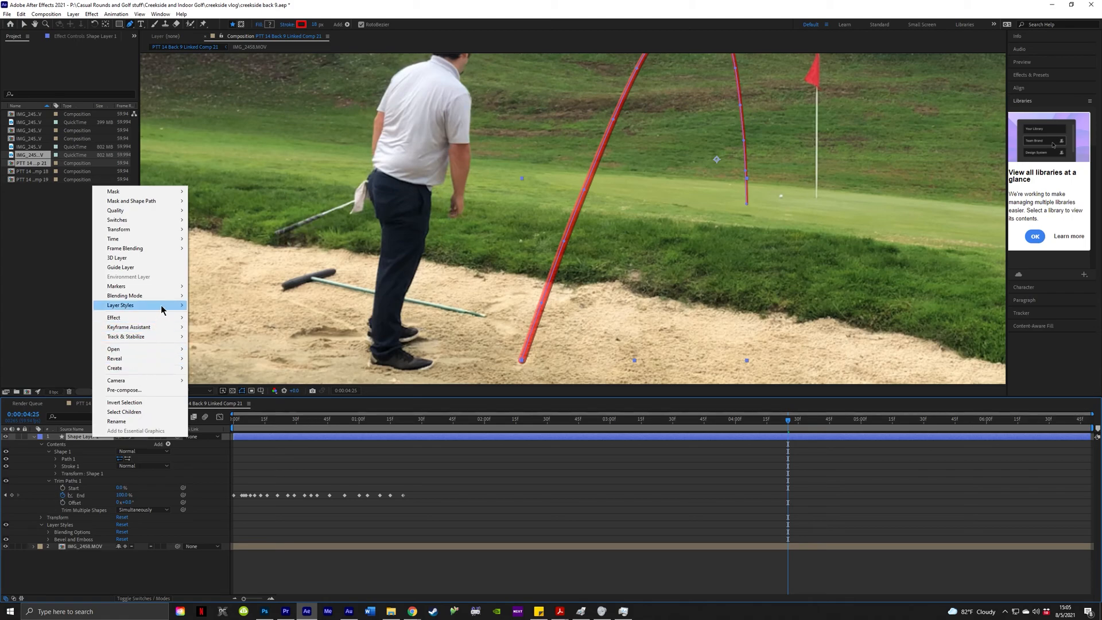
mouse_move(163, 305)
click(226, 338)
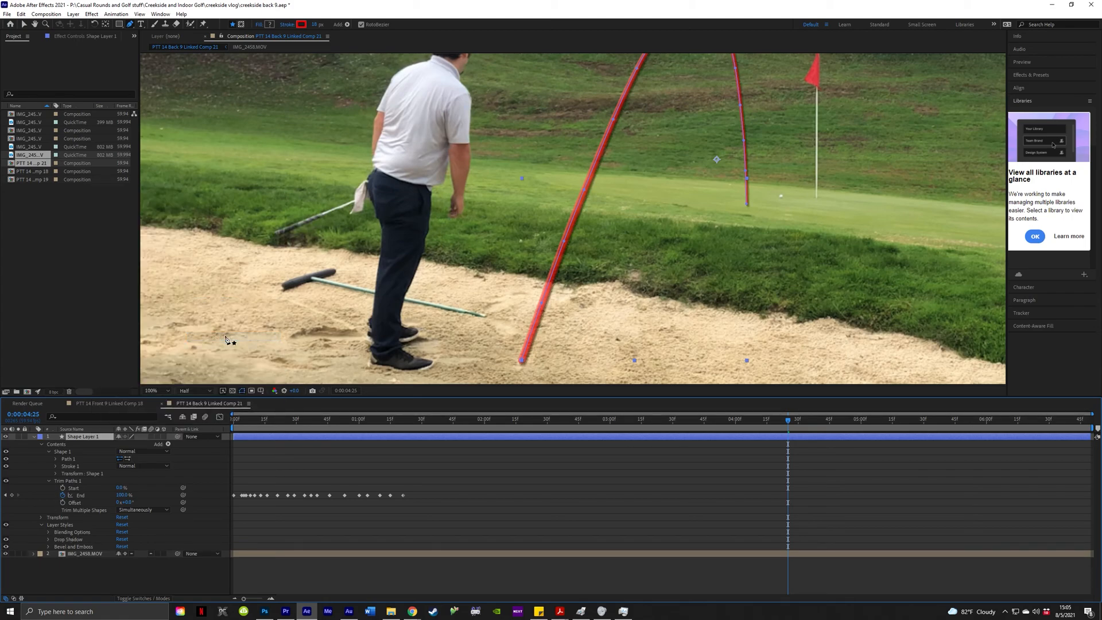
scroll(725, 210, down, 1)
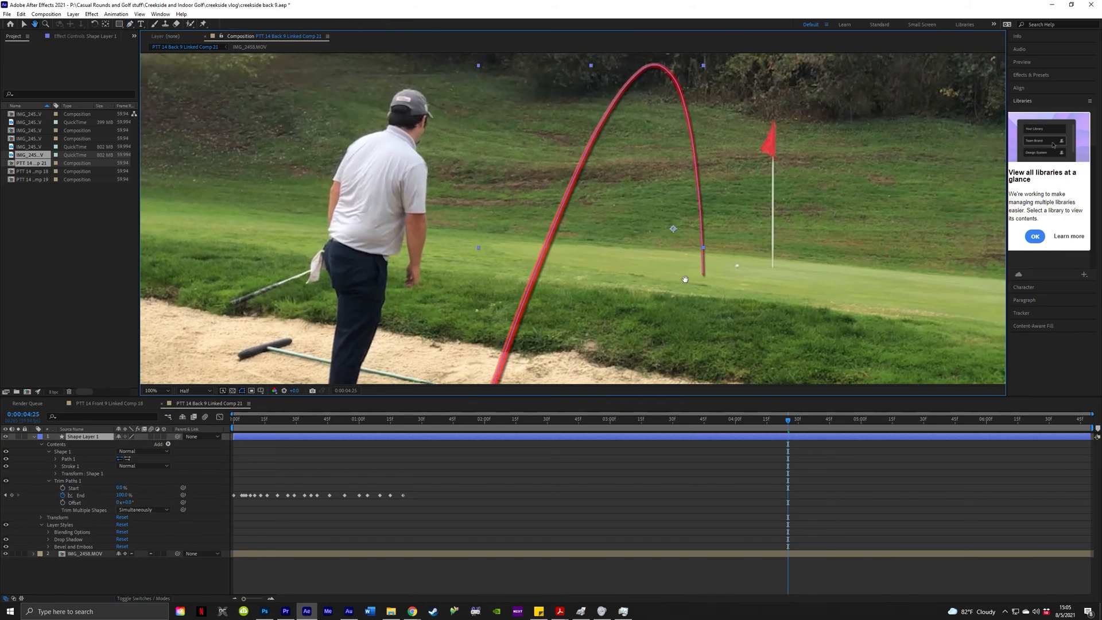
scroll(626, 244, down, 1)
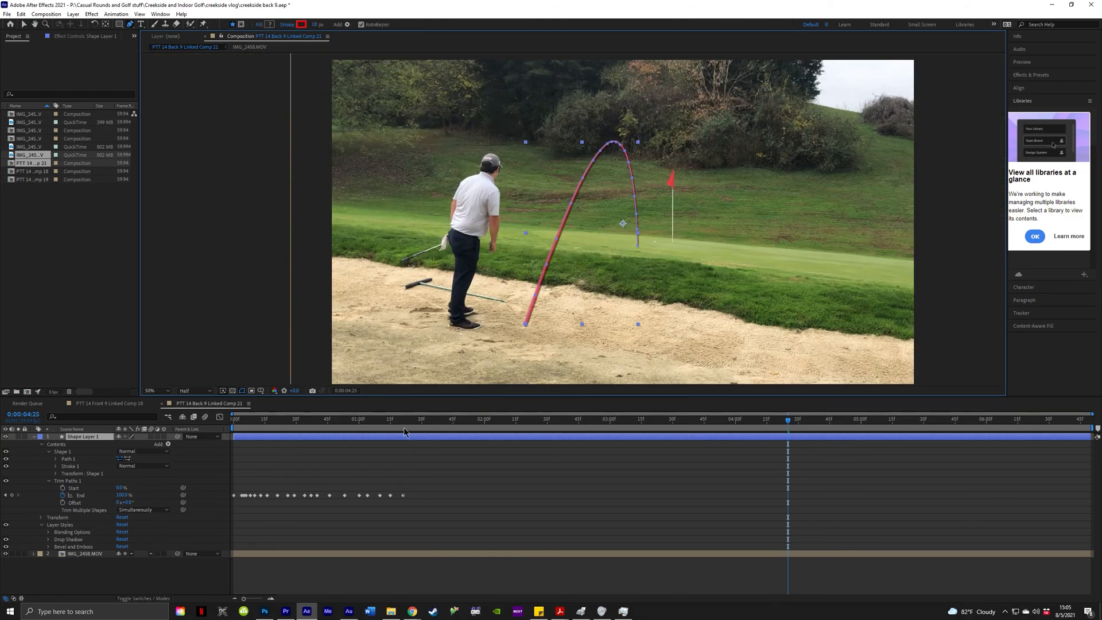
key(space)
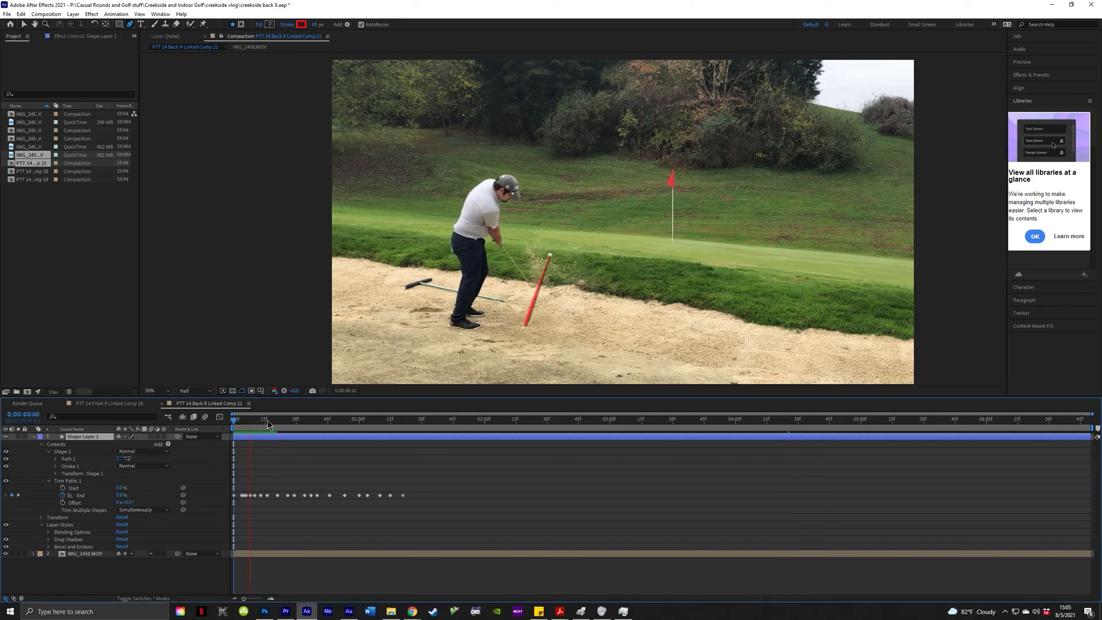